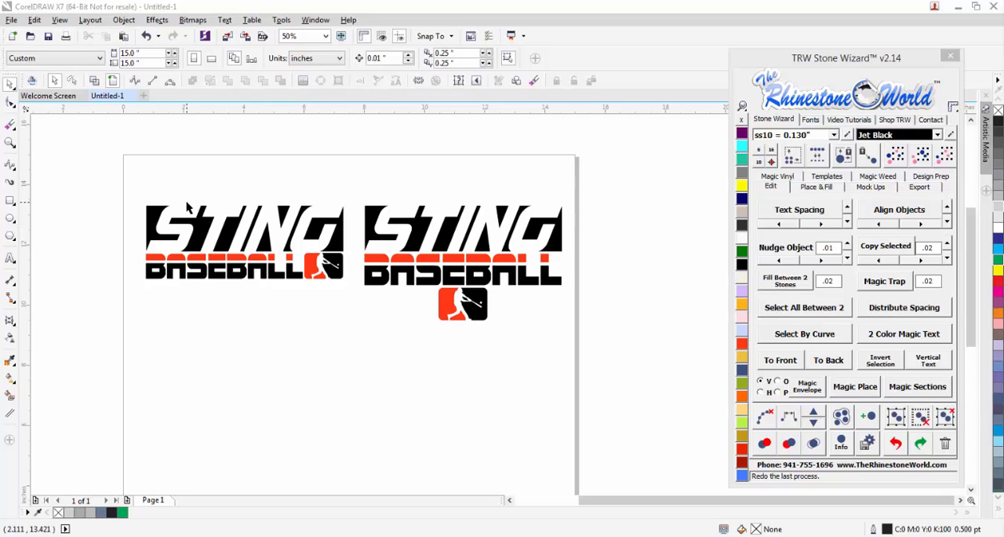
scroll(185, 218, up, 1)
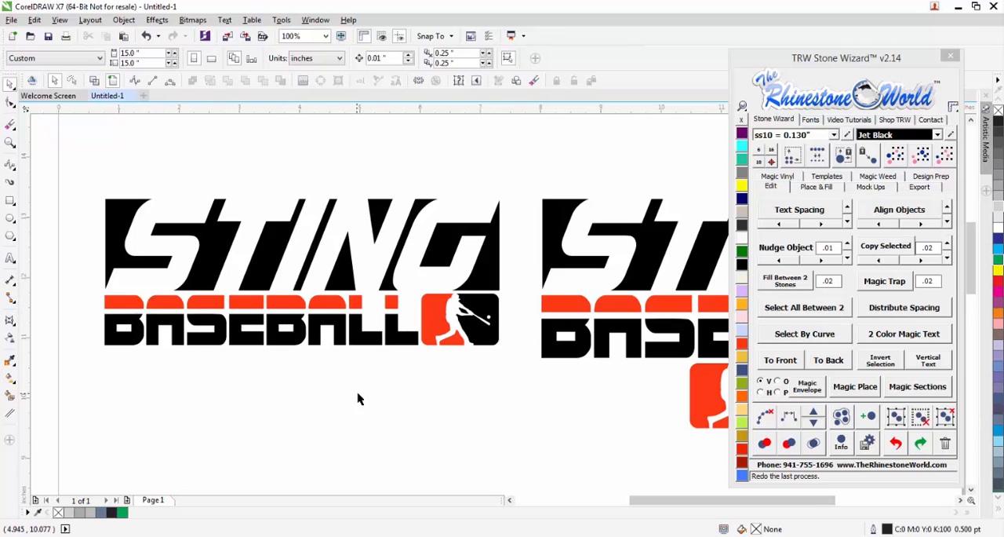
scroll(329, 345, down, 2)
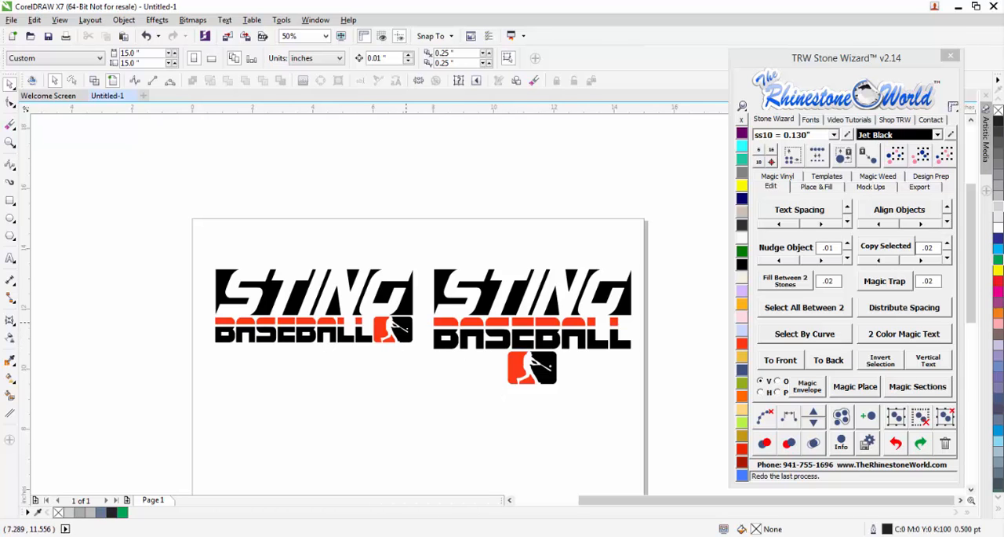
scroll(425, 306, down, 1)
scroll(464, 340, up, 1)
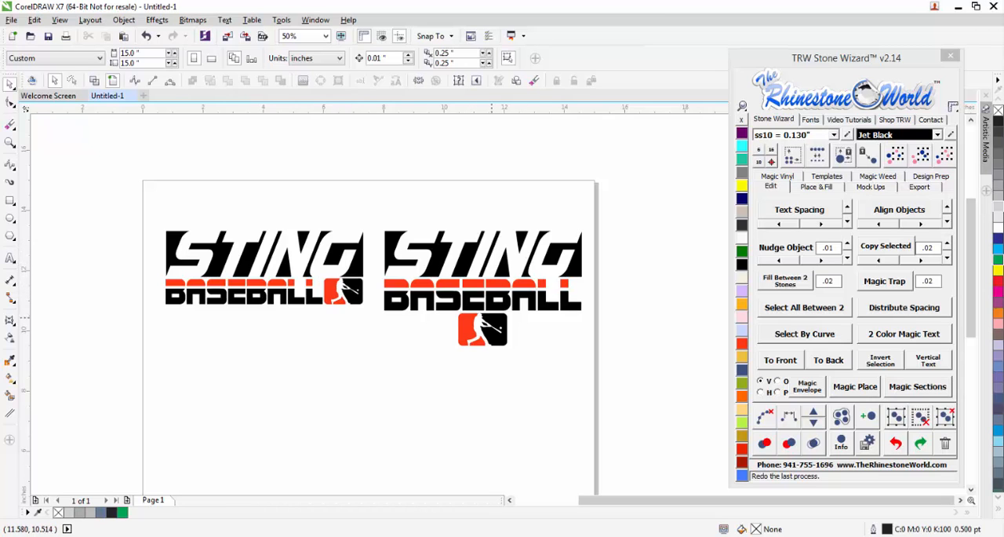
scroll(441, 342, down, 1)
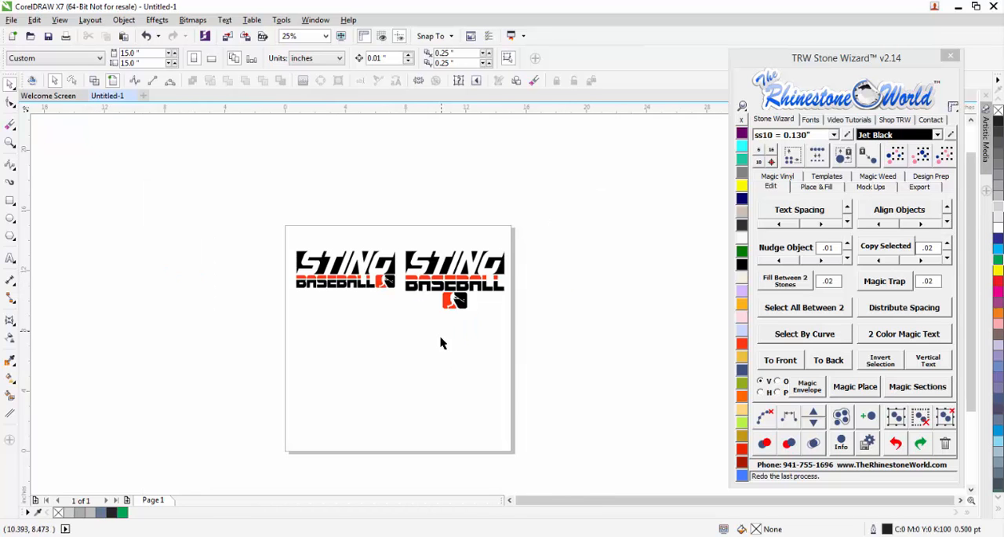
scroll(441, 342, up, 1)
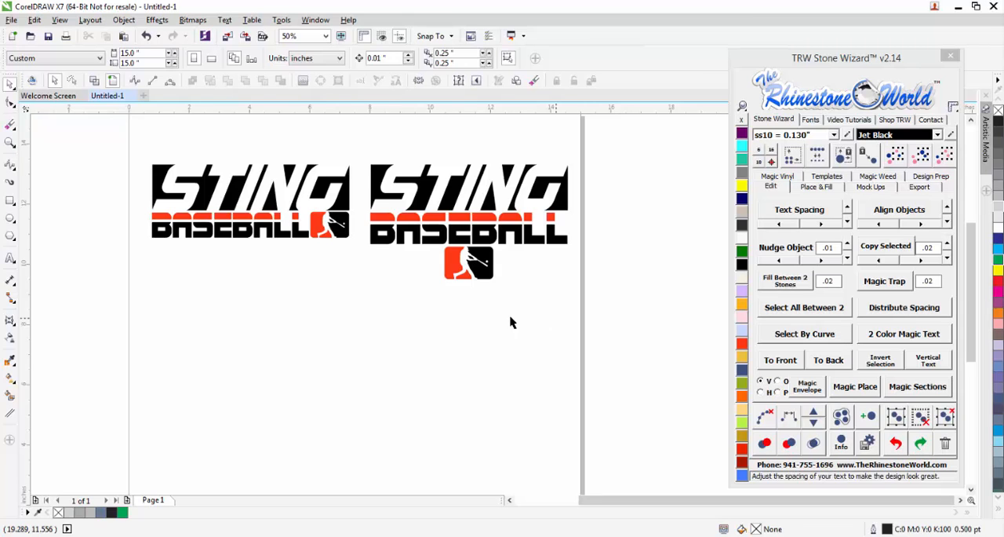
Add the artistic text STING below the two logos and enlarge it to about 5.2 inches wide.
click(10, 261)
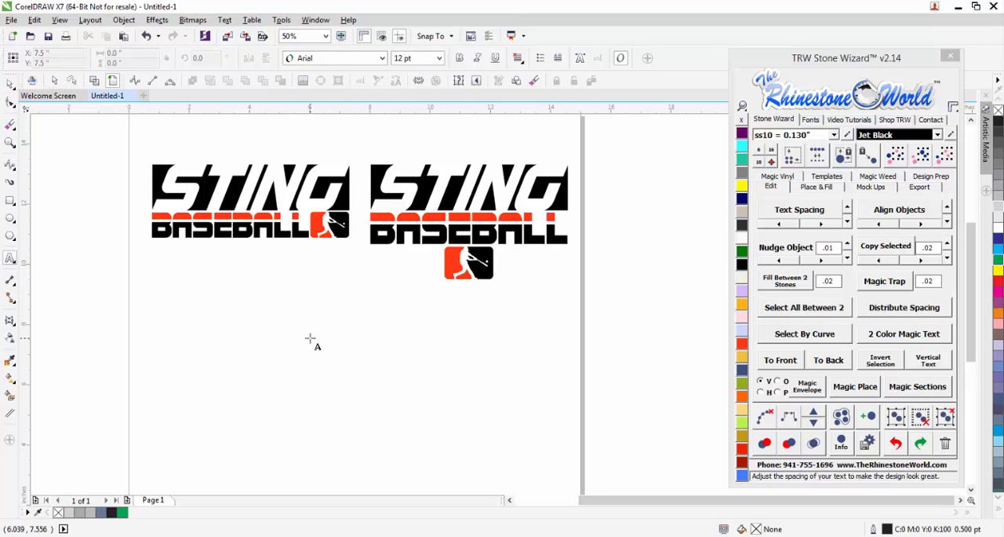
click(311, 337)
text(STING)
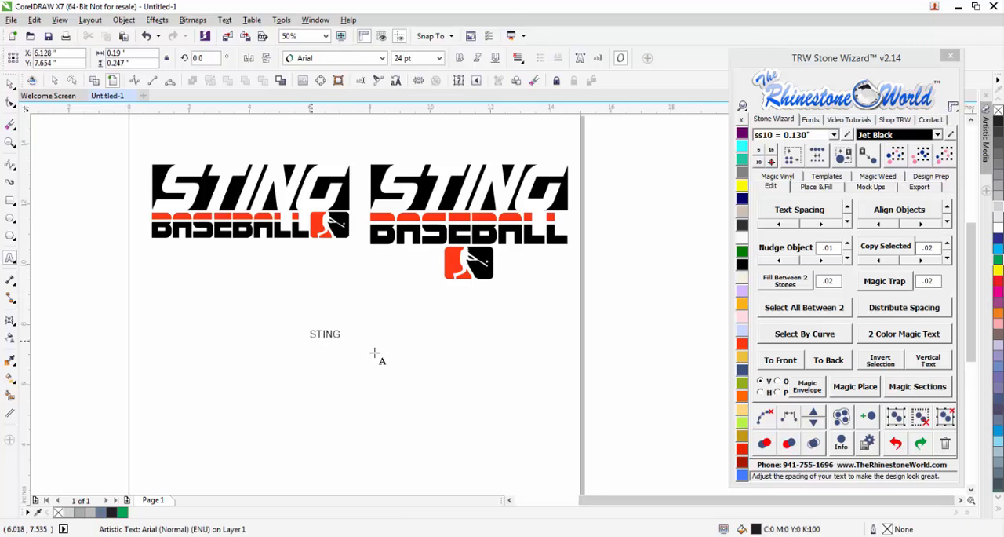
key(ctrl+space)
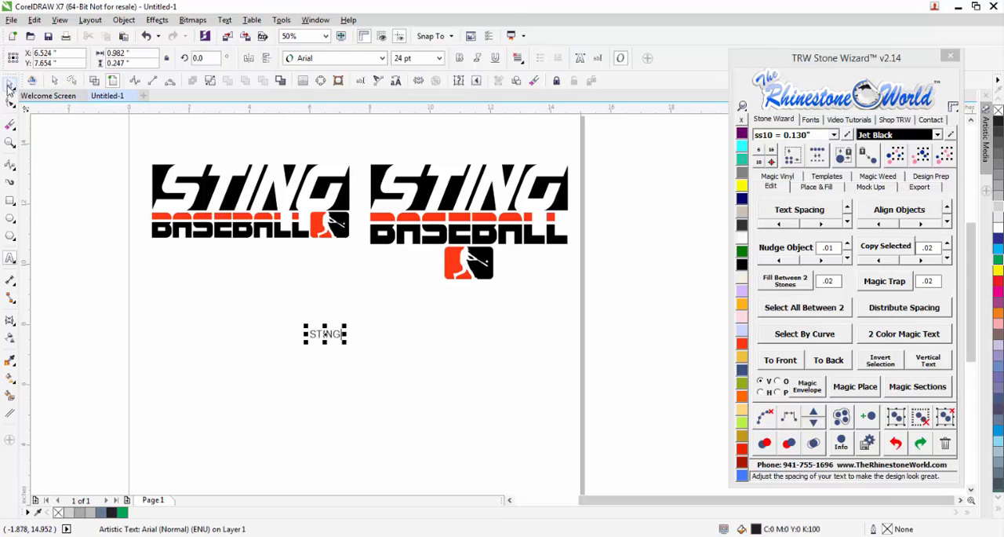
drag(345, 342, 474, 375)
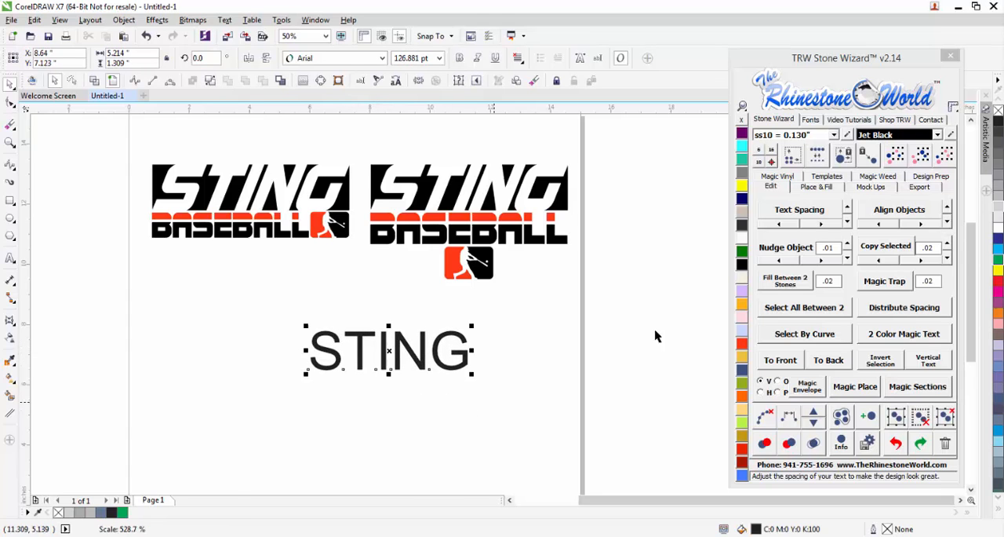
Change the STING text's font to the favorite BolsterBold and move the text closer to the logos above it.
click(816, 120)
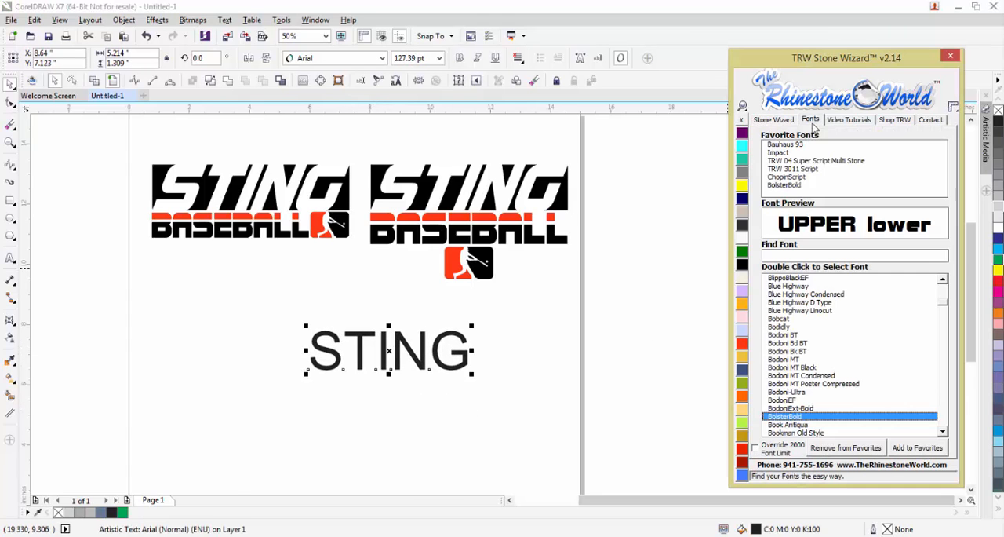
double_click(788, 186)
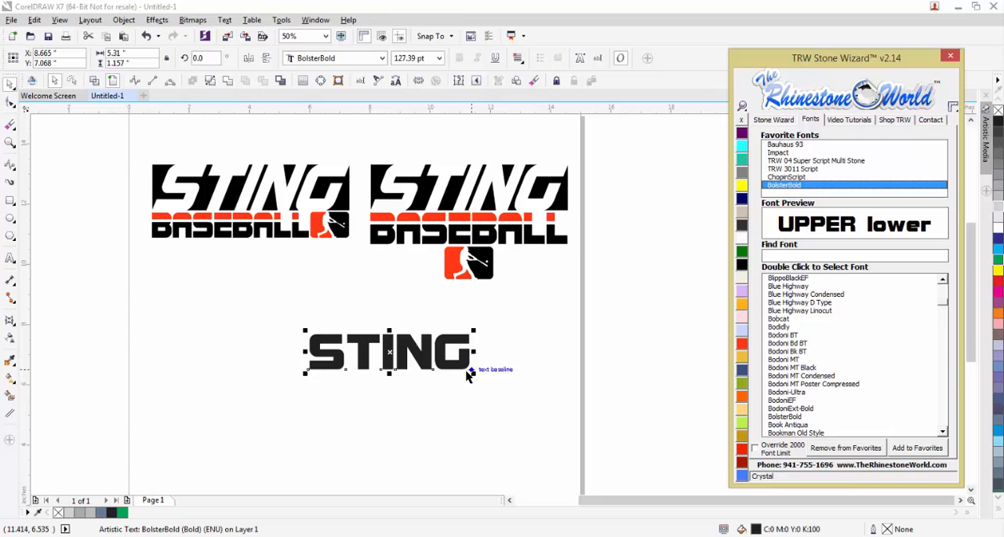
drag(454, 356, 414, 333)
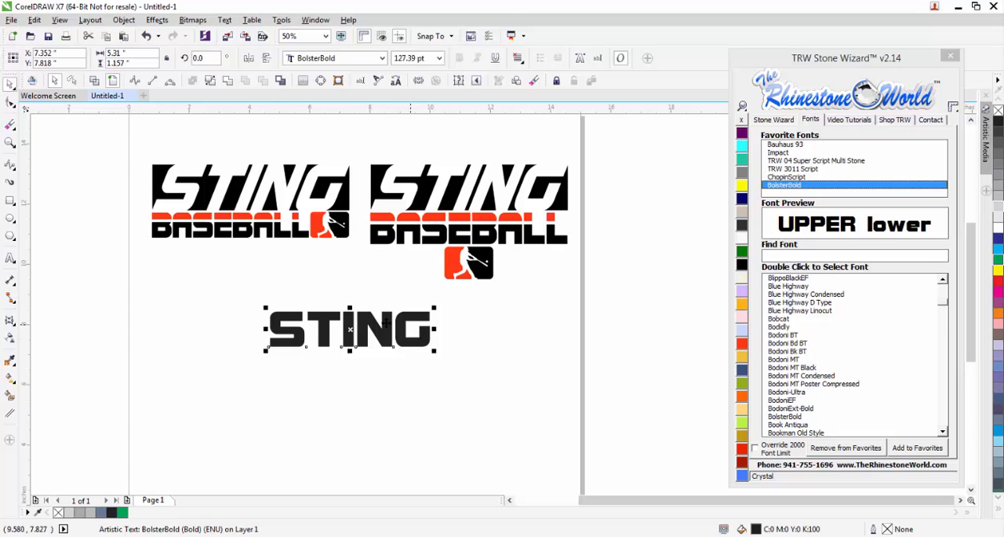
Enlarge the STING text to about 7.7 inches wide below the logos and color it Jet Black.
drag(350, 306, 350, 303)
drag(417, 337, 492, 300)
click(741, 263)
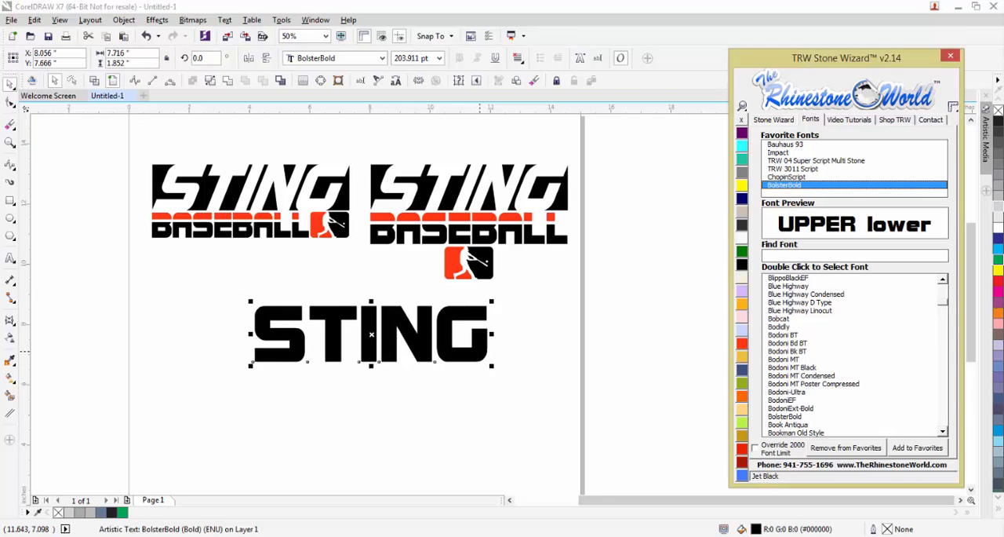
drag(371, 334, 346, 344)
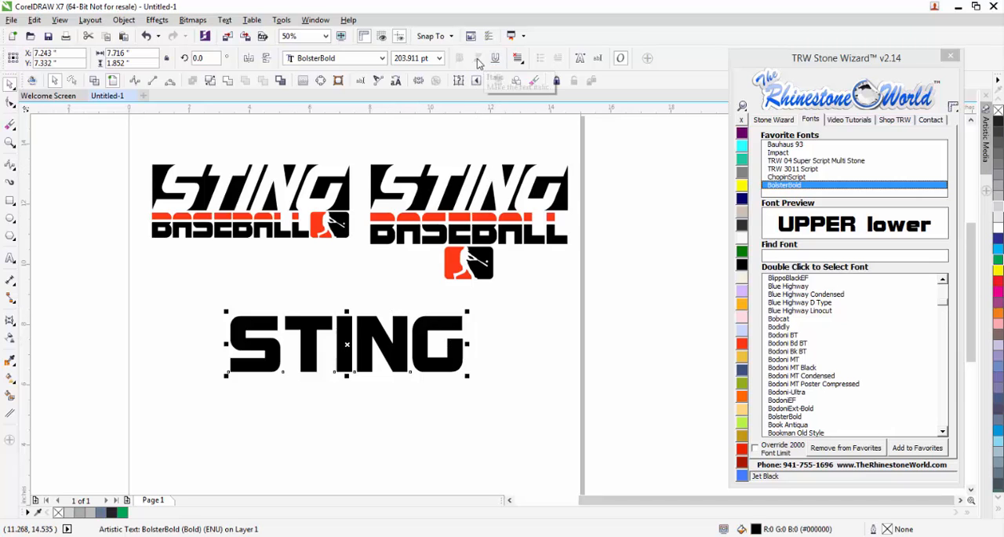
Open the Envelope settings beside the moved Stone Wizard window and add a new straight-line envelope to the STING text.
drag(742, 54, 668, 49)
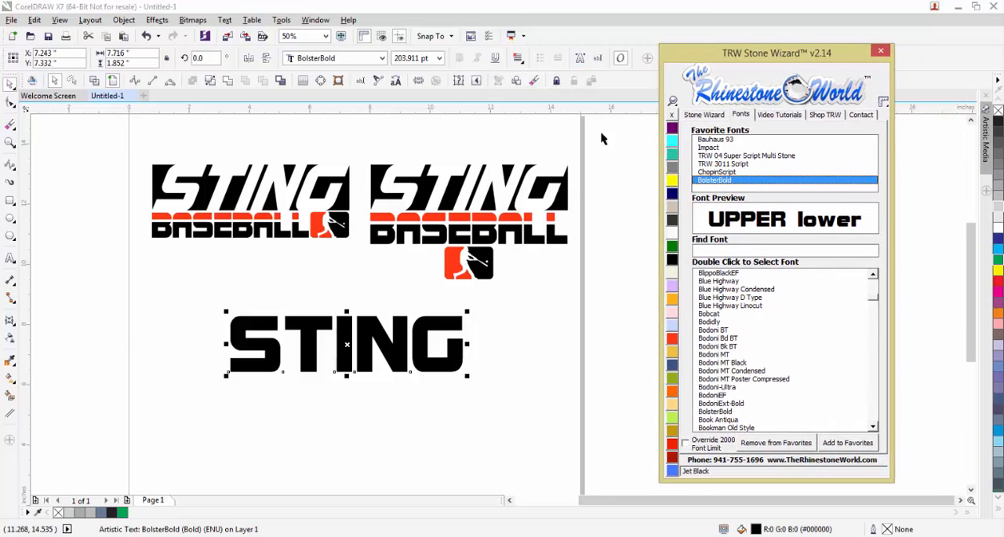
click(417, 81)
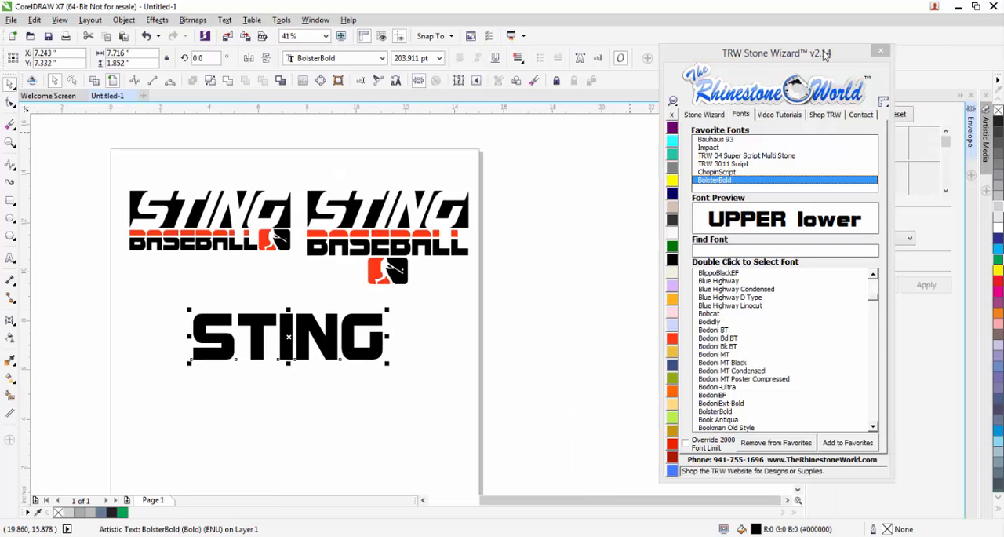
drag(826, 53, 718, 48)
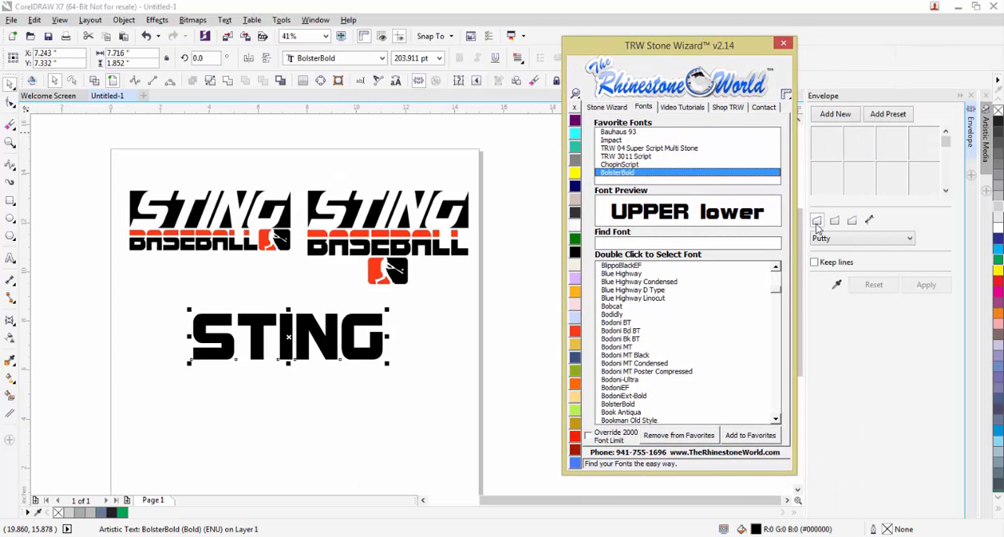
click(830, 116)
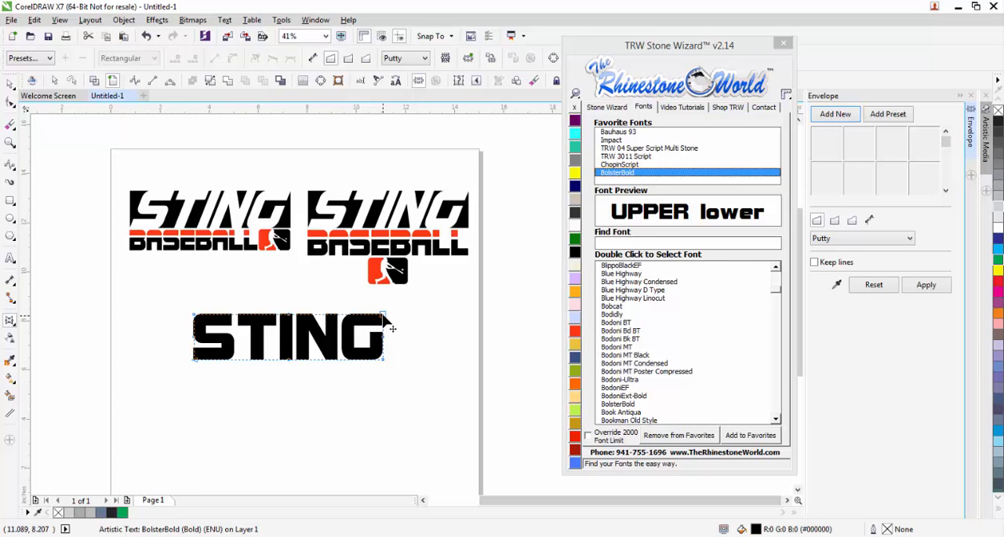
Shift the envelope's upper corners to the right so the STING text slants like italics.
drag(384, 315, 309, 314)
drag(380, 327, 397, 316)
scroll(406, 327, up, 2)
scroll(398, 317, down, 2)
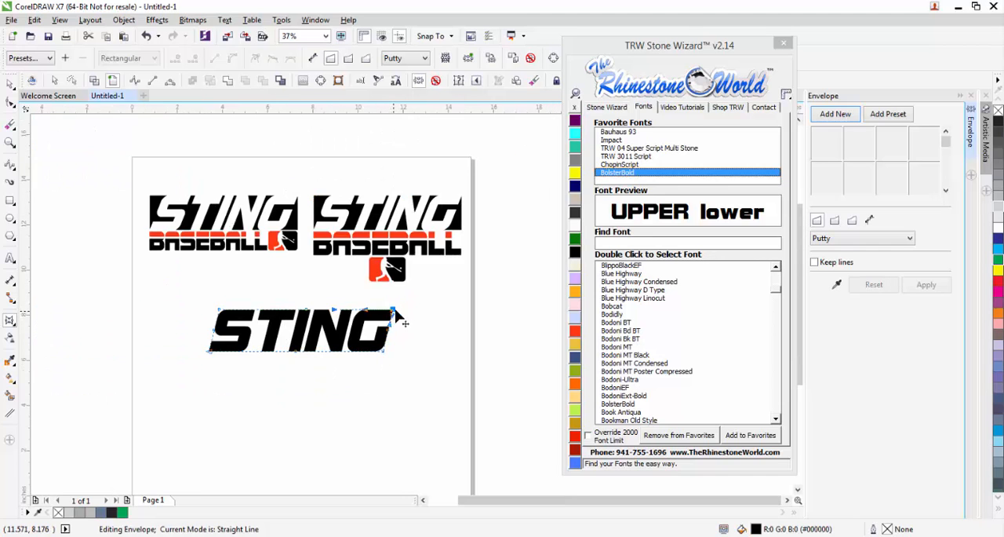
click(10, 83)
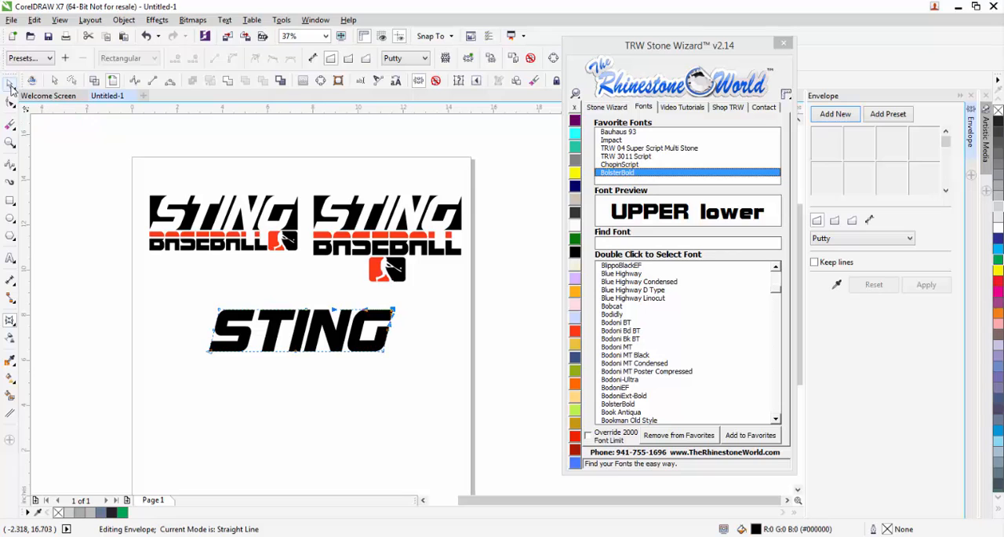
click(361, 401)
Tighten the letter spacing of the slanted STING text to a width of about 7.84 inches.
scroll(287, 357, up, 2)
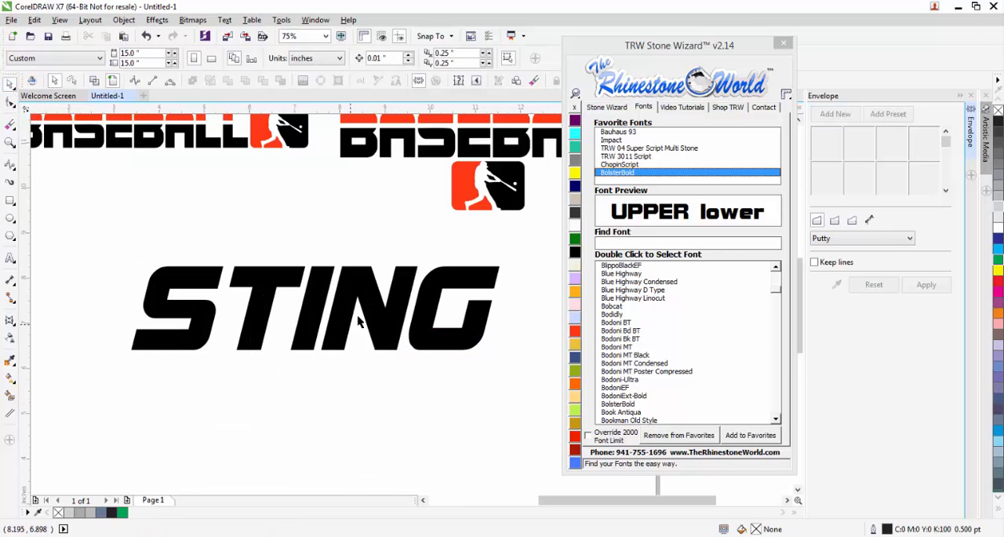
click(359, 318)
click(617, 109)
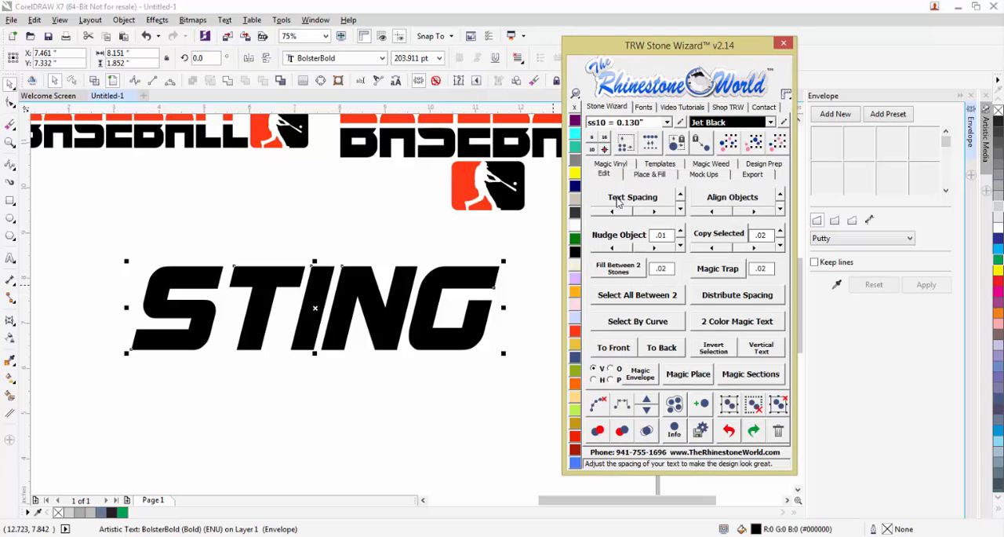
click(617, 213)
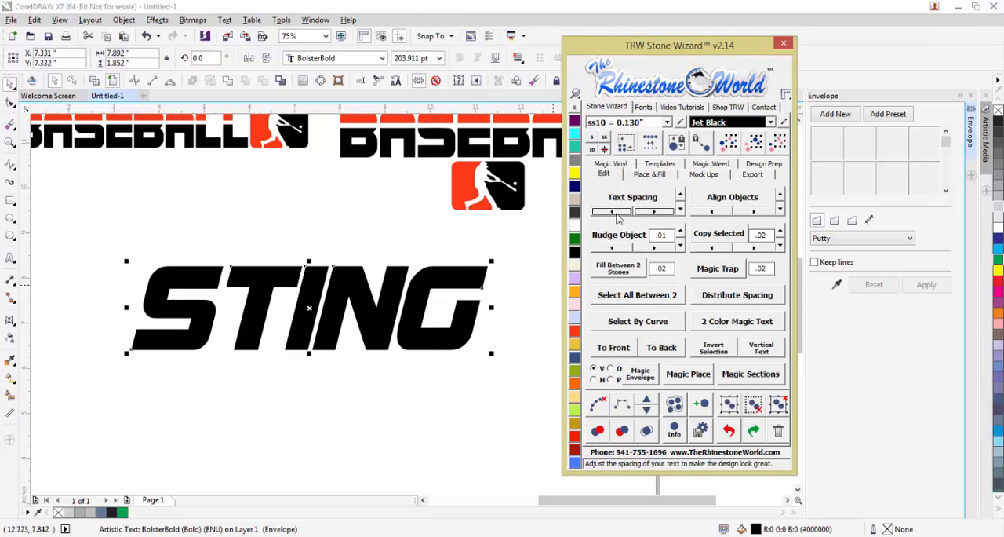
click(615, 212)
click(645, 212)
click(644, 212)
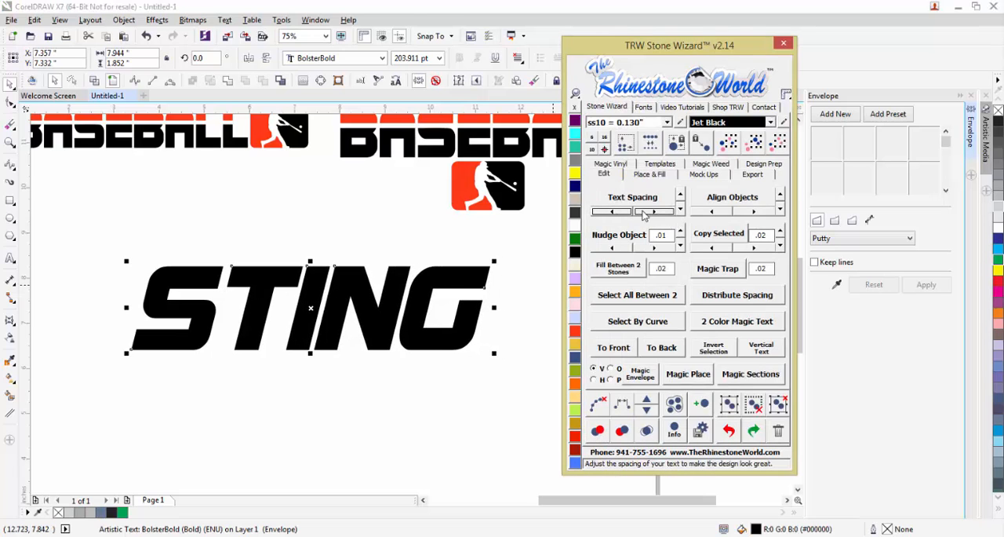
click(616, 212)
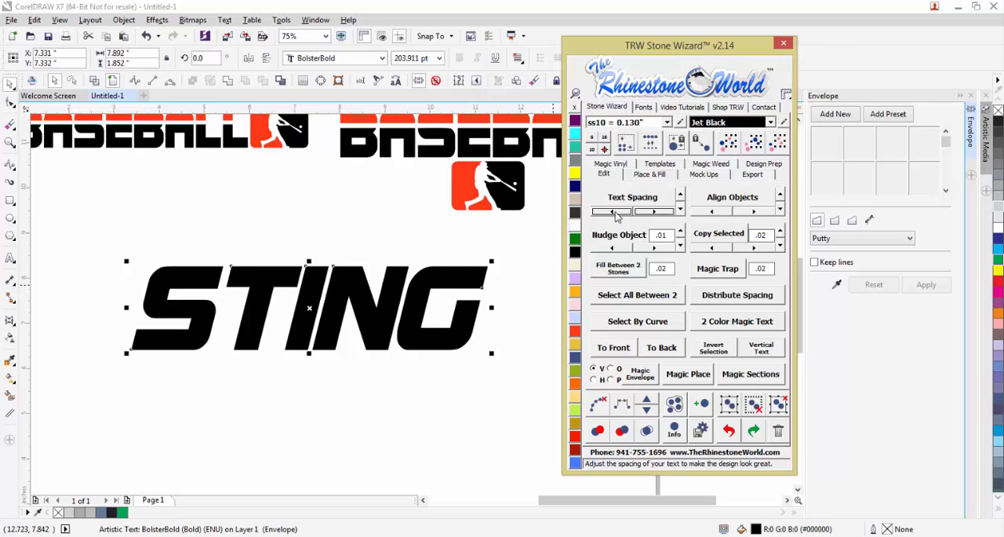
click(617, 211)
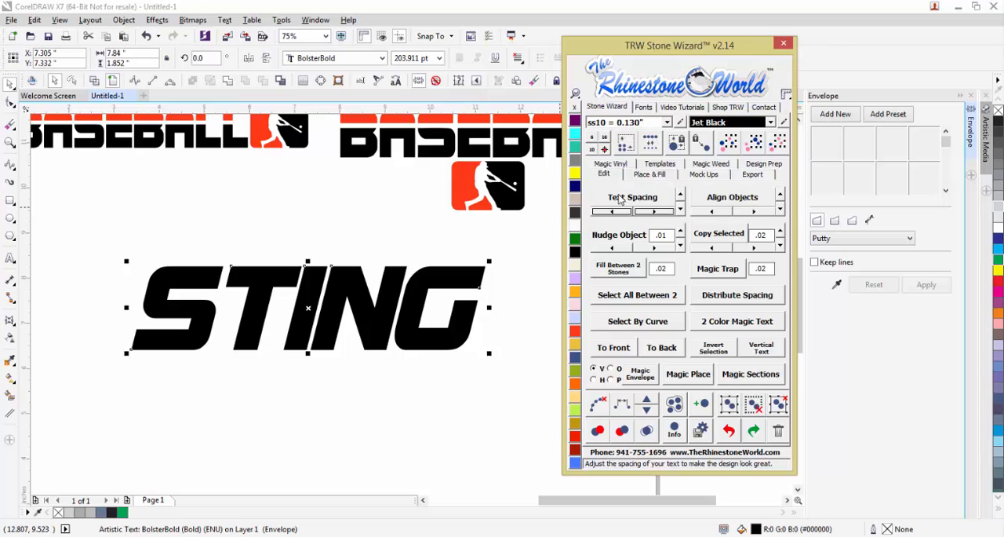
click(11, 320)
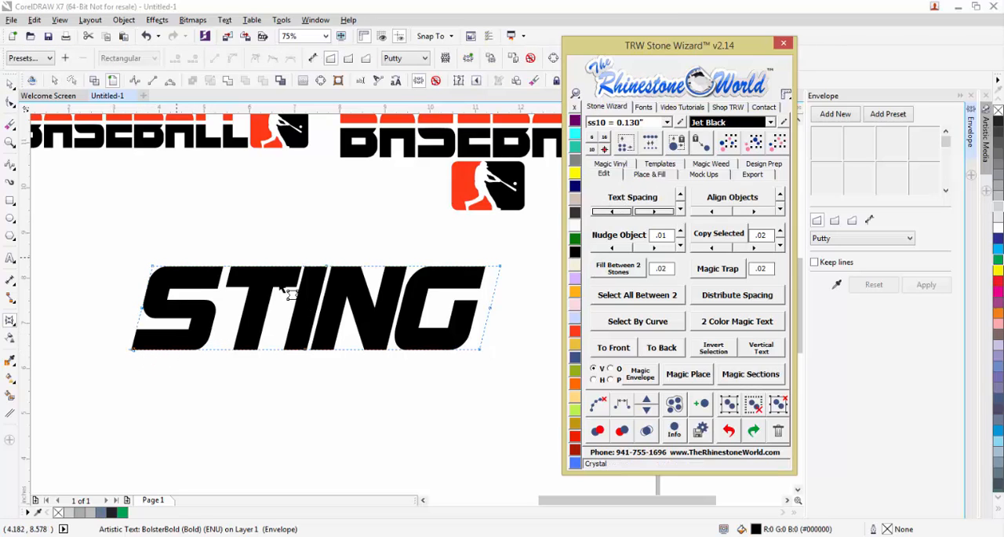
click(9, 83)
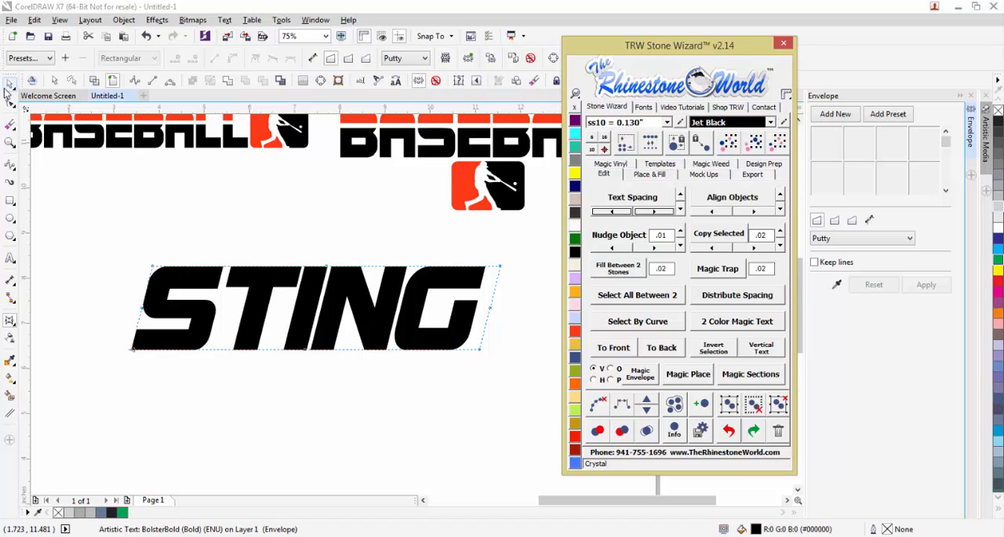
click(265, 367)
Convert the slanted STING text to curves.
scroll(283, 345, down, 1)
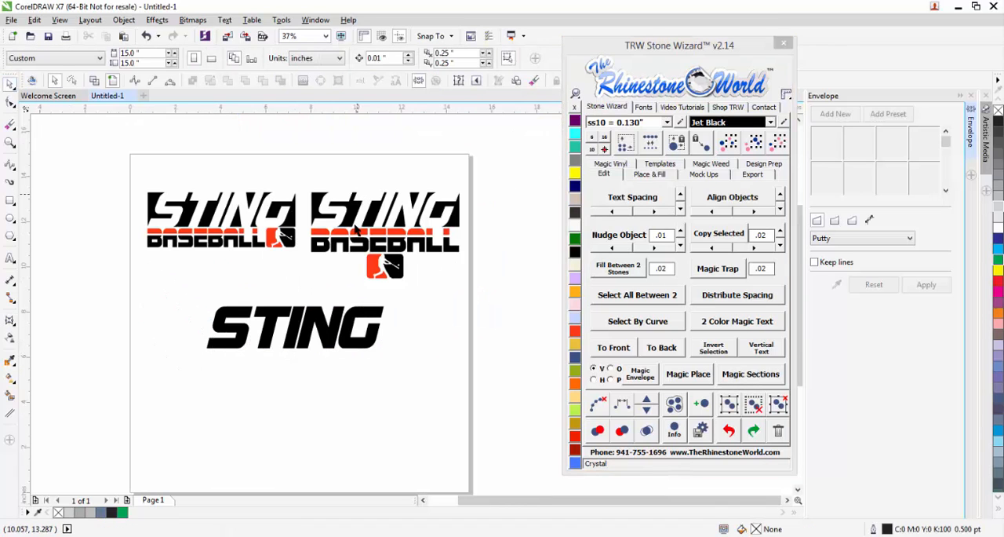
scroll(253, 321, up, 3)
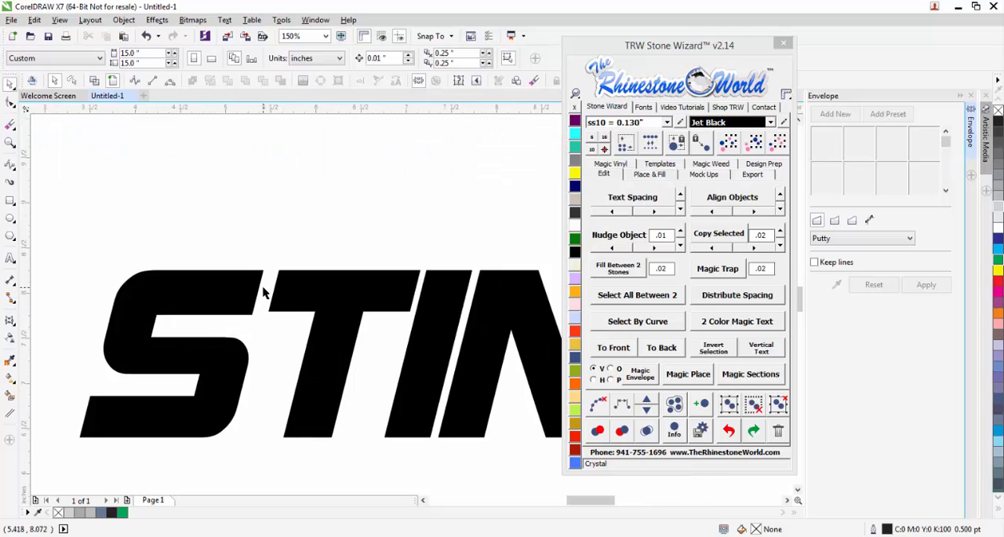
double_click(303, 297)
scroll(304, 294, down, 1)
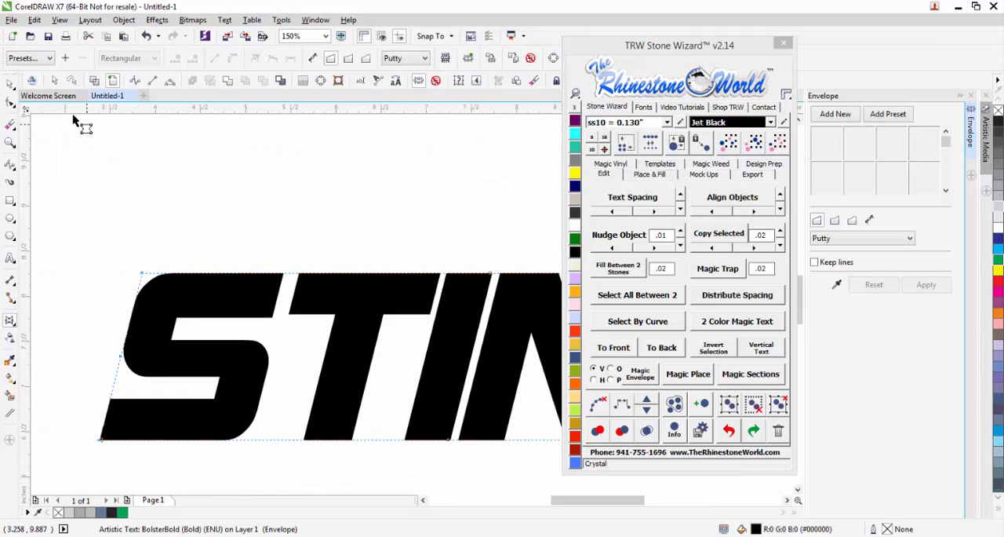
click(10, 83)
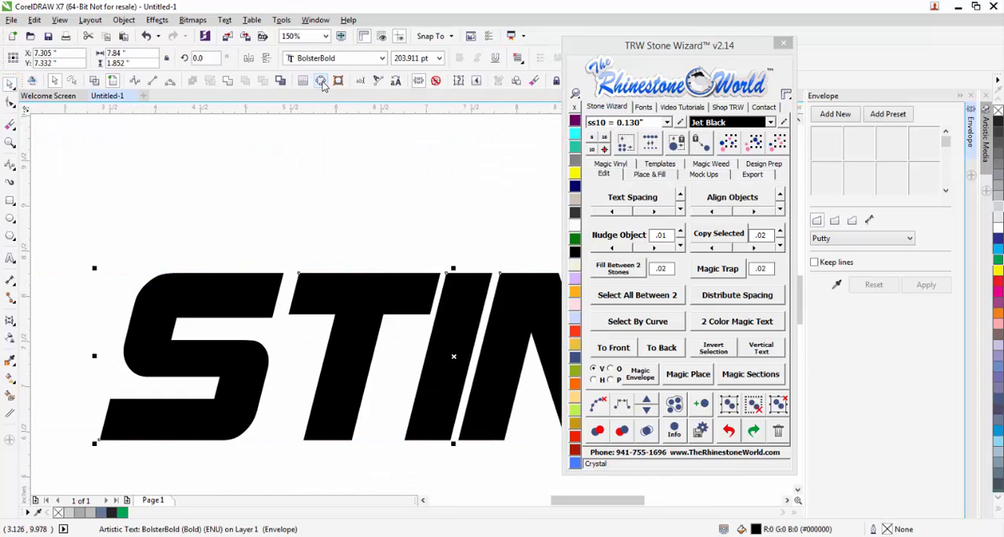
click(322, 81)
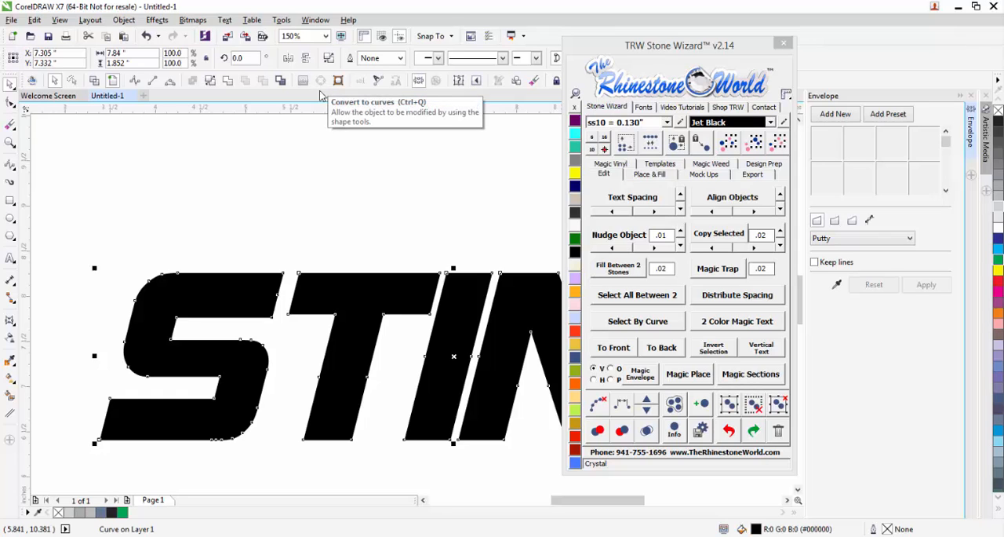
click(276, 320)
Move the nodes at the left end of the T's crossbar closer to the S in the STING curves.
scroll(279, 313, up, 1)
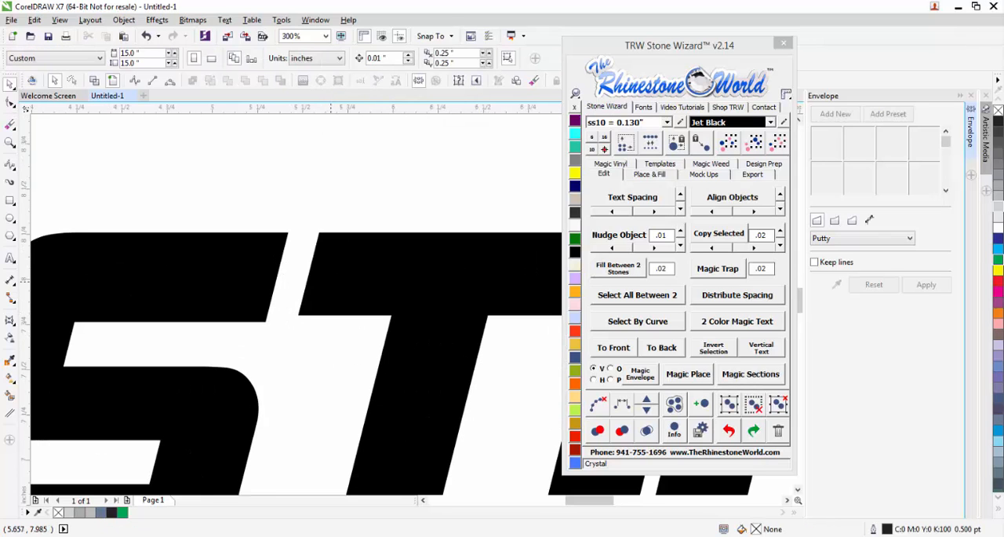
double_click(336, 301)
drag(345, 204, 284, 319)
scroll(293, 321, down, 4)
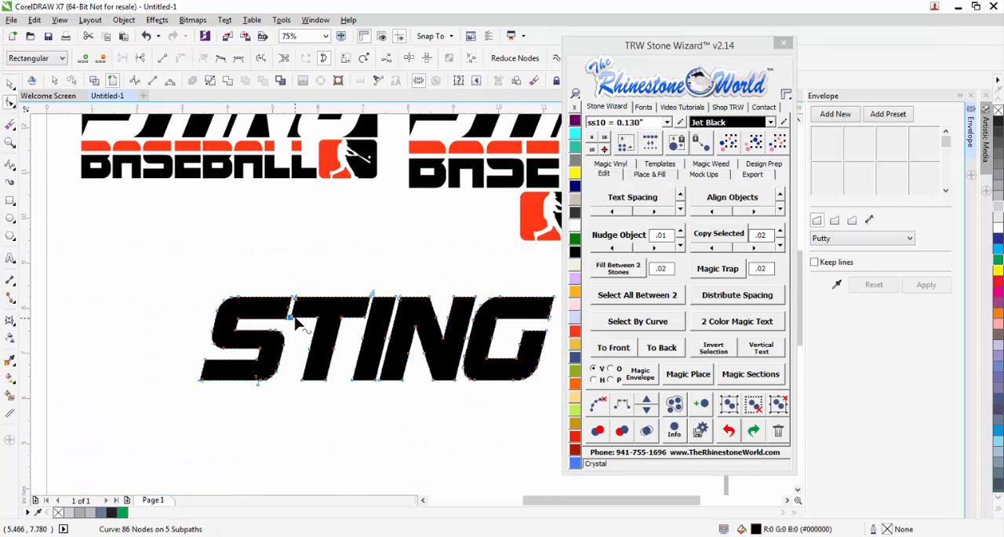
click(12, 84)
click(102, 278)
scroll(262, 329, down, 1)
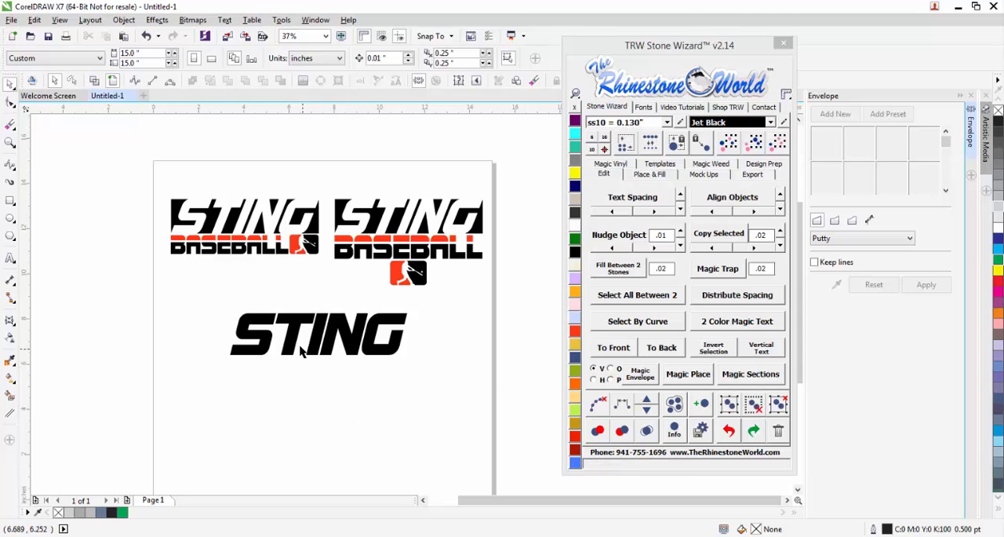
Draw a rectangle about 7.84 by 1.852 inches that exactly encloses the slanted STING lettering.
scroll(340, 351, up, 1)
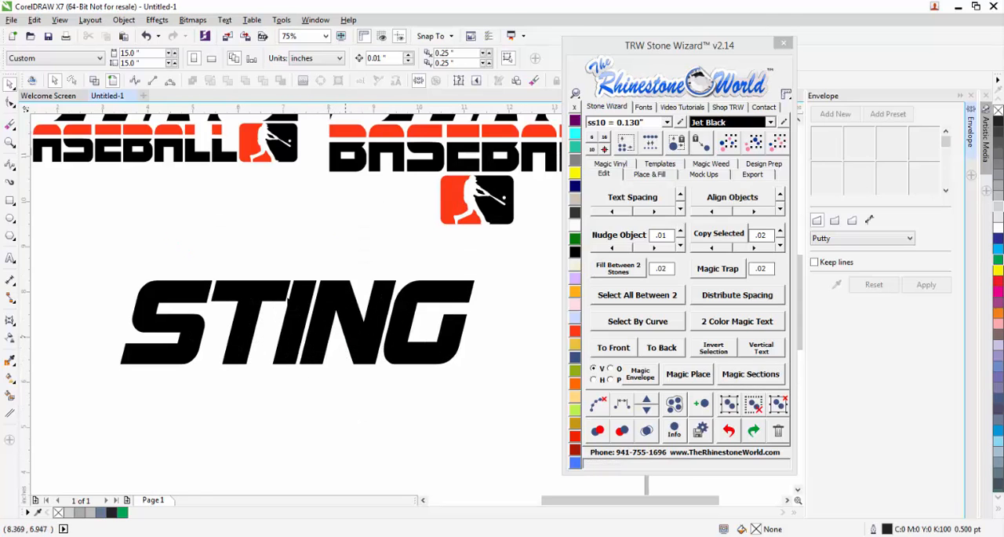
click(10, 203)
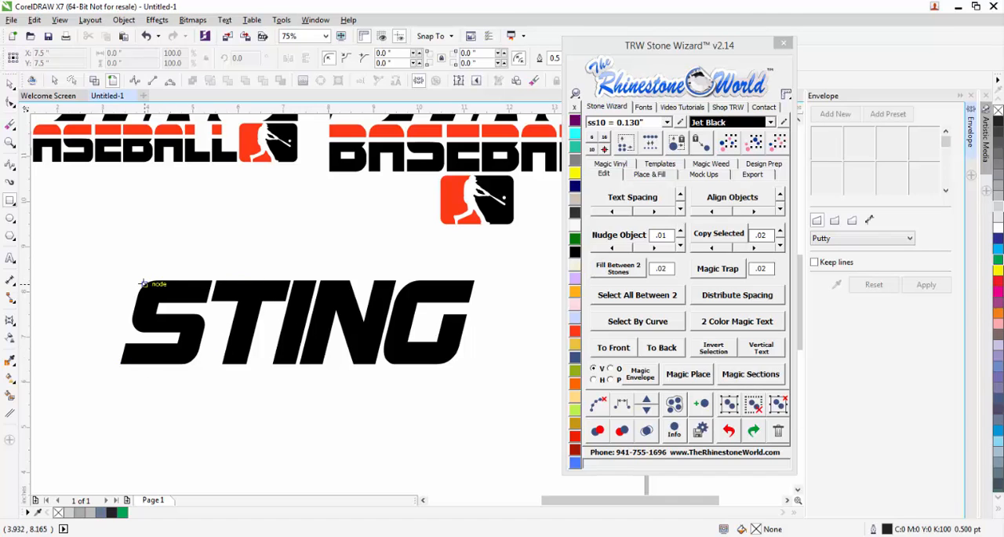
drag(120, 363, 475, 280)
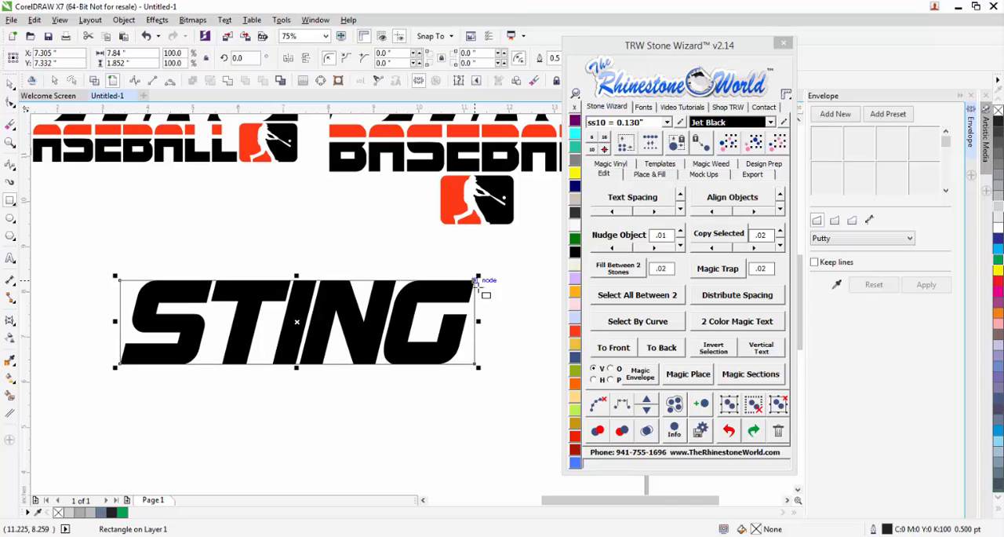
click(10, 86)
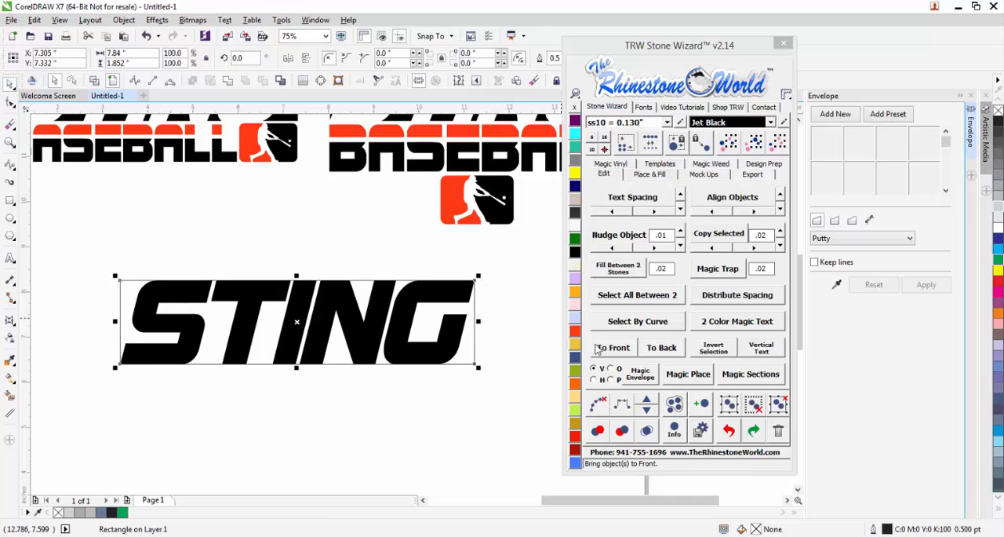
Fill the rectangle with orange and send it behind the STING lettering.
click(577, 386)
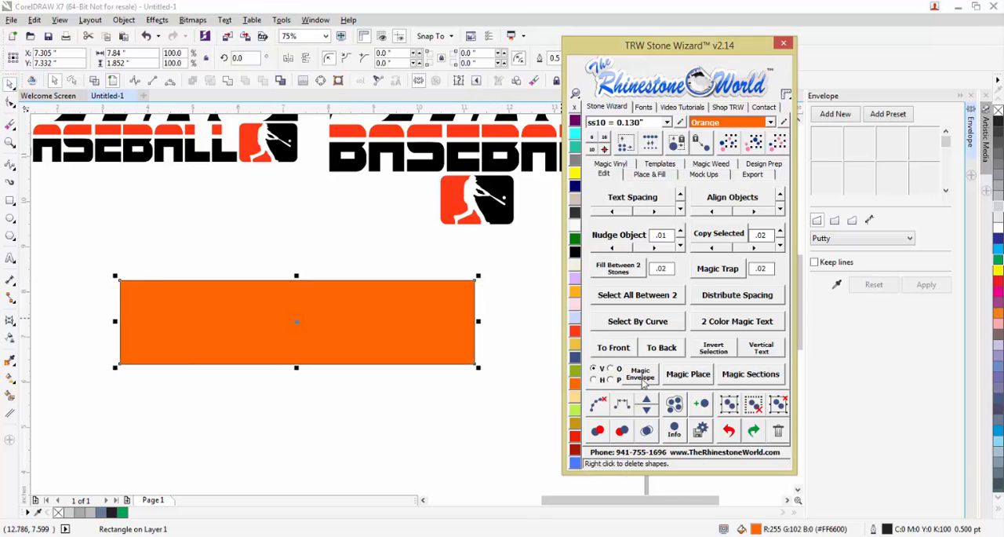
click(670, 351)
click(509, 406)
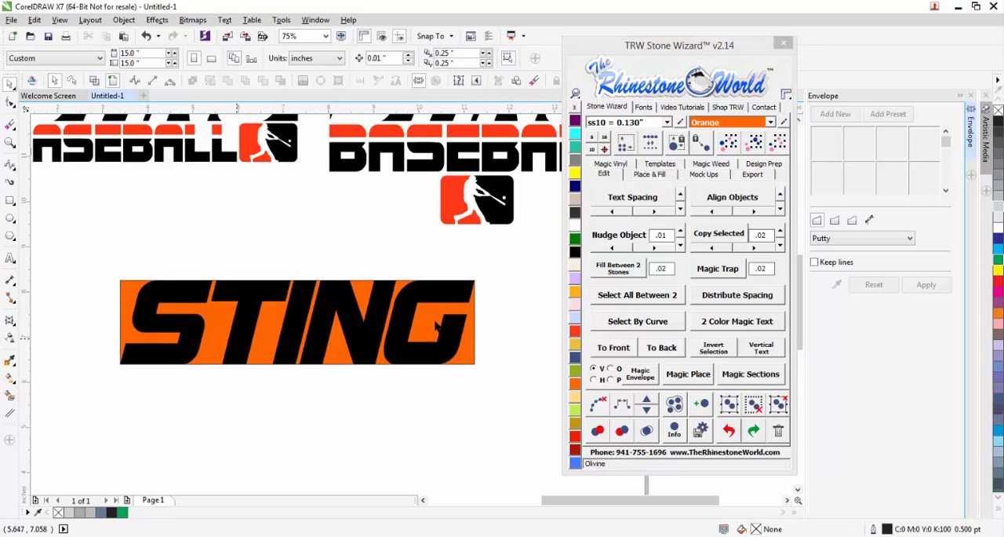
Scale the STING lettering and its orange rectangle together proportionally to about 10.232 by 2.417 inches.
scroll(475, 304, up, 2)
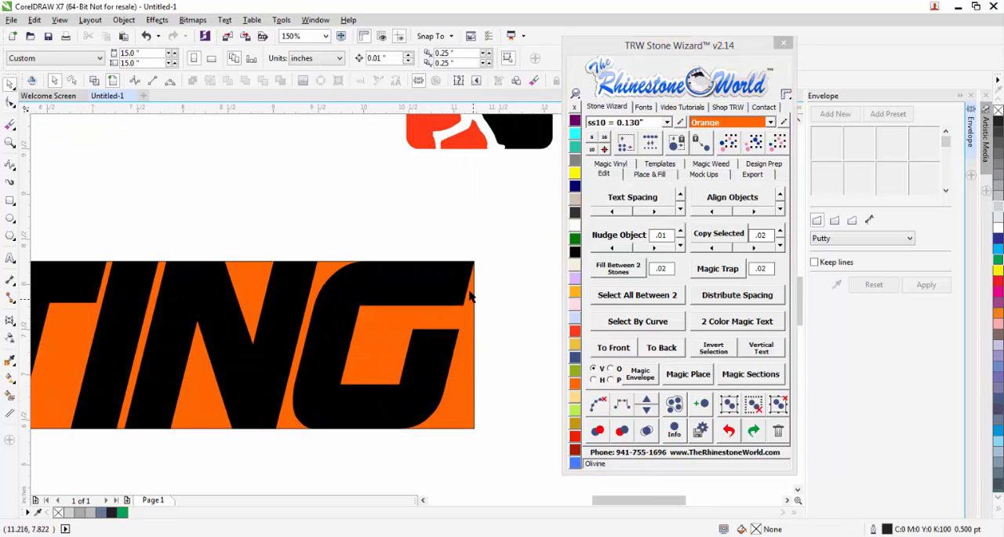
scroll(394, 259, up, 4)
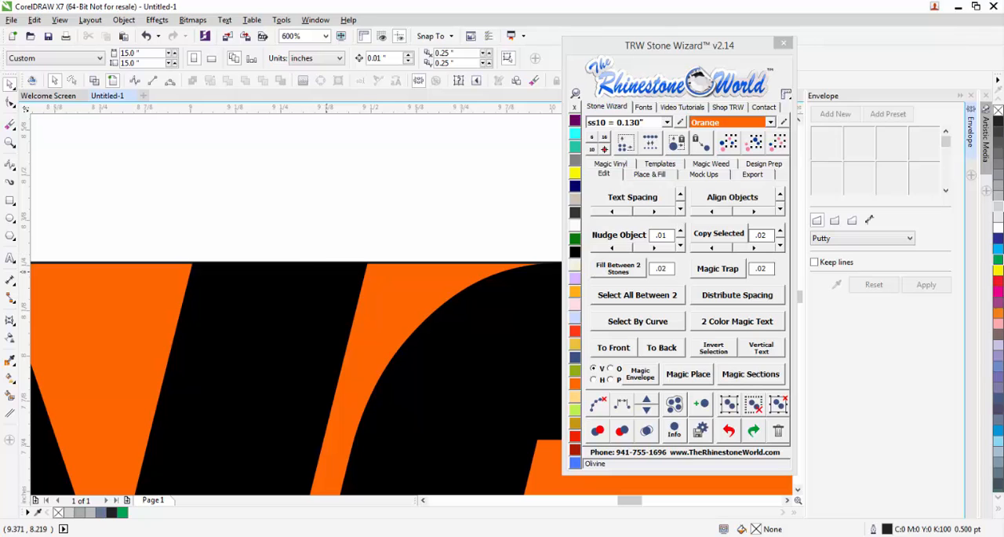
scroll(378, 271, down, 5)
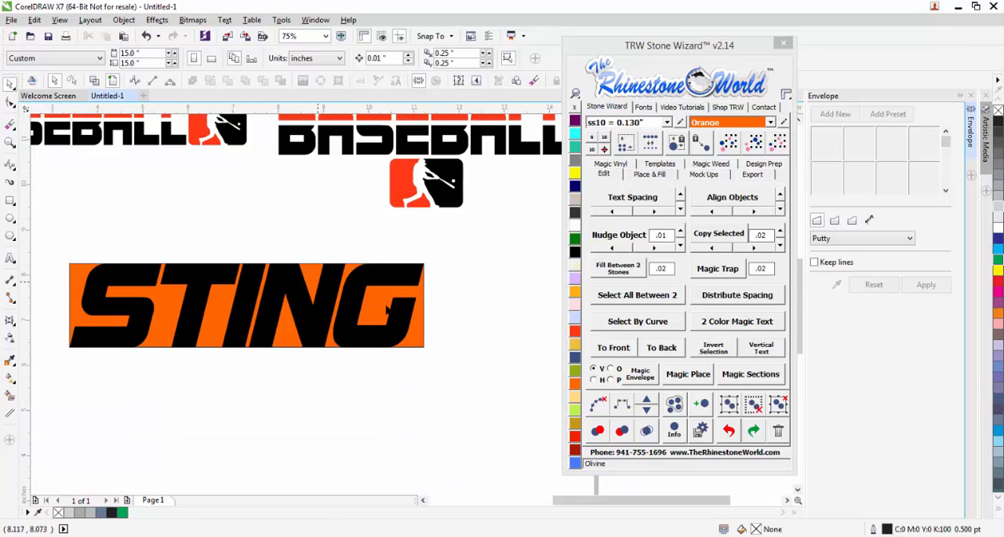
click(423, 295)
drag(463, 253, 58, 414)
drag(428, 350, 536, 413)
click(475, 433)
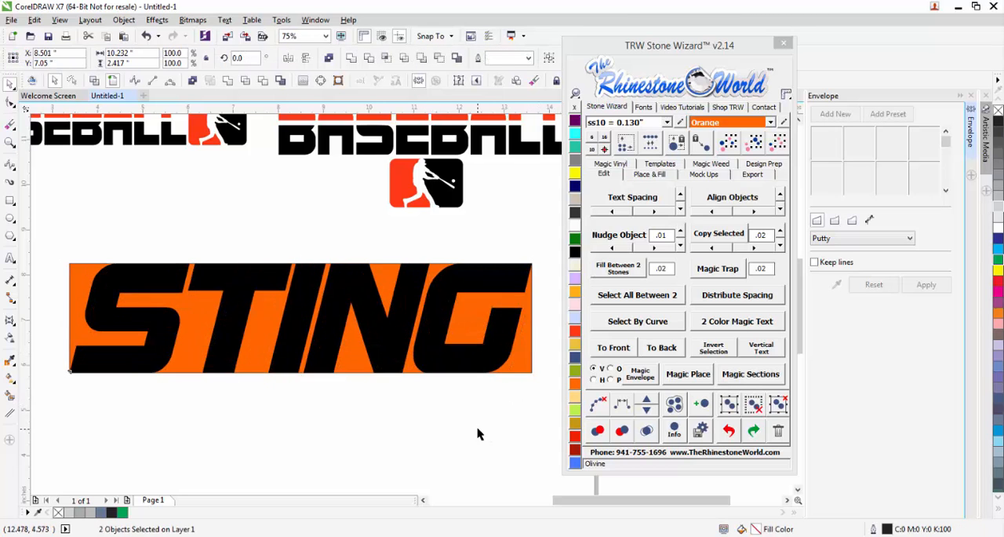
Create one inside island from the orange rectangle with 0.02 spacing using Island Fill.
scroll(180, 281, down, 2)
scroll(352, 316, up, 2)
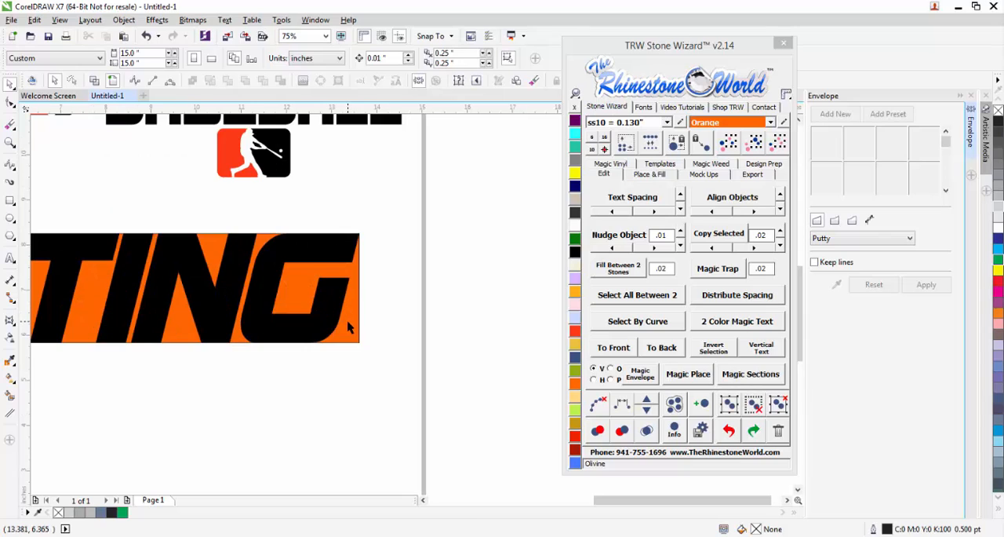
click(350, 327)
click(650, 175)
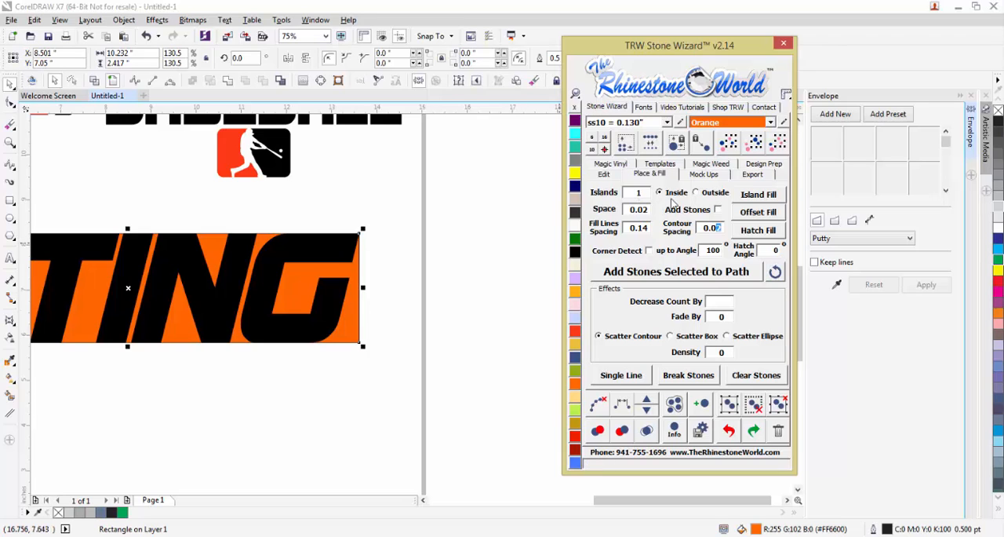
click(745, 197)
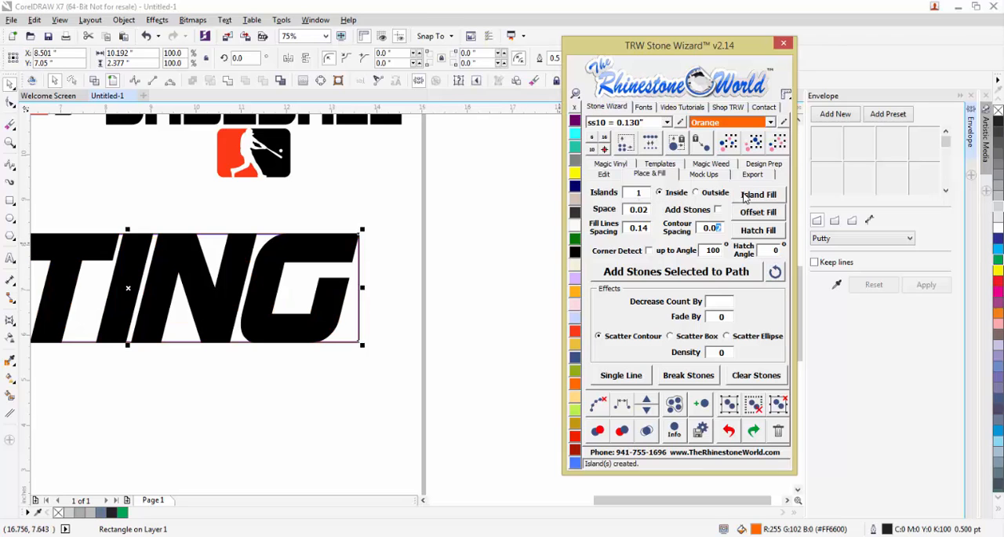
Delete the original orange rectangle and keep the inset island outline around the STING lettering.
click(372, 247)
scroll(359, 241, up, 2)
scroll(360, 242, up, 4)
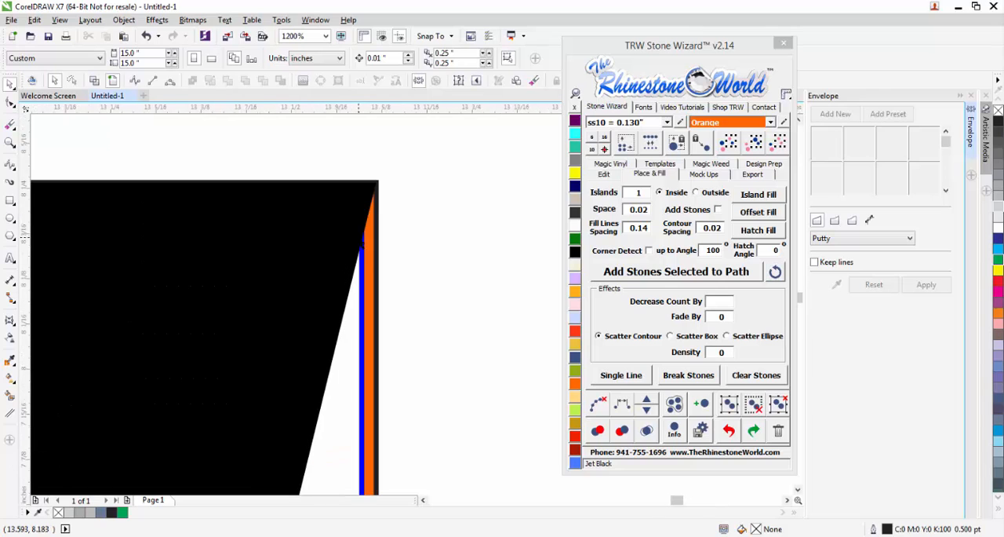
scroll(360, 253, down, 6)
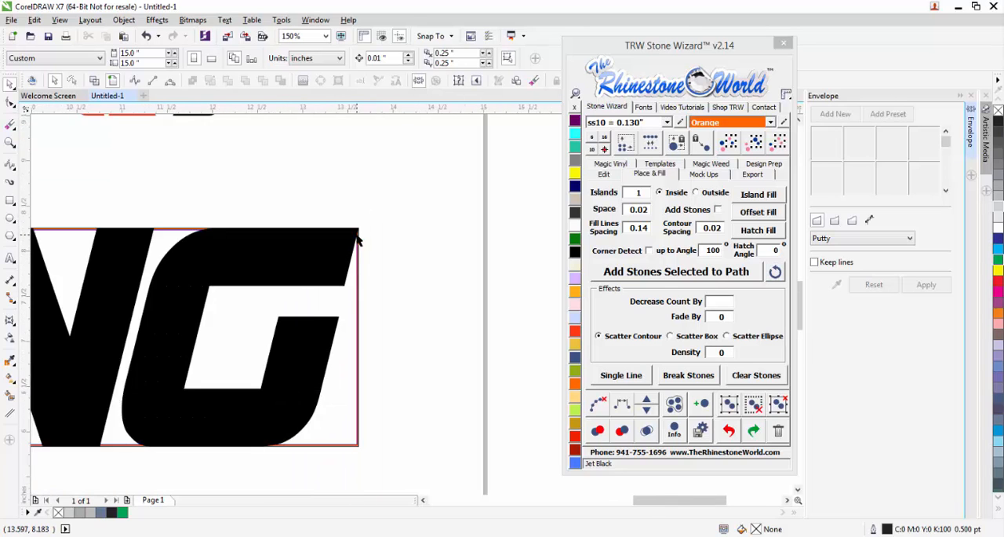
scroll(360, 254, up, 3)
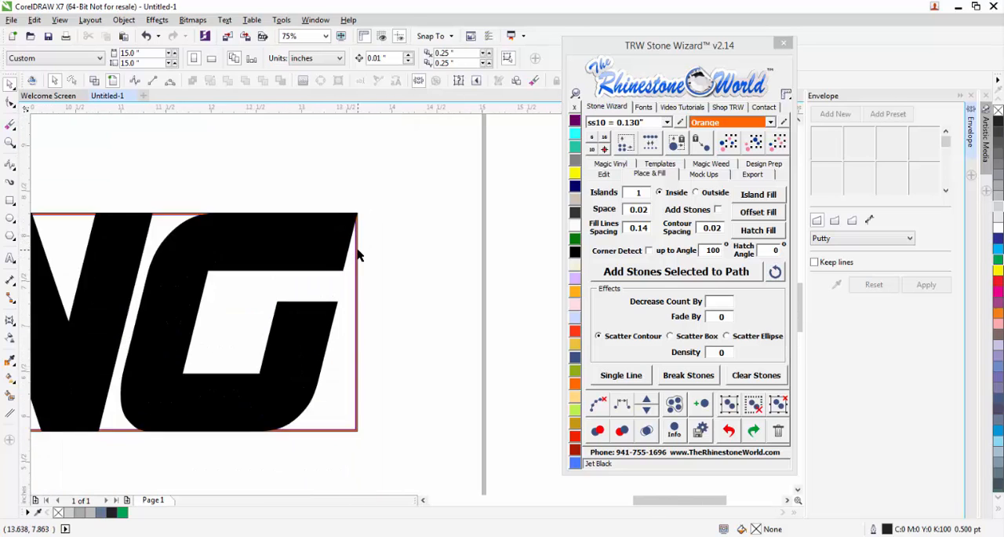
drag(355, 252, 428, 262)
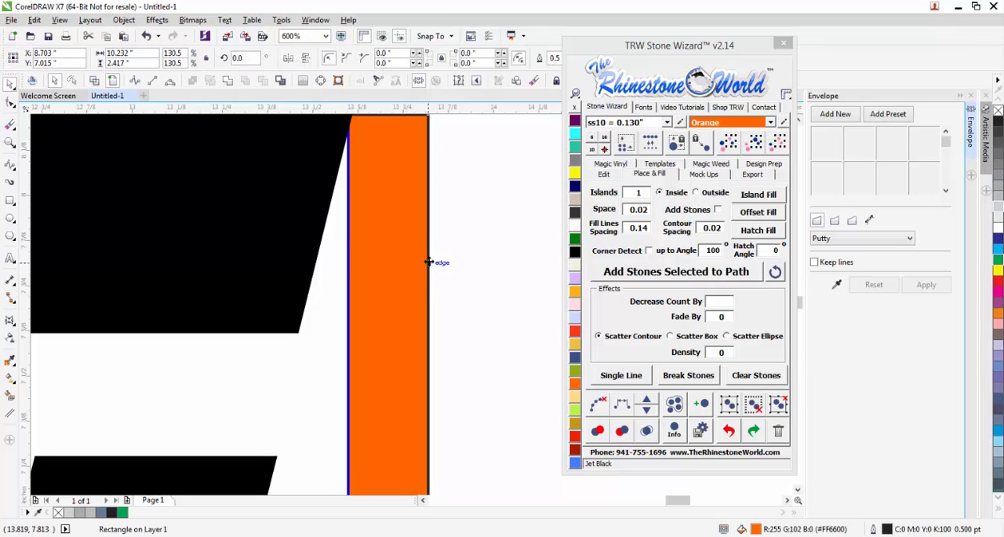
key(Delete)
scroll(422, 295, down, 4)
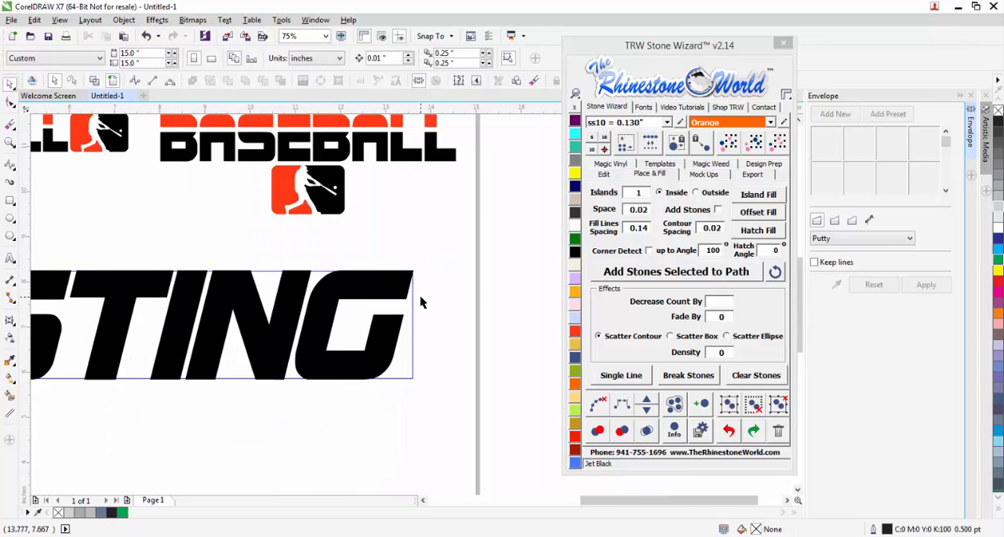
Cut the STING lettering out of the island outline with Back Minus Front and fill the result Jet Black.
drag(435, 276, 128, 381)
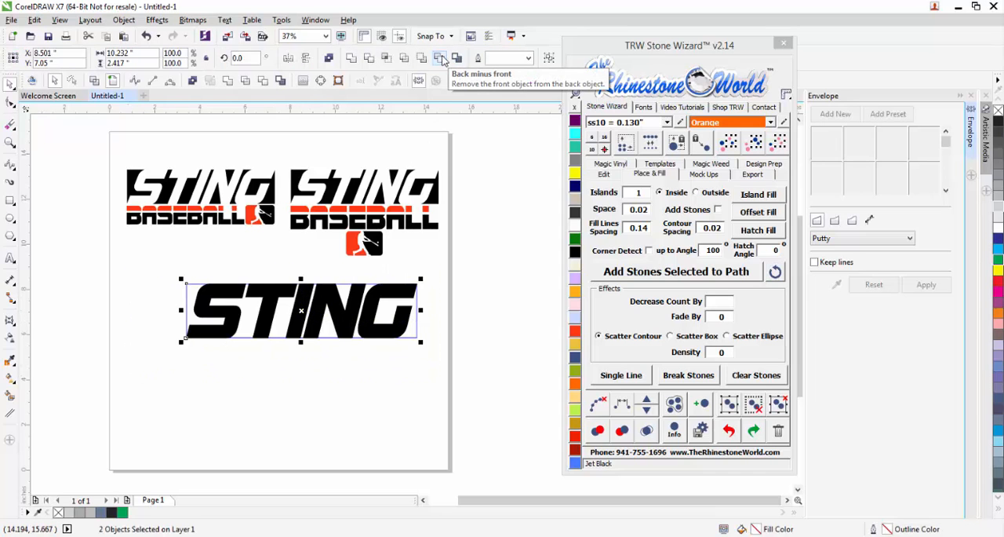
click(441, 59)
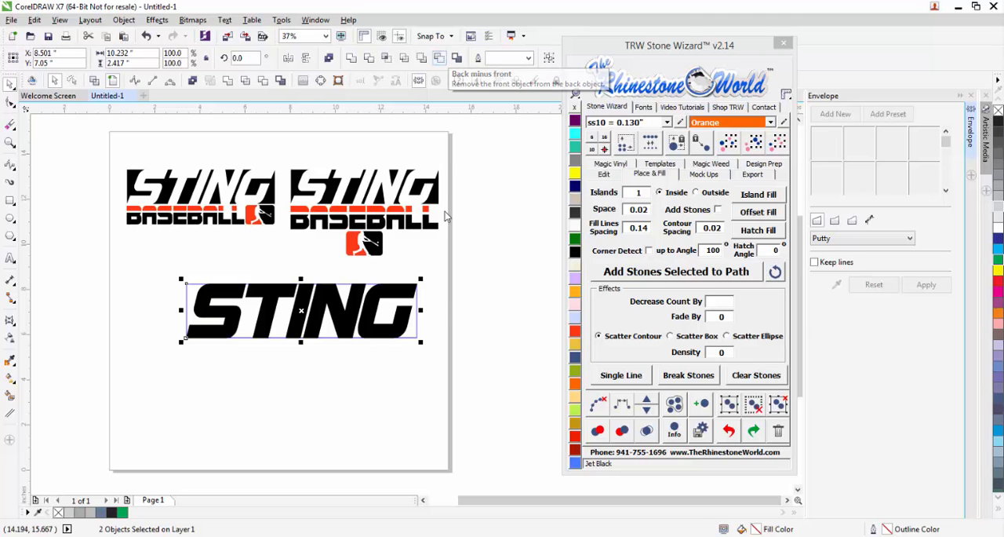
click(451, 296)
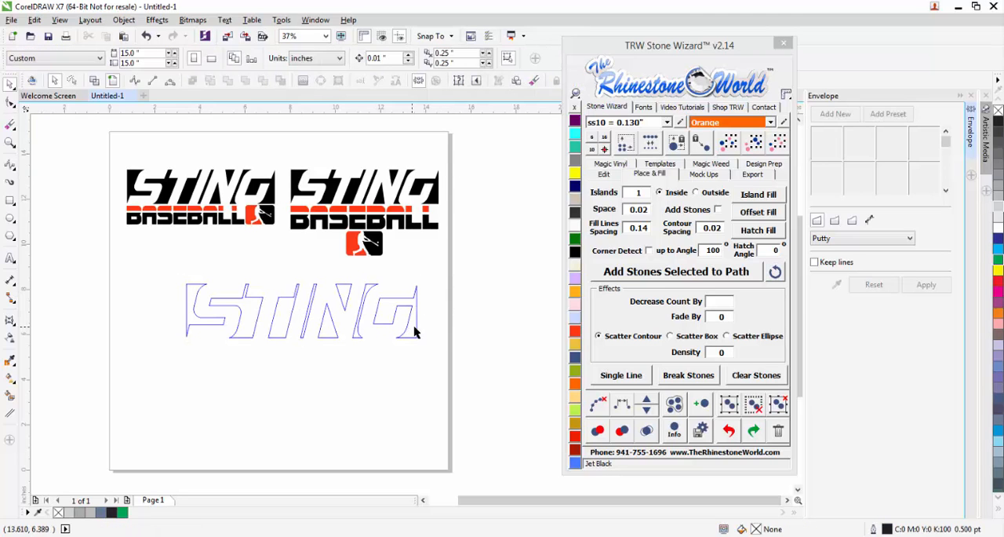
click(414, 339)
click(574, 120)
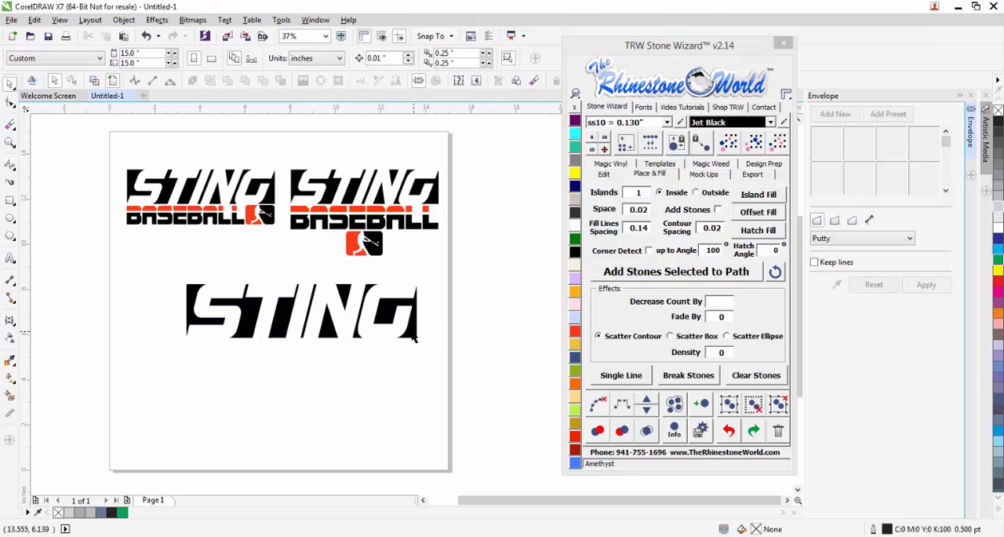
Shift the black STING cut-out slightly down and left on the page and scale it down proportionally.
drag(321, 347, 312, 355)
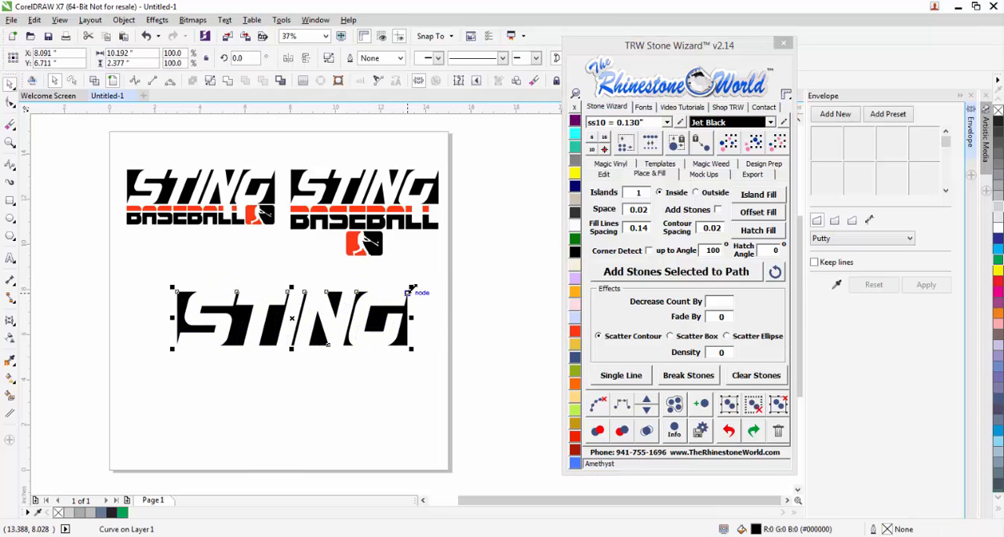
drag(410, 288, 394, 294)
click(409, 320)
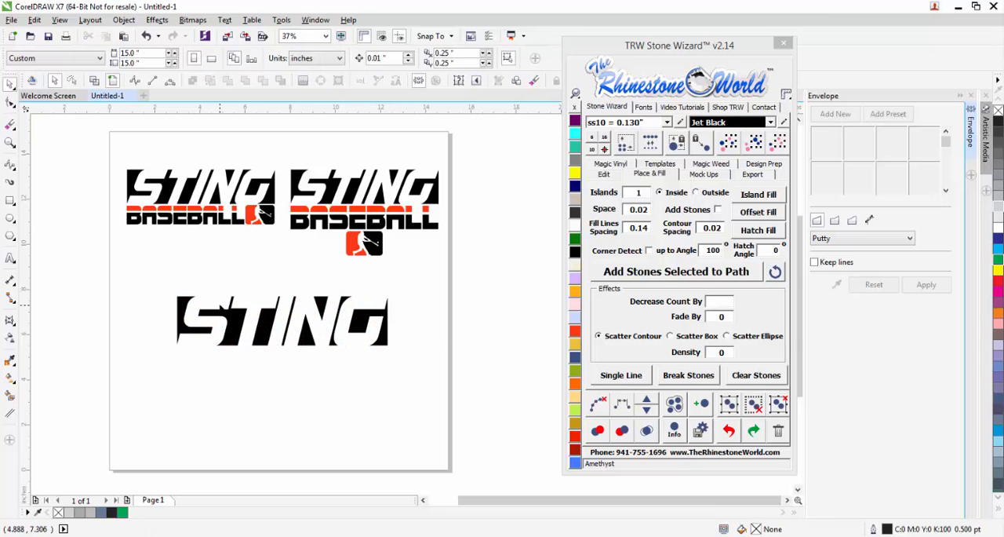
Add the artistic text BASEBALL in 24 pt Arial just below the left part of the STING cut-out.
scroll(218, 302, up, 2)
scroll(196, 269, down, 1)
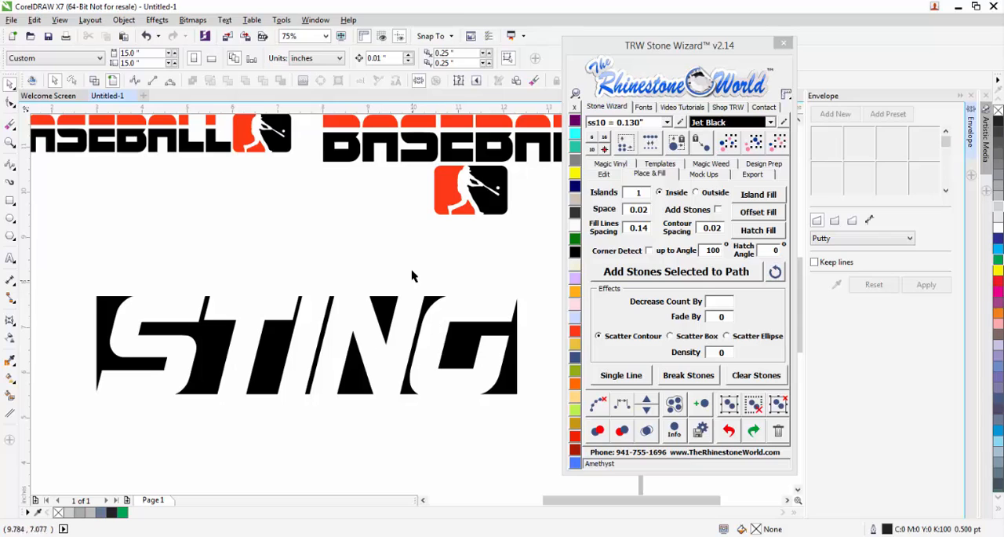
scroll(383, 307, down, 1)
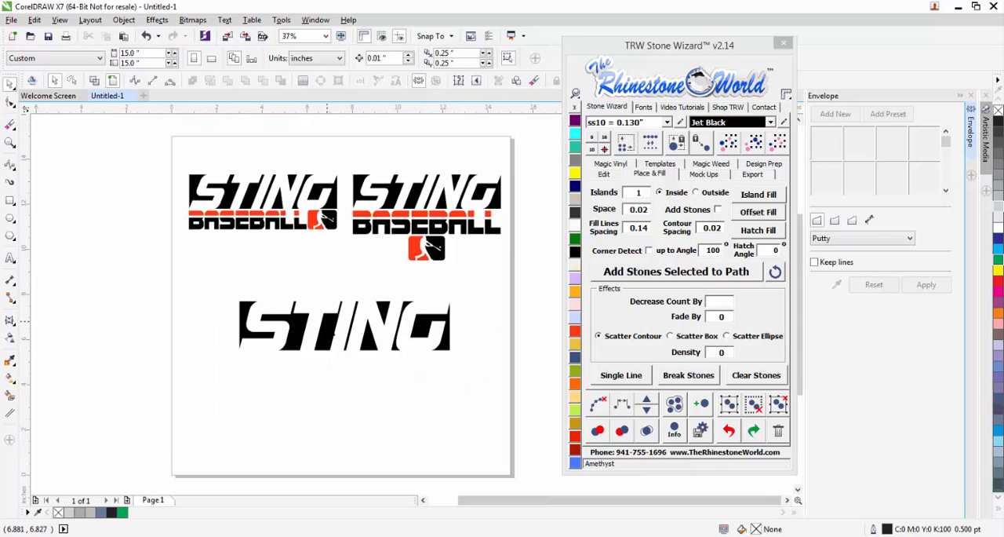
scroll(308, 350, up, 1)
click(10, 258)
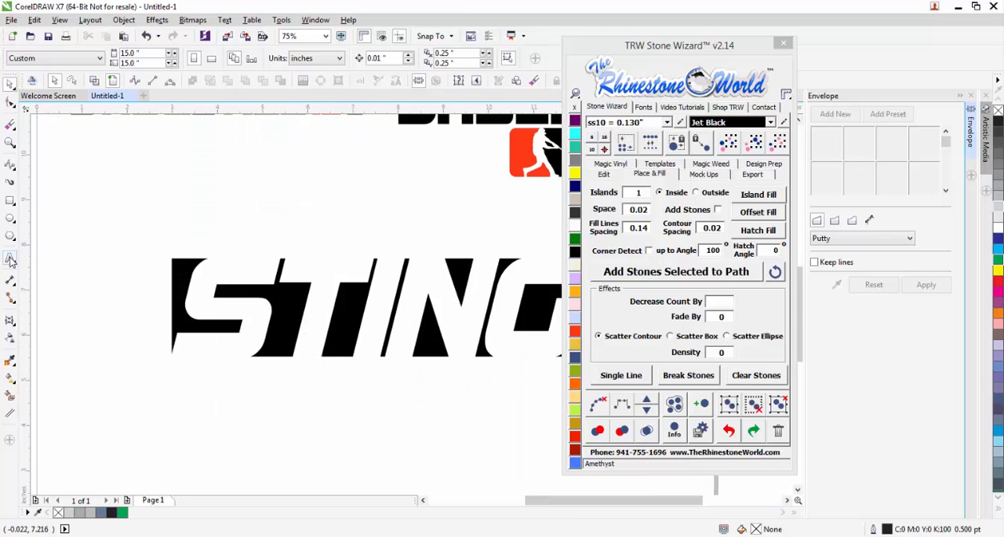
scroll(233, 385, down, 1)
click(218, 394)
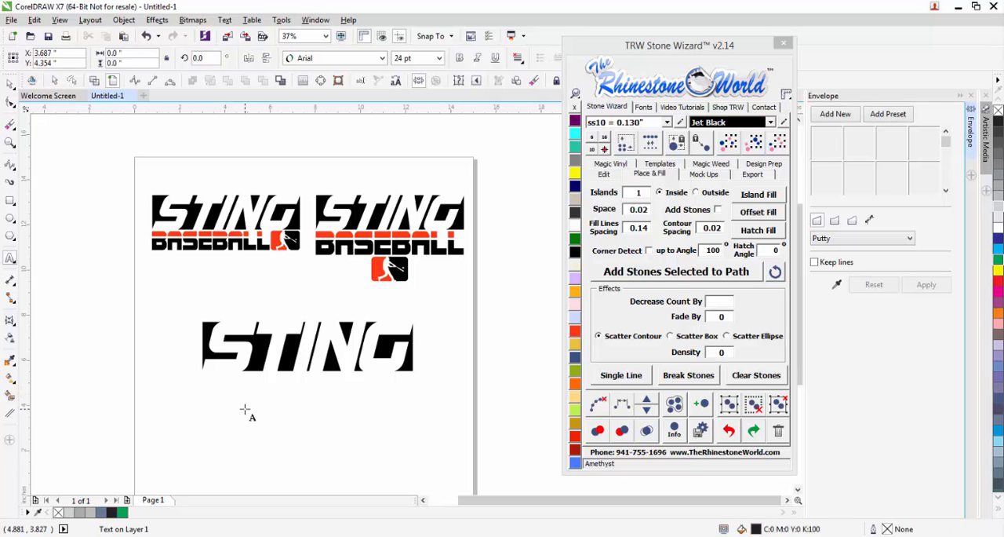
text(BASEBALL)
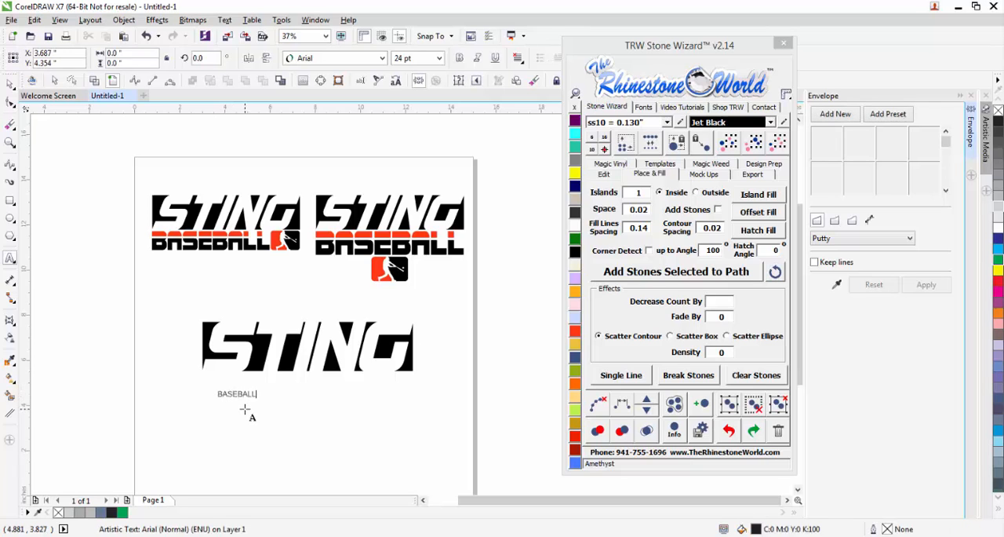
click(10, 82)
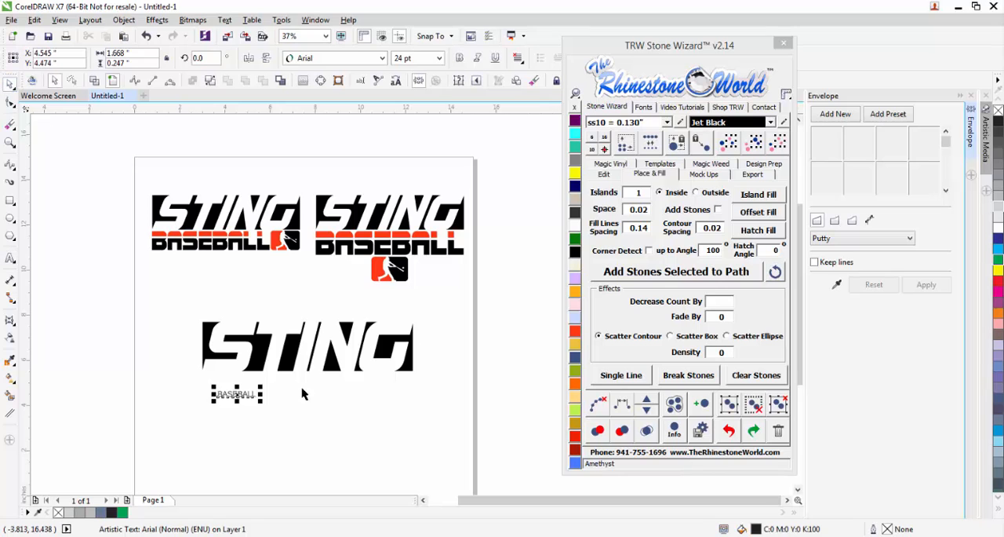
Enlarge the BASEBALL text to about 81.166 pt and change its font to BolsterBold.
drag(262, 389, 351, 376)
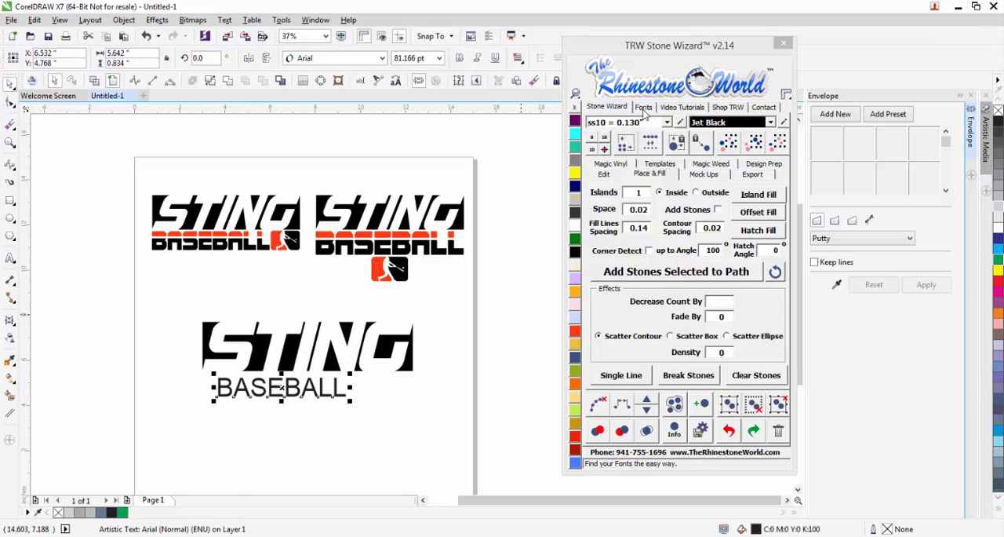
click(643, 107)
click(622, 164)
click(622, 173)
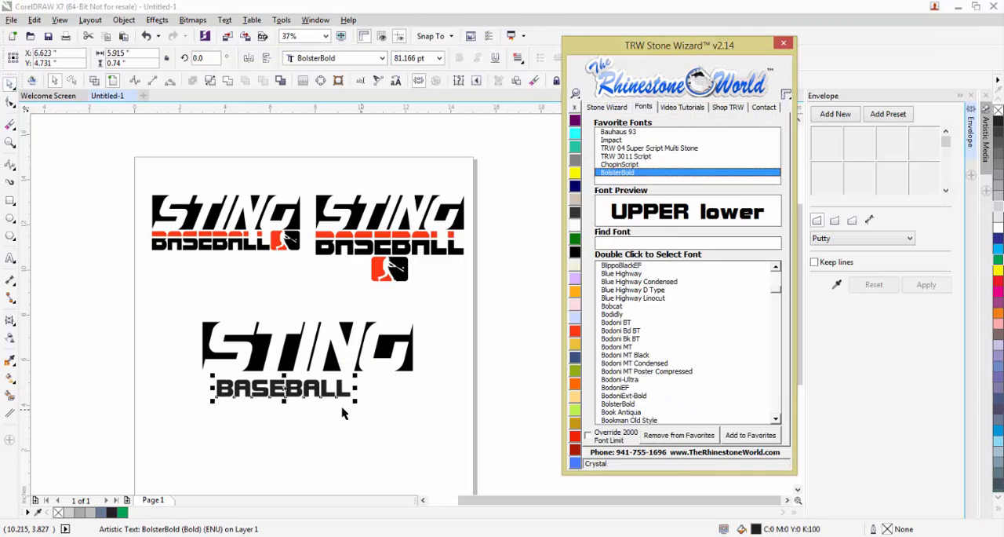
Align the BASEBALL text directly under the STING cut-out's left edge and enlarge it to about 7.49 by 1.1 inches.
drag(269, 400, 253, 391)
scroll(253, 391, up, 5)
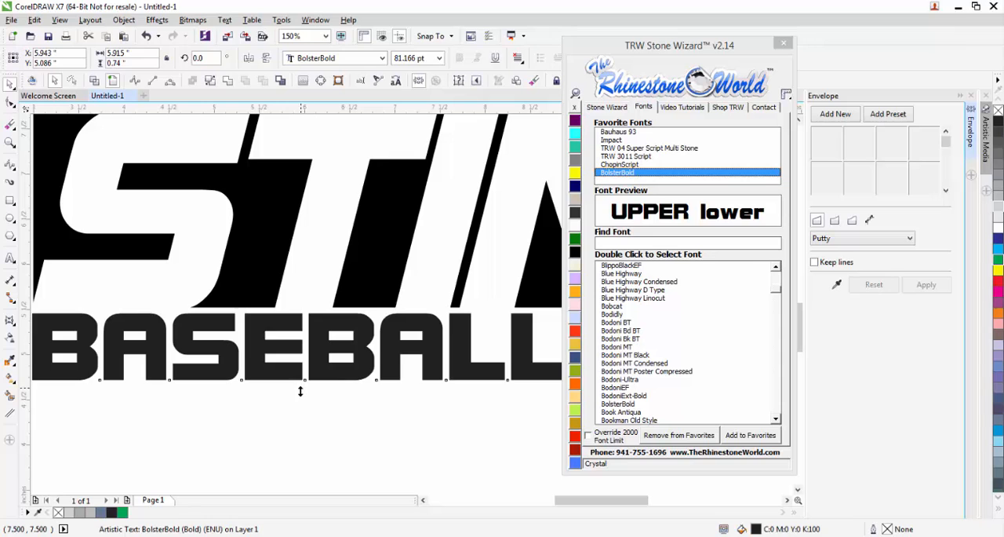
drag(300, 391, 298, 400)
scroll(298, 400, down, 2)
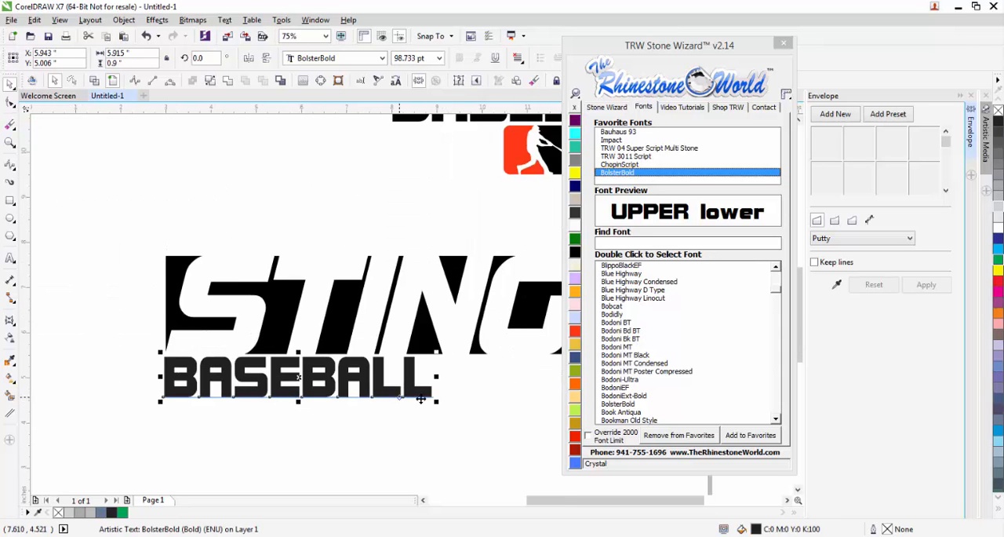
drag(439, 404, 510, 413)
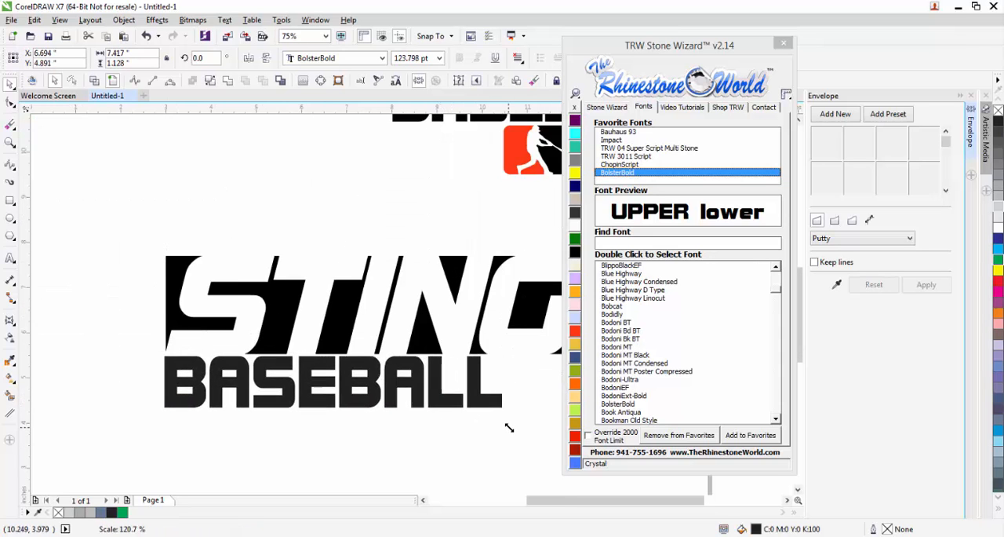
drag(335, 413, 342, 419)
Fill the BASEBALL text with Jet Black and move the Stone Wizard window clear of the STING lettering.
scroll(343, 419, down, 2)
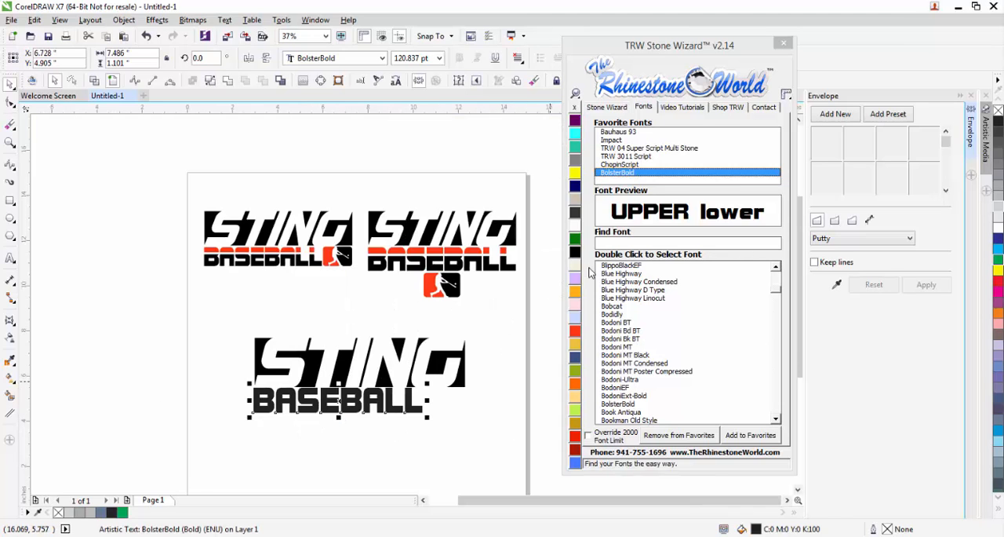
click(361, 444)
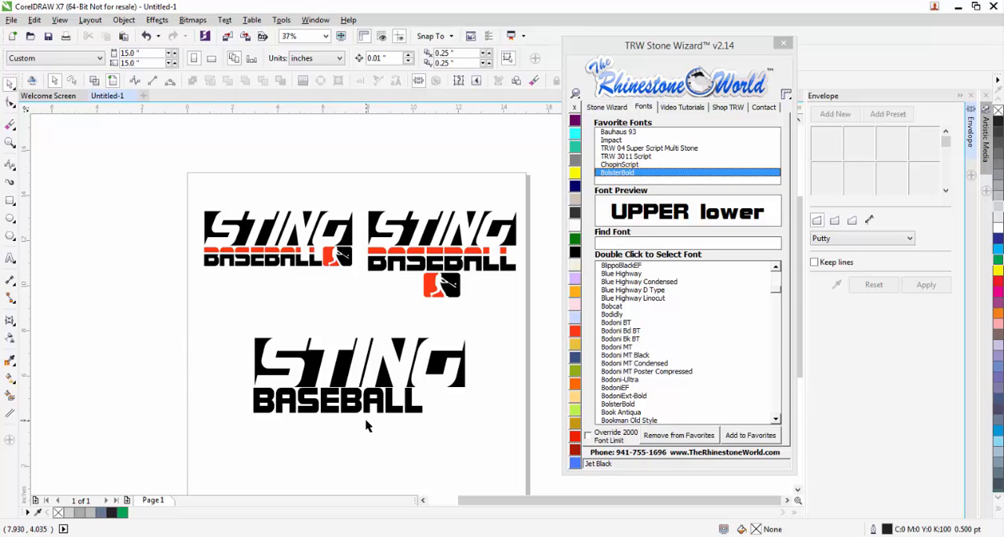
scroll(337, 406, up, 3)
scroll(336, 410, down, 1)
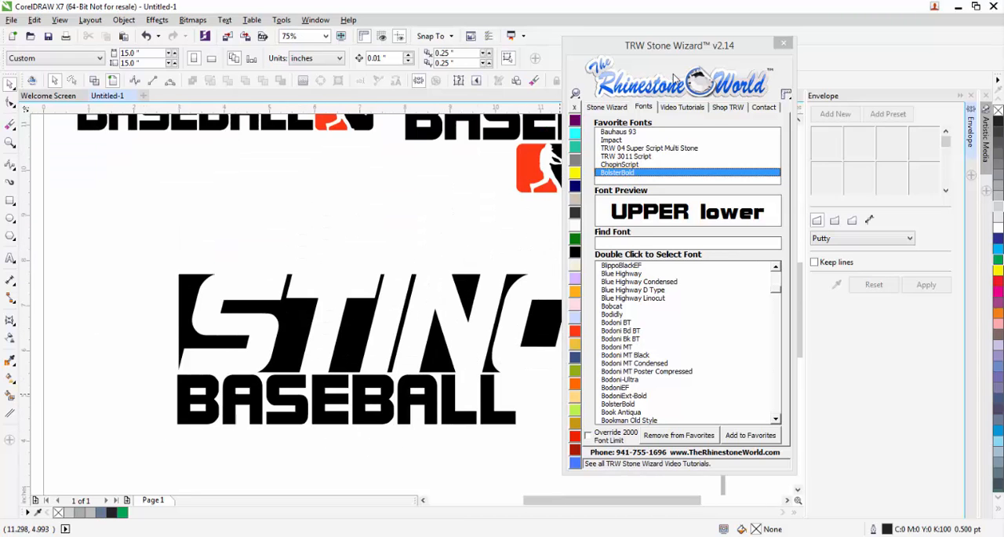
drag(677, 49, 823, 78)
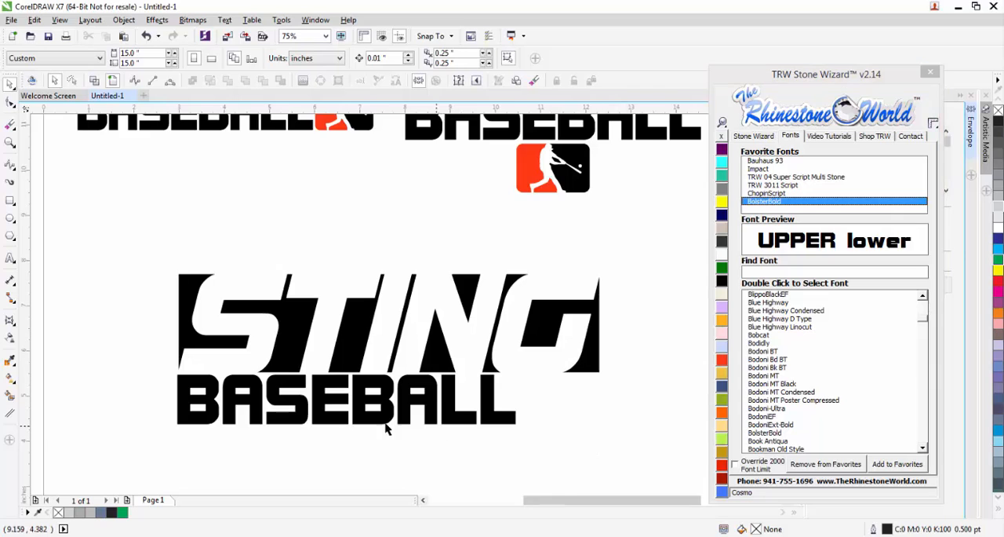
Draw a rectangle about 0.2 by 0.155 inches over the upper opening of the first B in BASEBALL, matching its height.
scroll(385, 422, up, 2)
scroll(385, 422, down, 2)
click(11, 200)
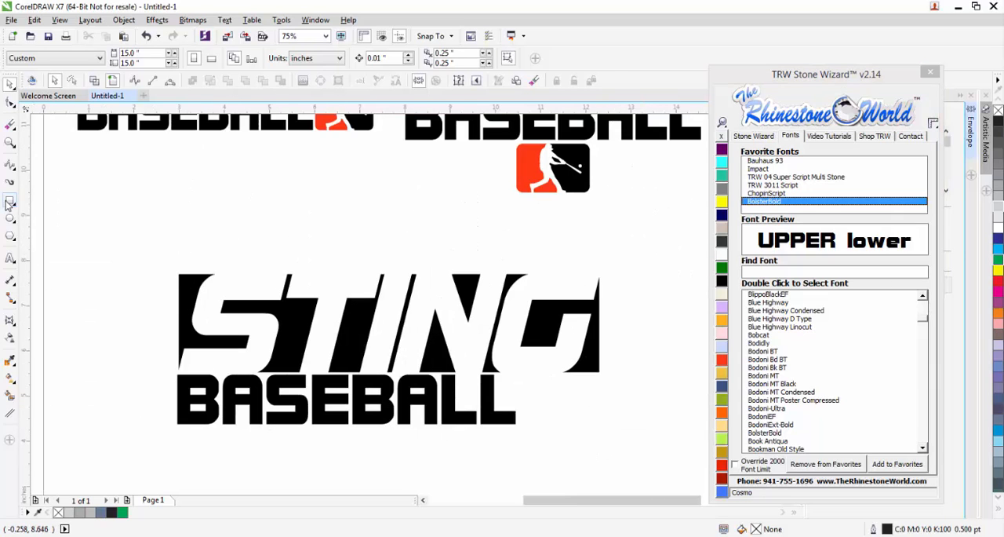
scroll(210, 407, up, 2)
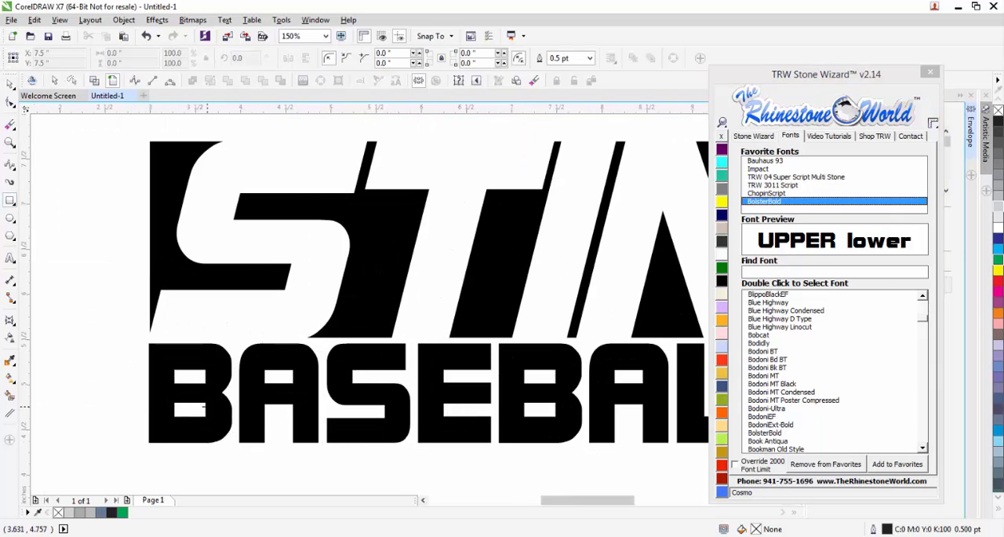
scroll(193, 369, up, 2)
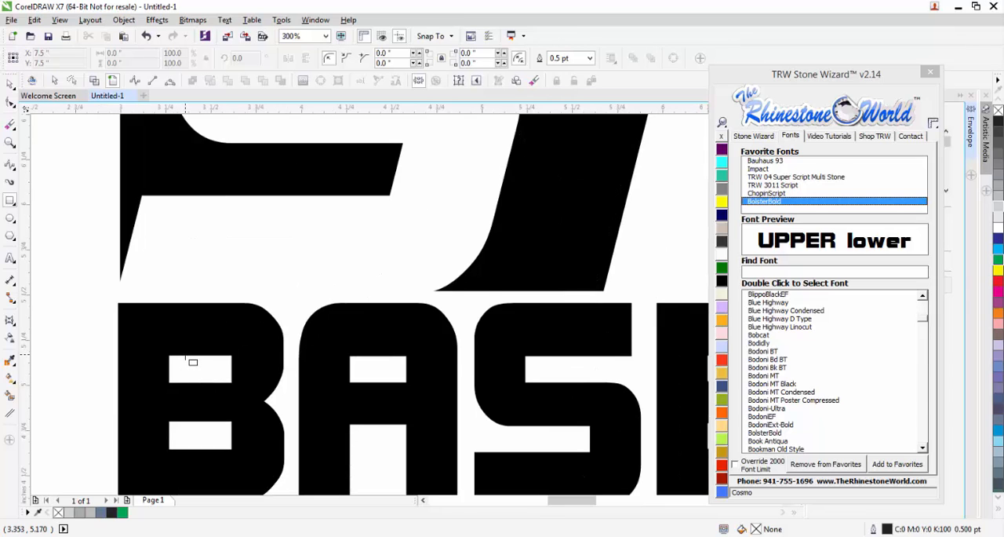
scroll(188, 362, up, 1)
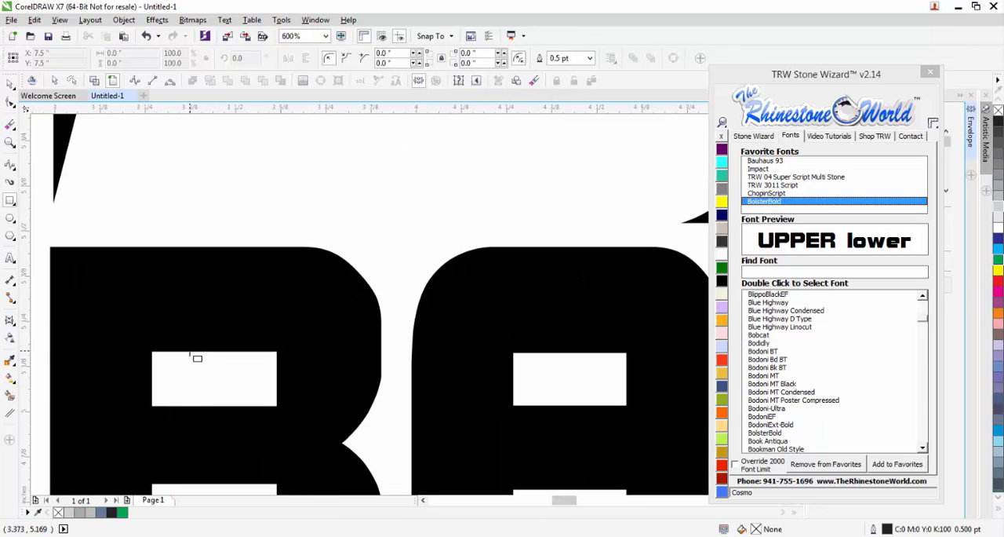
drag(190, 351, 262, 406)
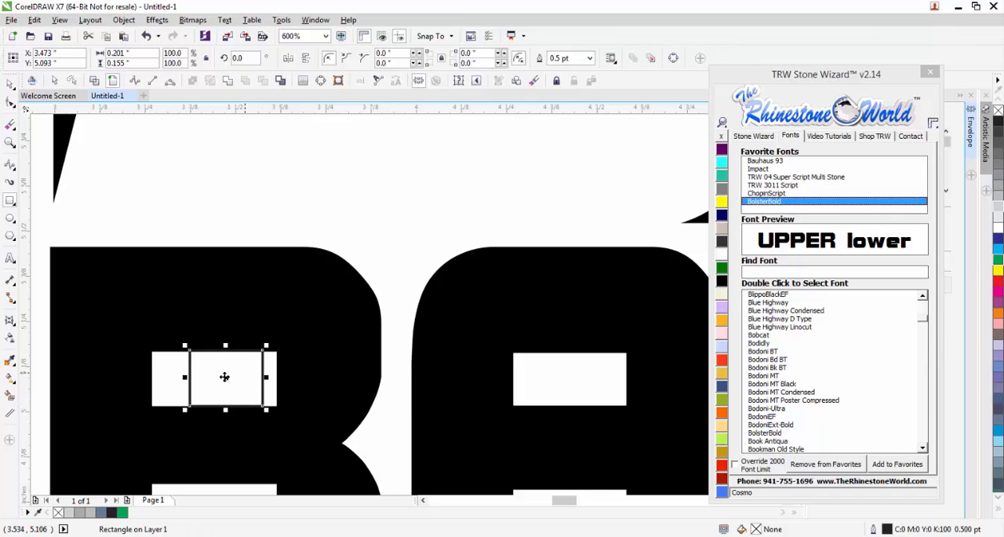
Stretch the small rectangle horizontally across the BASEBALL lettering to a width of about 7.2 inches.
click(10, 82)
scroll(228, 346, down, 1)
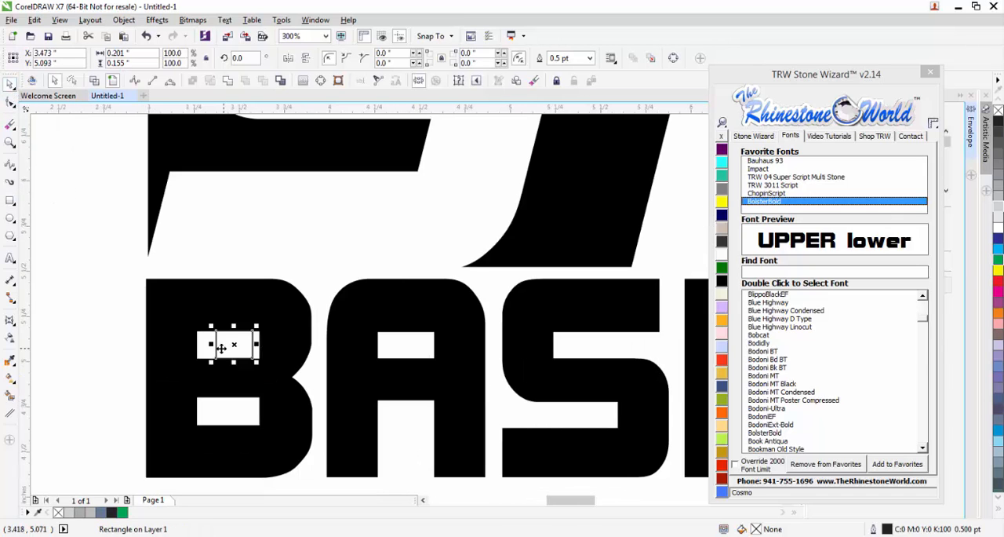
drag(210, 344, 485, 367)
scroll(153, 351, down, 2)
scroll(473, 367, up, 3)
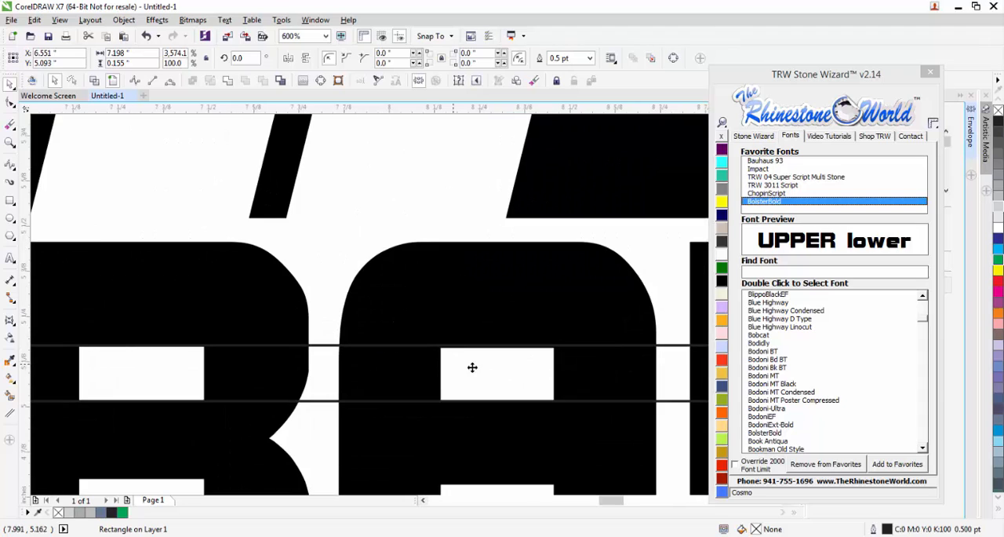
scroll(479, 349, up, 1)
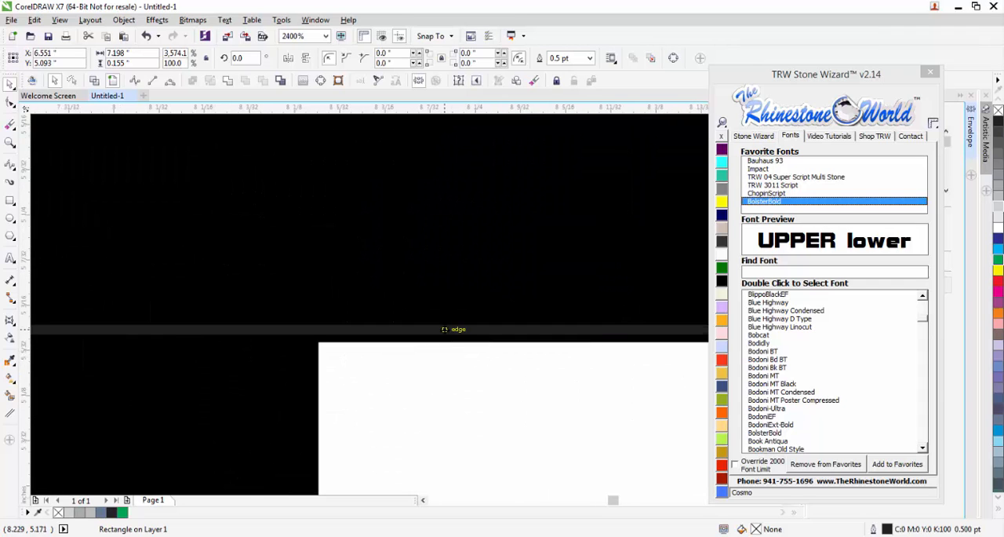
scroll(451, 384, down, 2)
scroll(434, 351, down, 3)
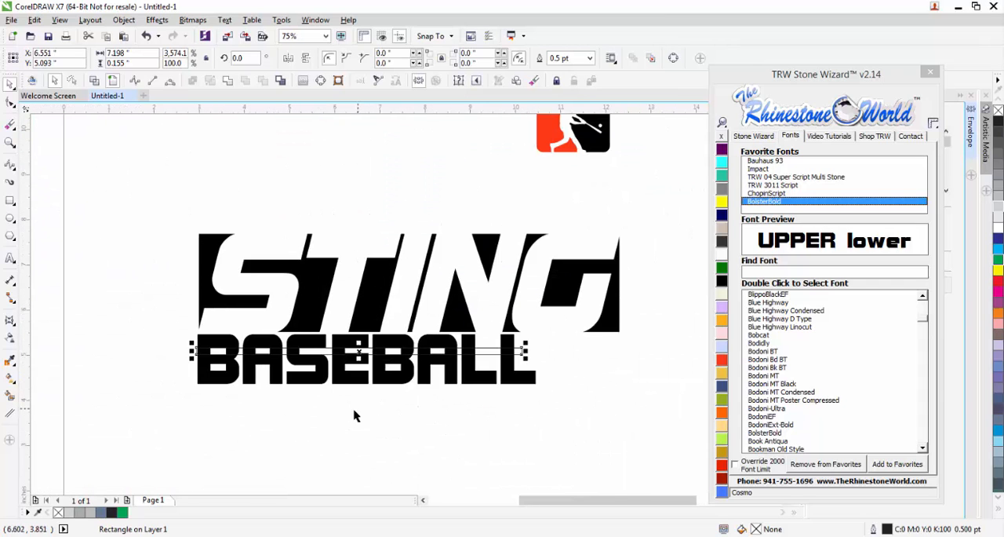
Fill the horizontal bar across BASEBALL with red and cut it out of the lettering with Back Minus Front.
click(352, 413)
click(521, 355)
click(722, 360)
click(515, 406)
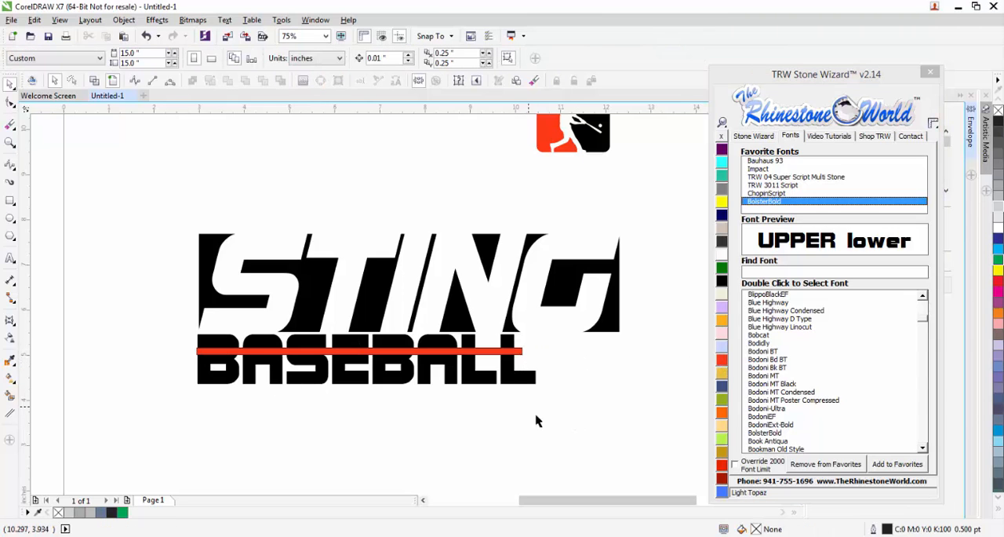
drag(541, 417, 161, 323)
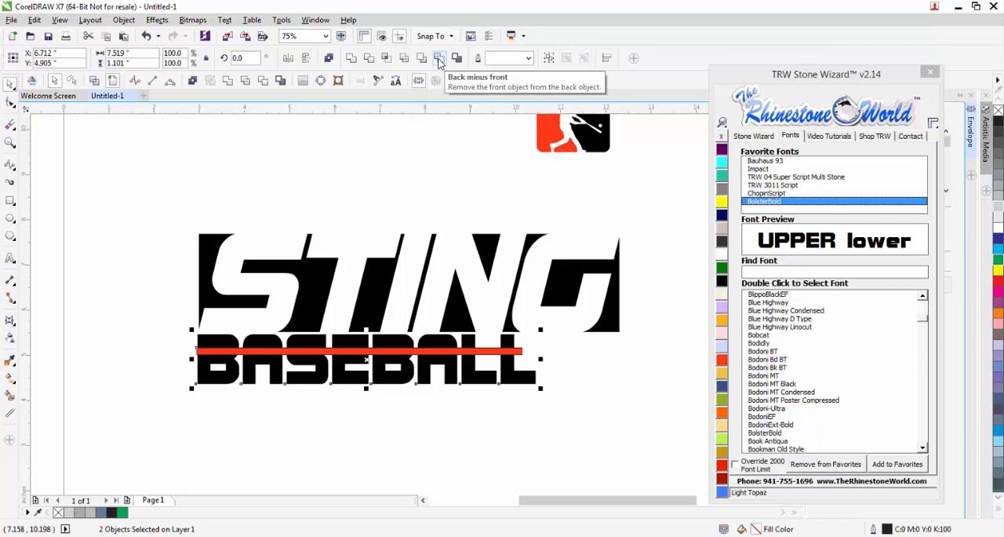
click(439, 62)
click(441, 441)
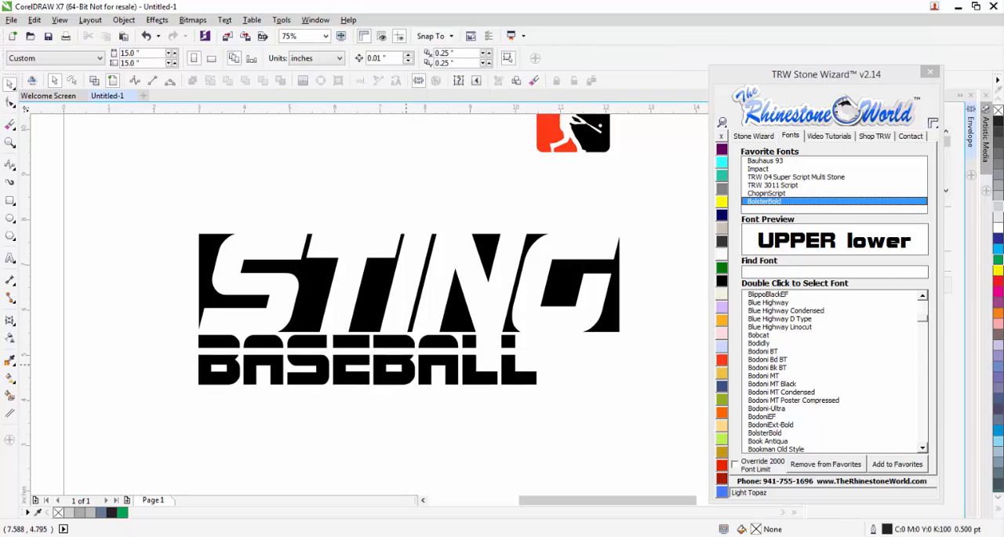
scroll(406, 365, down, 2)
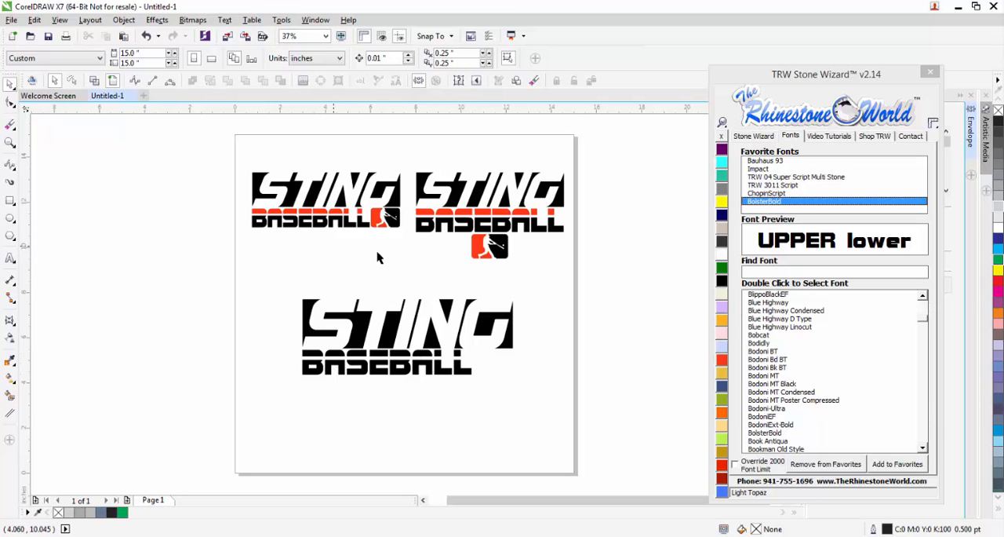
scroll(439, 383, up, 2)
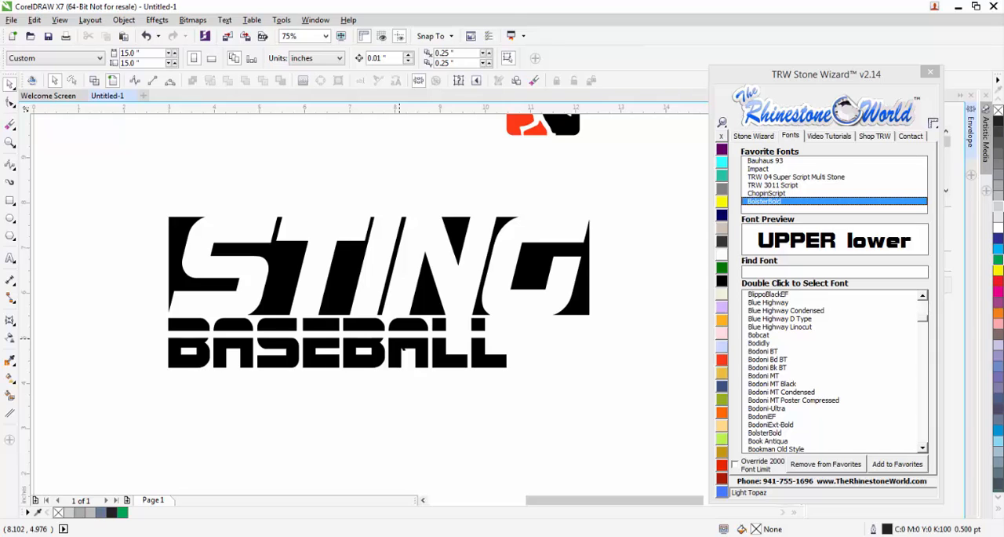
scroll(420, 345, up, 2)
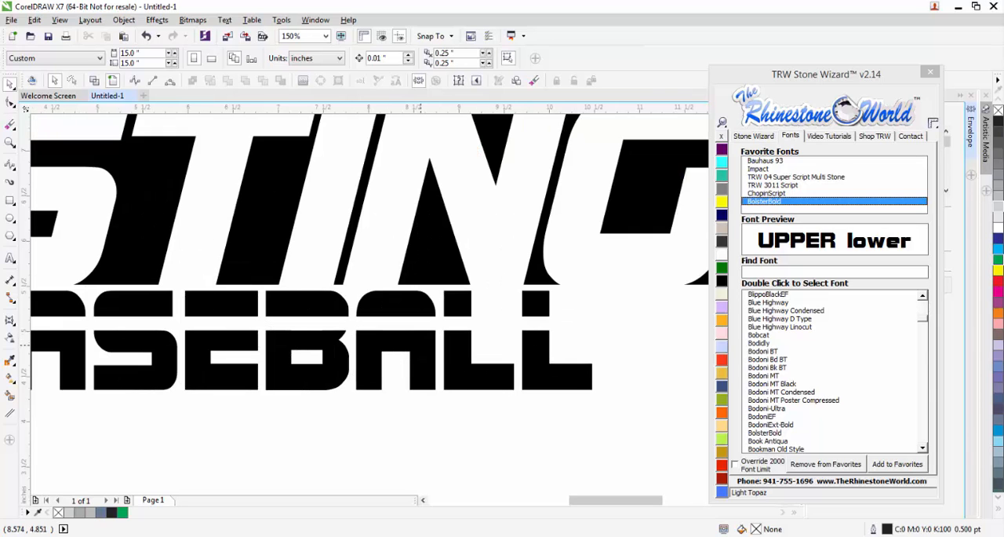
scroll(420, 346, down, 2)
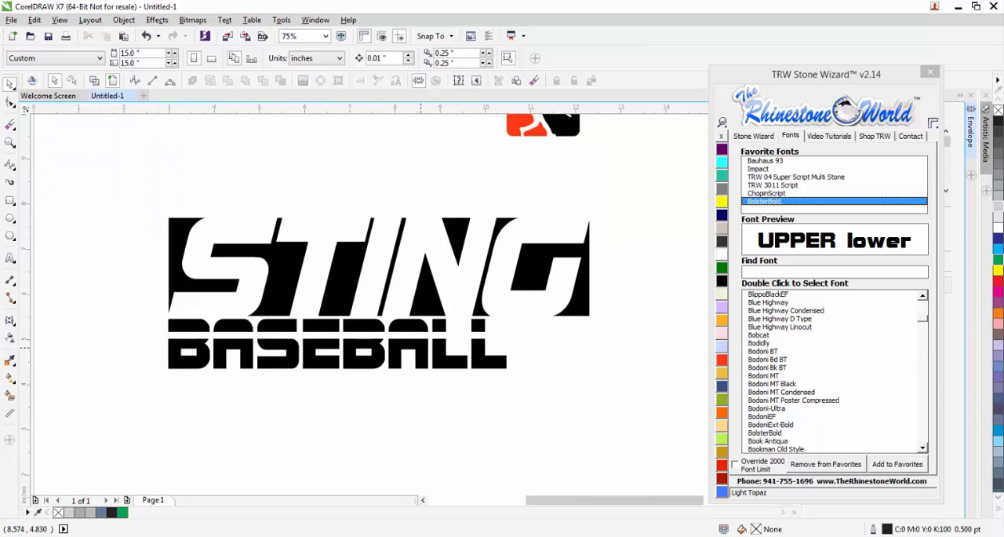
scroll(420, 345, down, 2)
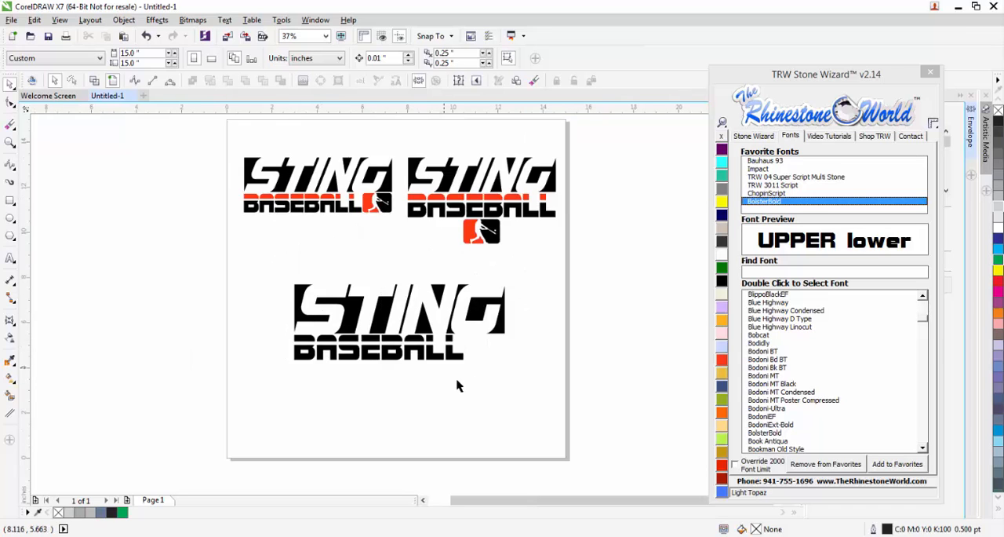
Duplicate the split BASEBALL lettering with Copy Selected and undo the copy's downward shift.
scroll(459, 385, up, 2)
click(455, 339)
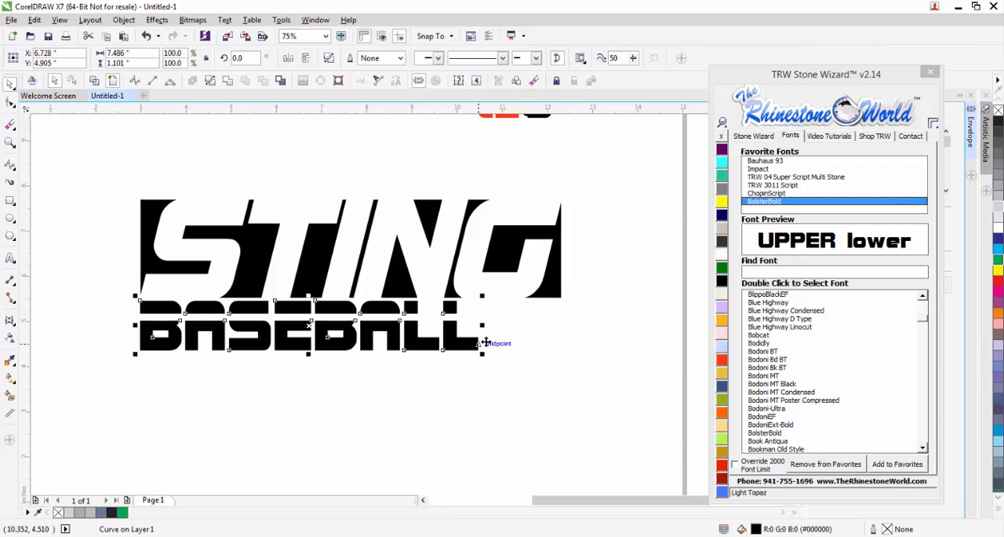
click(753, 136)
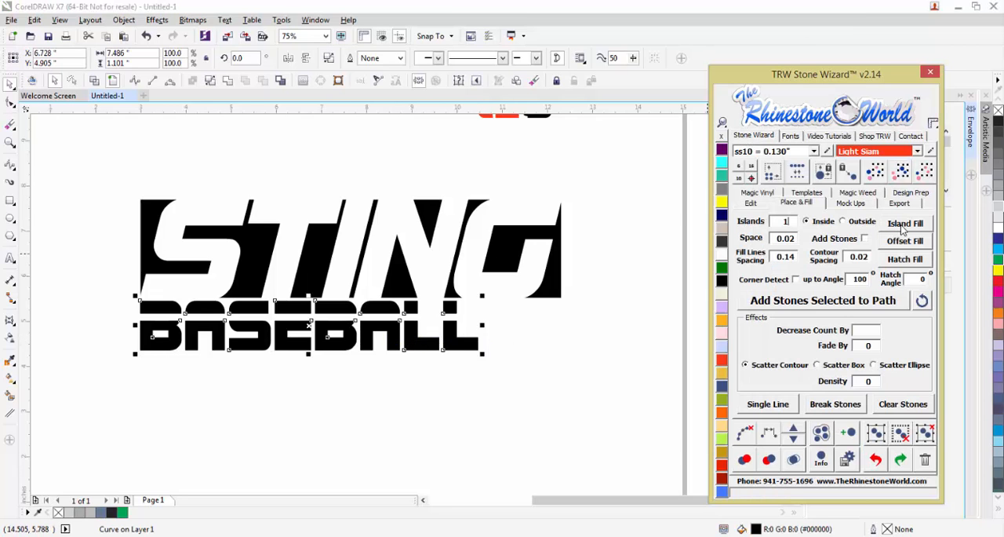
click(750, 204)
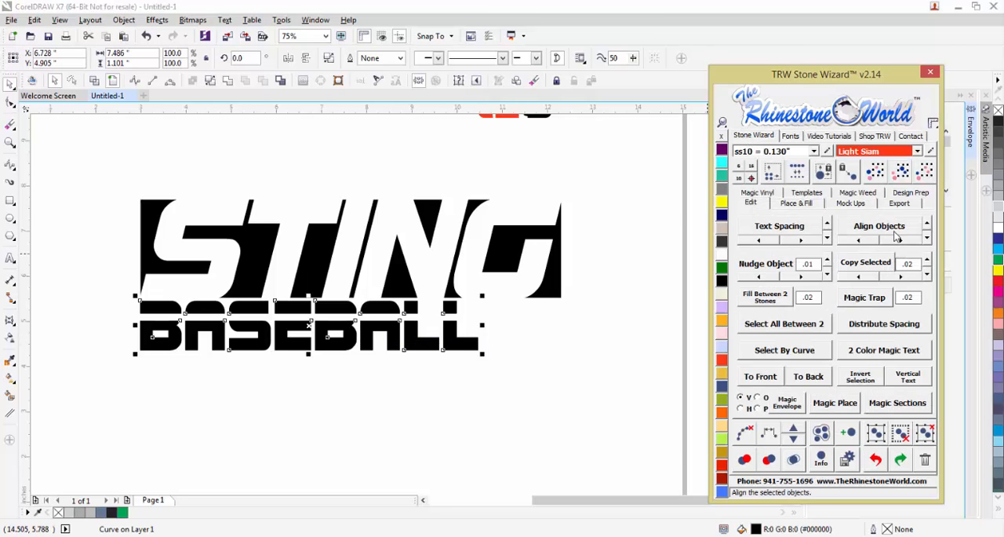
click(869, 266)
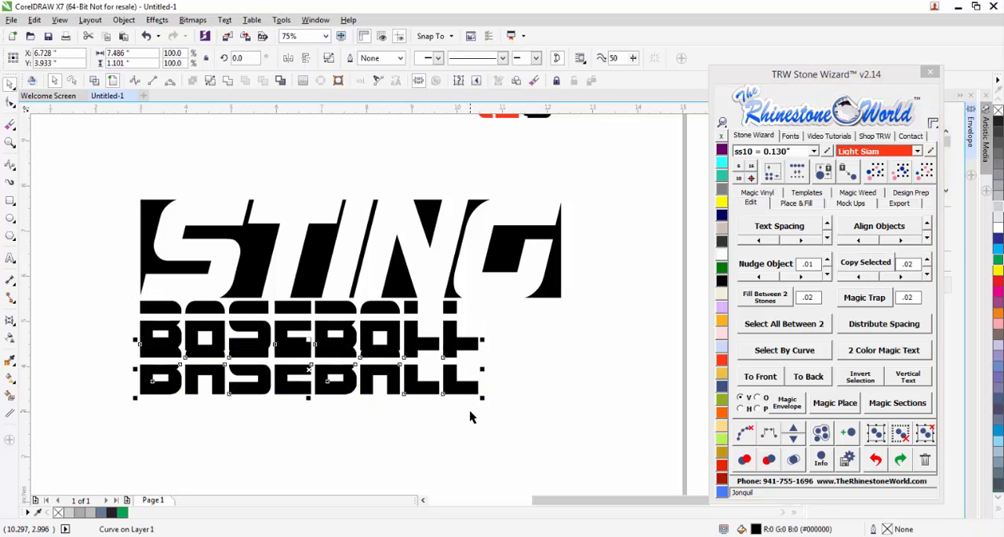
key(ctrl+z)
click(376, 363)
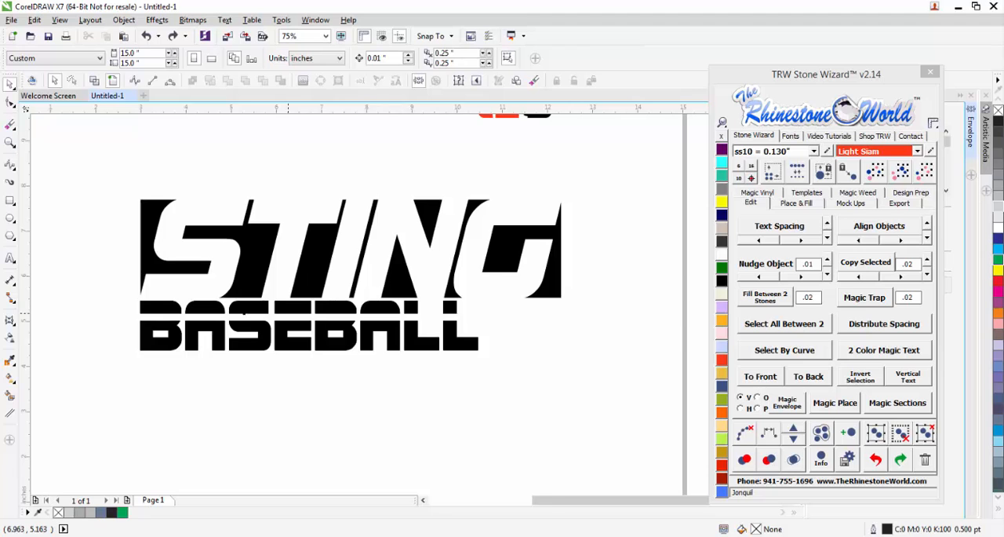
Delete the nodes of all upper letter halves from one copy of BASEBALL, keeping only its lower halves.
scroll(227, 309, up, 1)
double_click(277, 308)
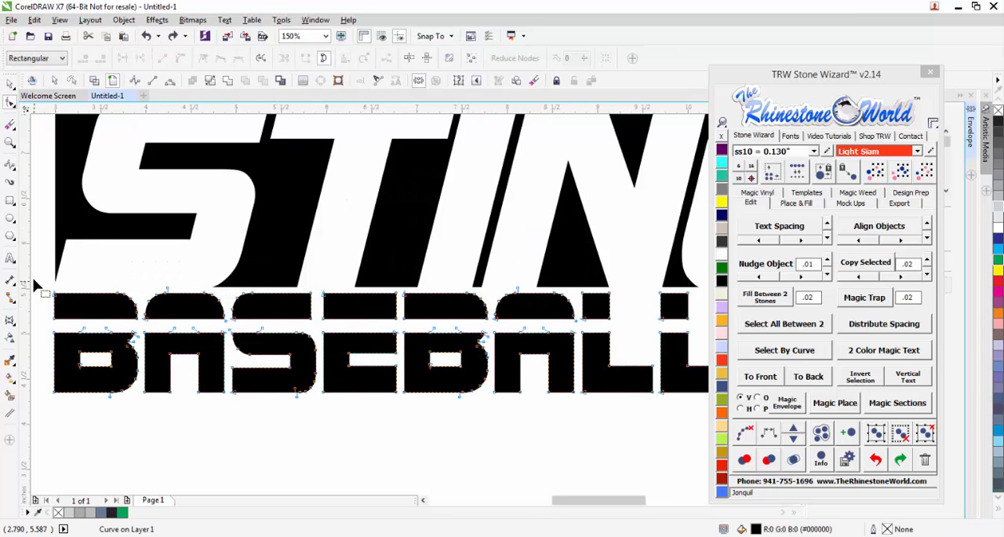
drag(41, 283, 464, 329)
key(Delete)
scroll(468, 330, down, 1)
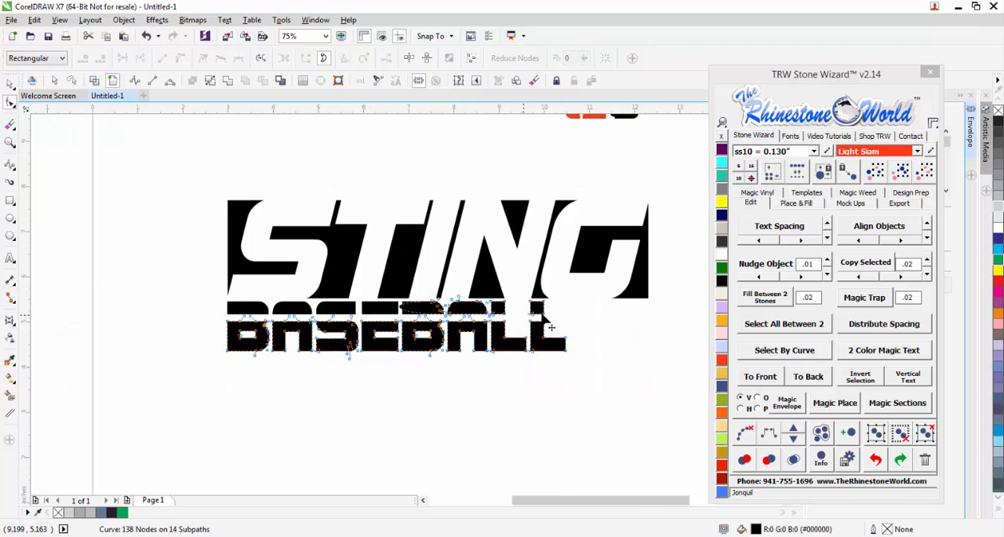
scroll(549, 322, up, 1)
drag(591, 258, 248, 317)
key(Delete)
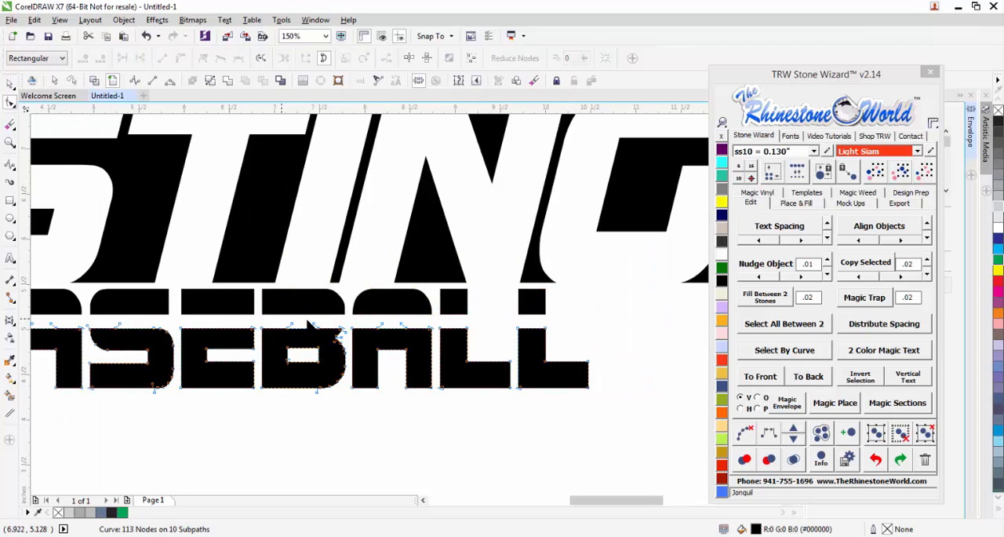
Delete the nodes of all lower letter halves from the other copy of BASEBALL, keeping only its upper halves.
click(328, 307)
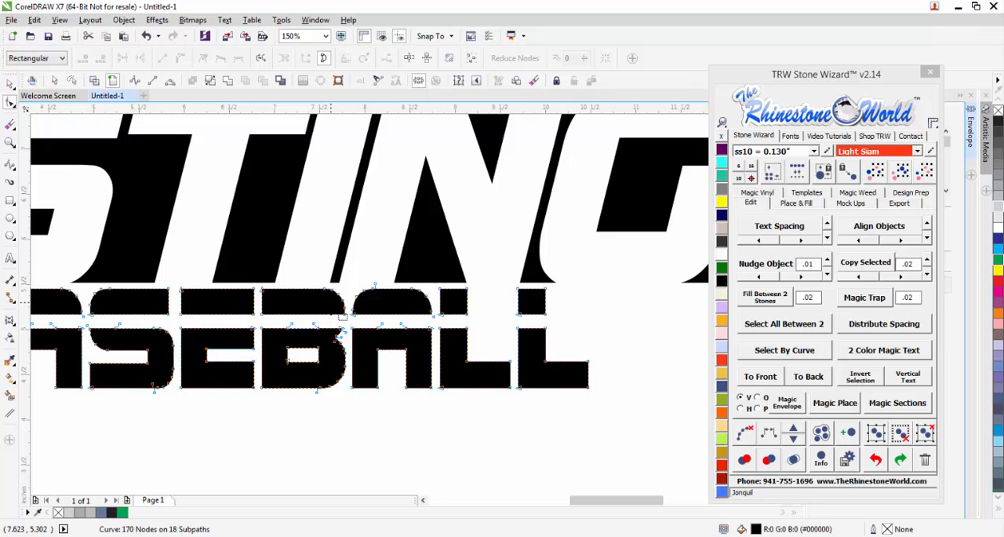
scroll(266, 318, down, 2)
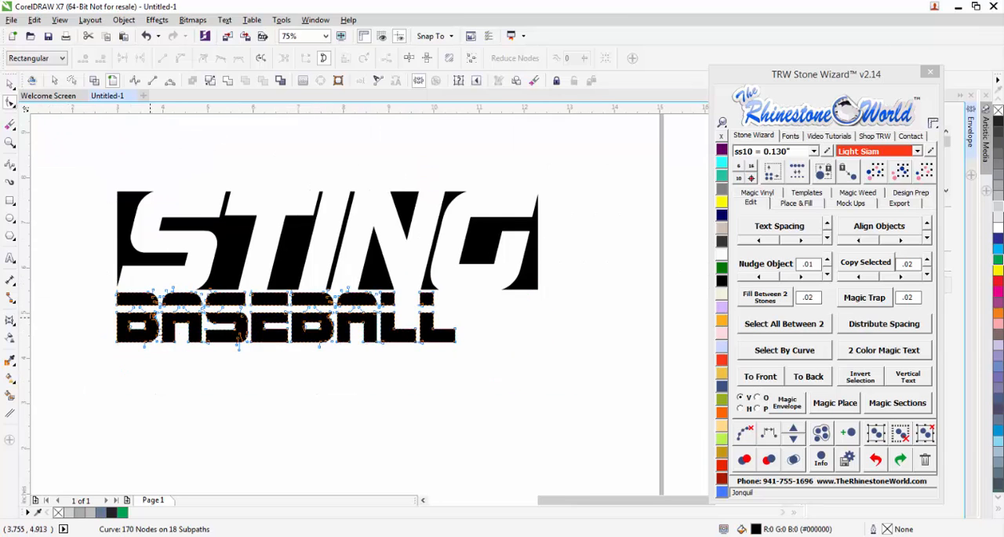
scroll(149, 318, up, 2)
drag(279, 333, 460, 298)
key(Delete)
scroll(372, 341, down, 1)
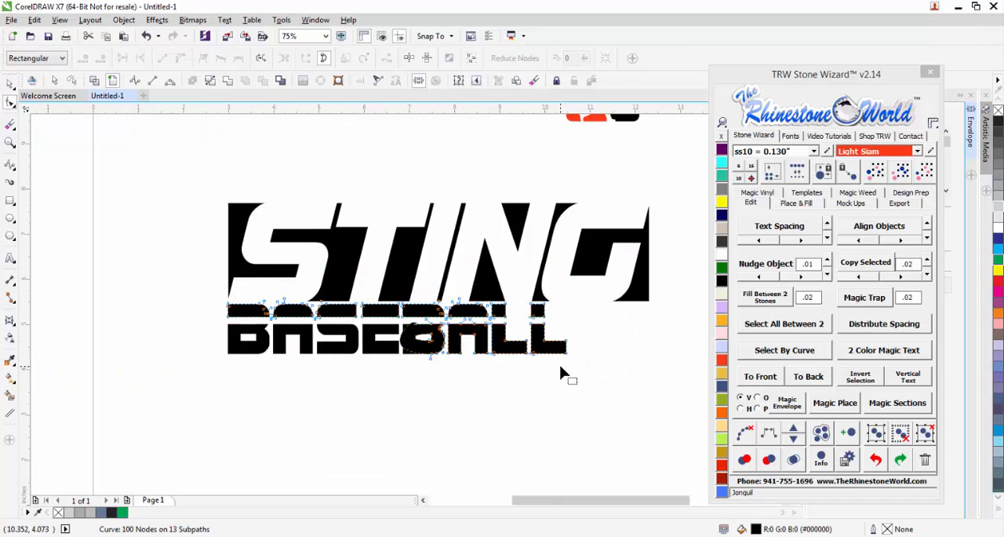
scroll(560, 367, up, 1)
drag(609, 363, 224, 273)
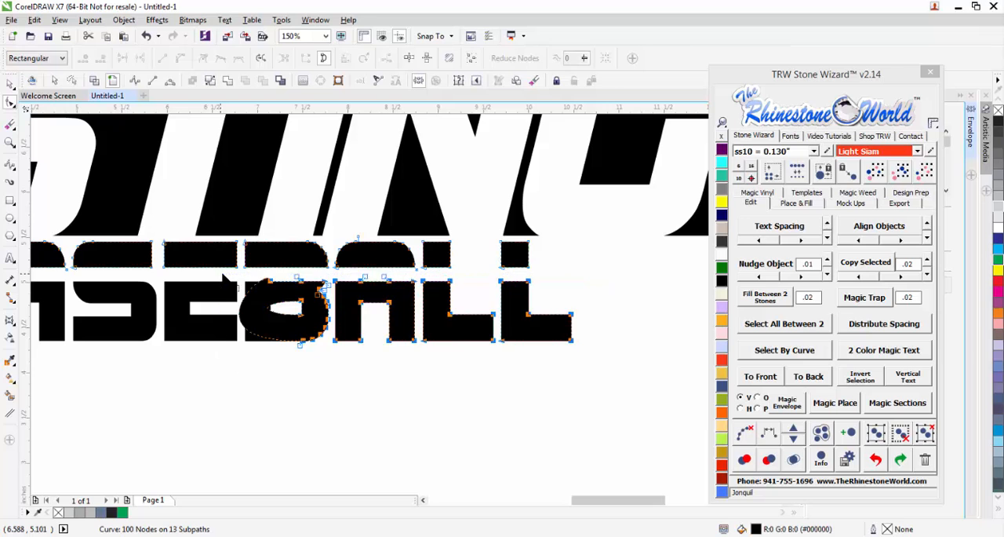
key(Delete)
click(9, 83)
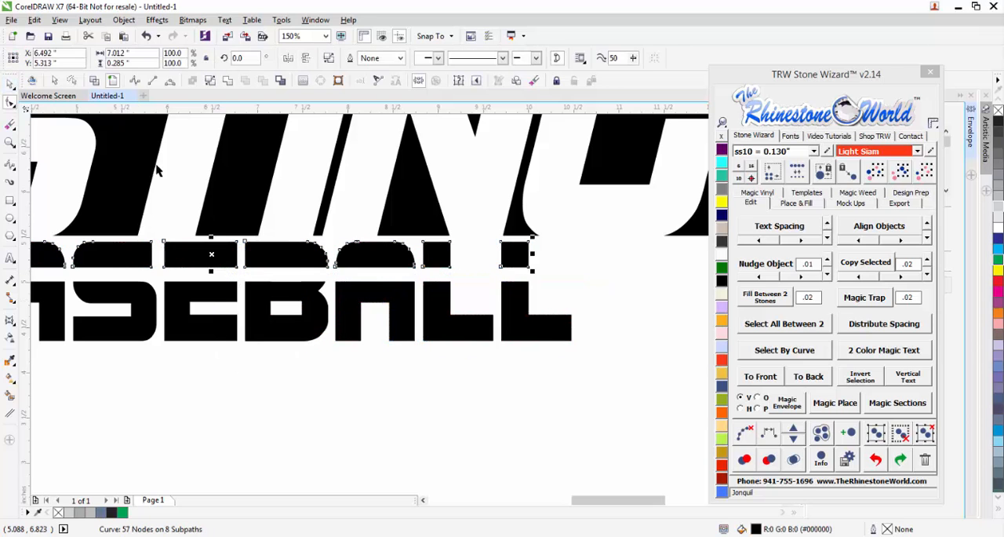
Try moving the lower BASEBALL halves down away from the upper halves, and undo the move.
click(344, 359)
scroll(345, 360, down, 1)
drag(380, 339, 389, 404)
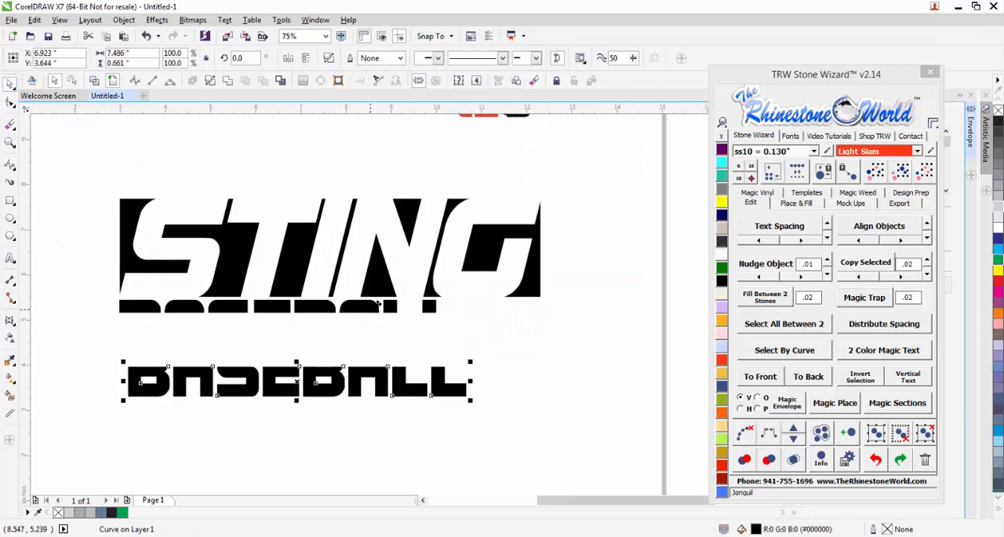
click(401, 274)
key(ctrl+z)
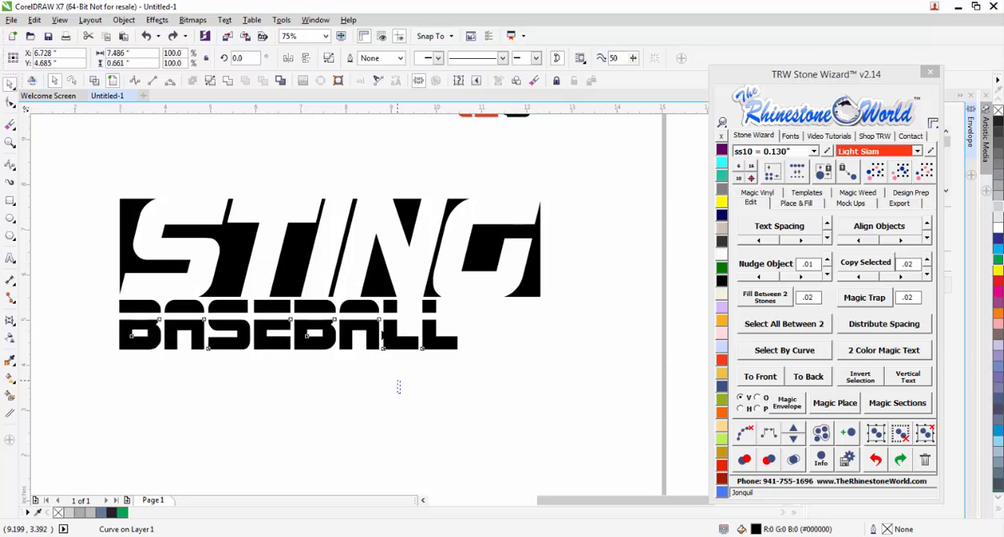
Fill the upper halves of the BASEBALL lettering with Red Siam.
click(720, 466)
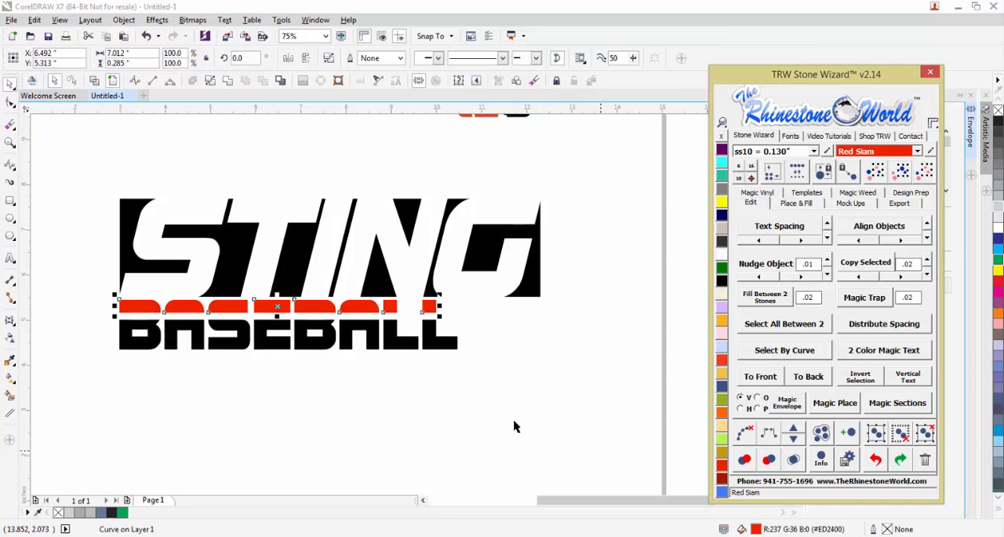
click(492, 416)
scroll(426, 400, down, 2)
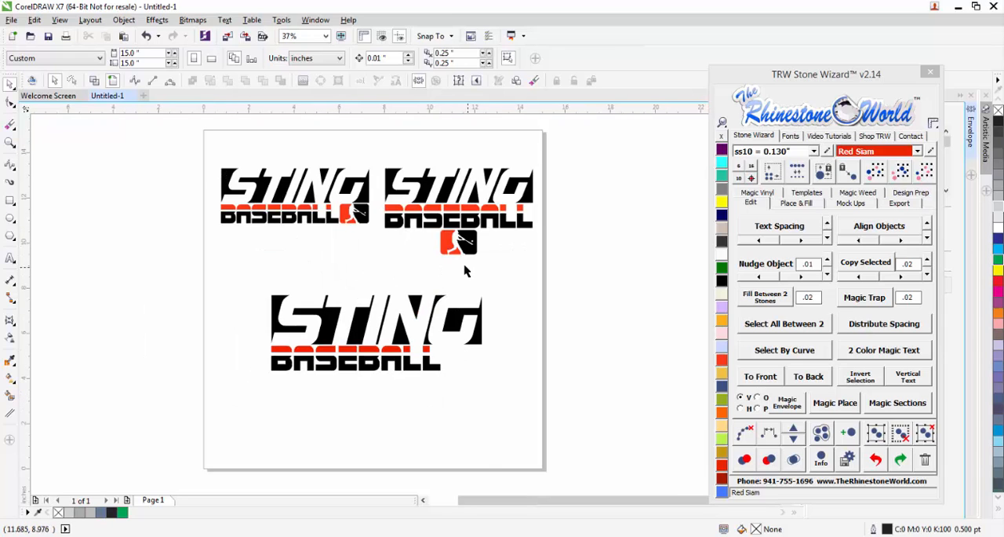
scroll(465, 263, up, 2)
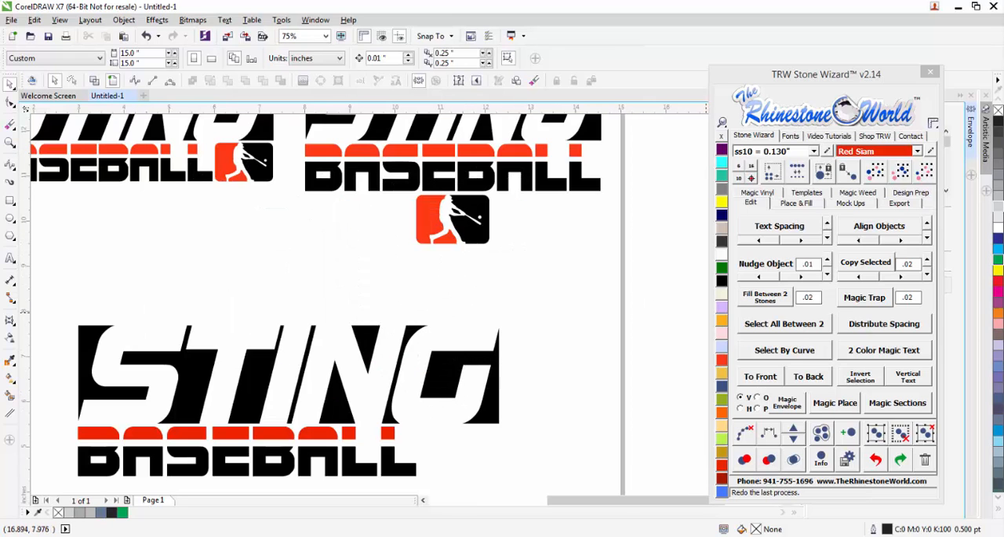
Import the batter EPS as editable with text as curves and place it left of the page.
drag(1002, 510, 555, 330)
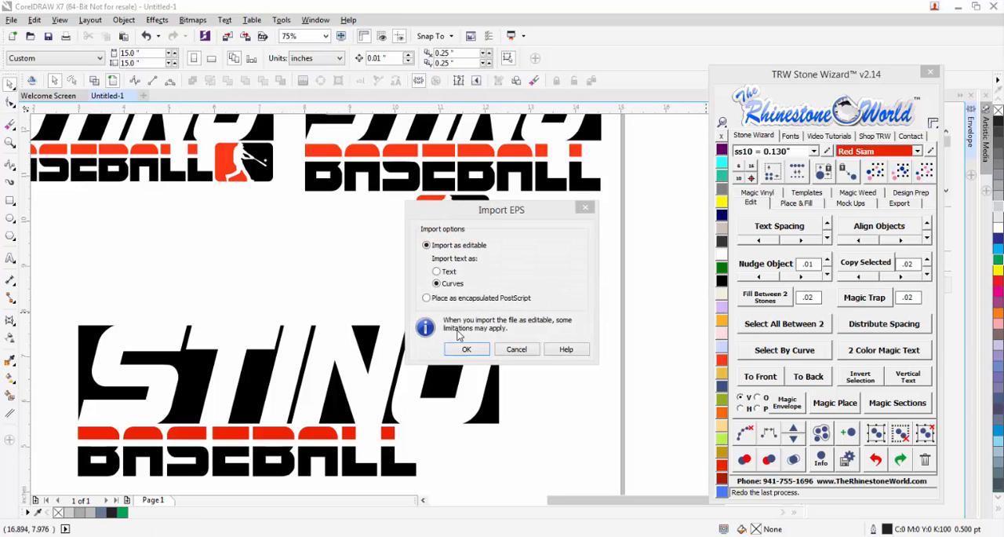
click(467, 350)
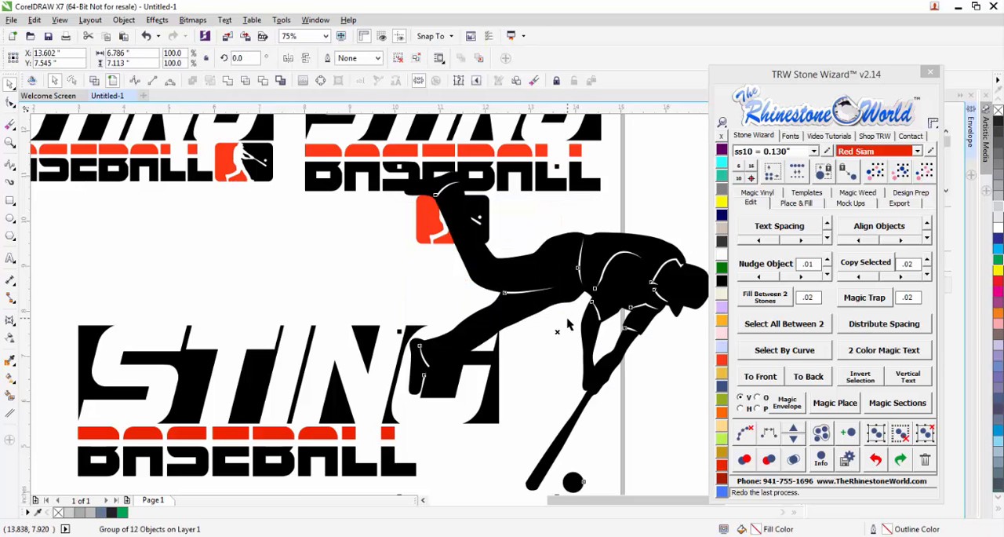
scroll(592, 296, down, 5)
scroll(597, 276, up, 2)
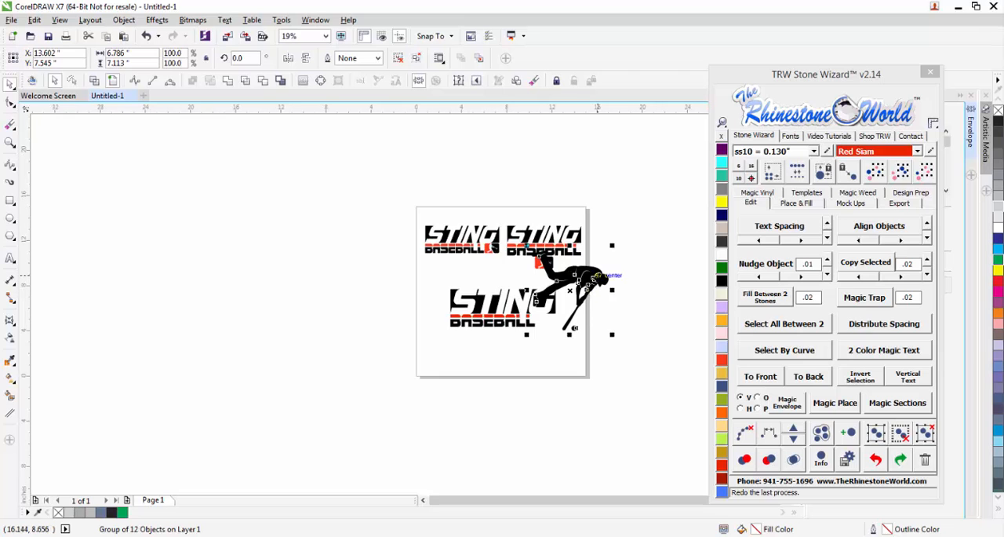
drag(598, 276, 411, 277)
scroll(413, 276, up, 2)
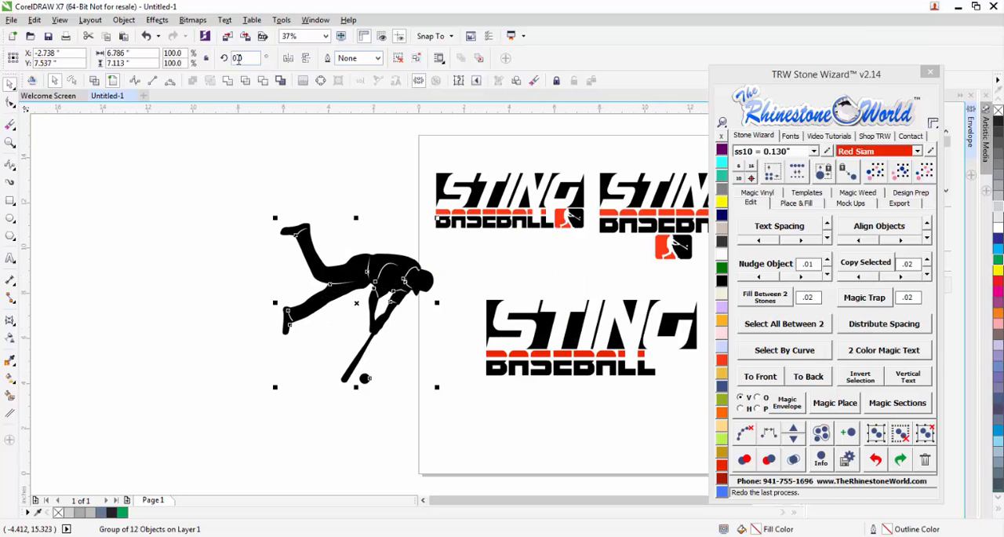
Rotate the batter artwork 90 degrees and ungroup all of its objects.
text(90)
key(Return)
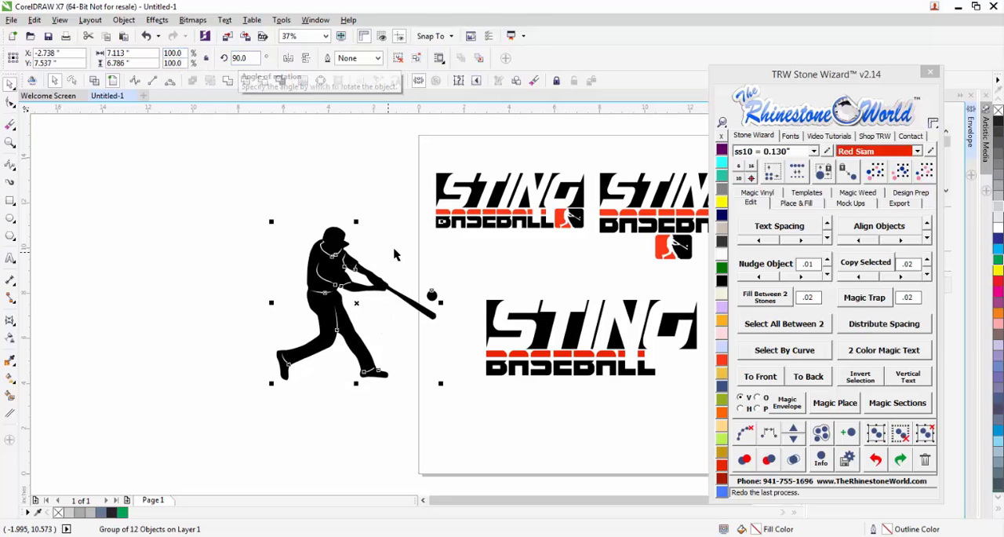
click(926, 433)
click(458, 438)
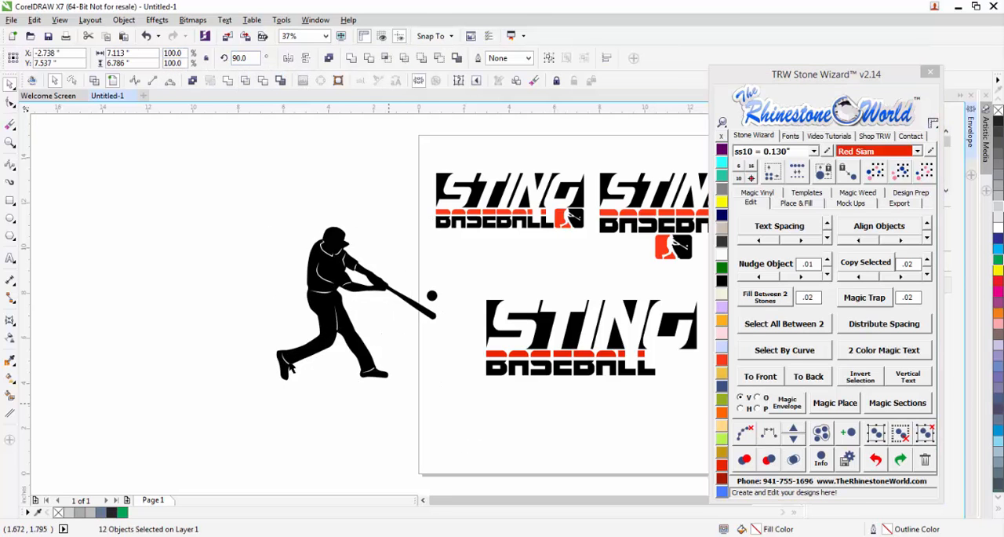
Delete the white detail lines inside the batter, keeping only the solid silhouette and the ball.
scroll(335, 276, up, 1)
scroll(332, 301, up, 1)
scroll(331, 301, down, 1)
drag(261, 176, 401, 350)
drag(207, 320, 451, 501)
key(Delete)
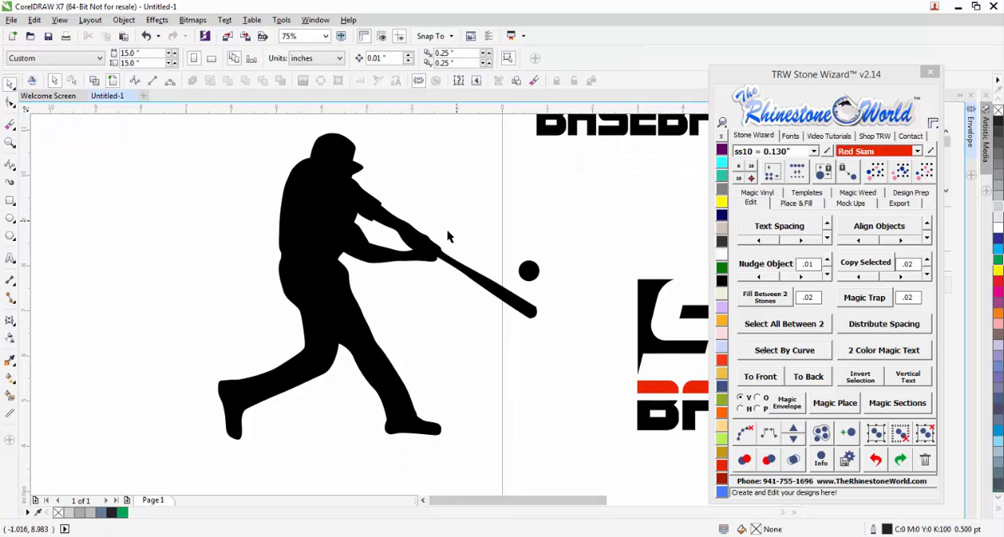
Group the batter silhouette with the ball and shrink the group to about 2.82 inches wide, left of the page.
scroll(447, 233, down, 1)
drag(302, 175, 516, 360)
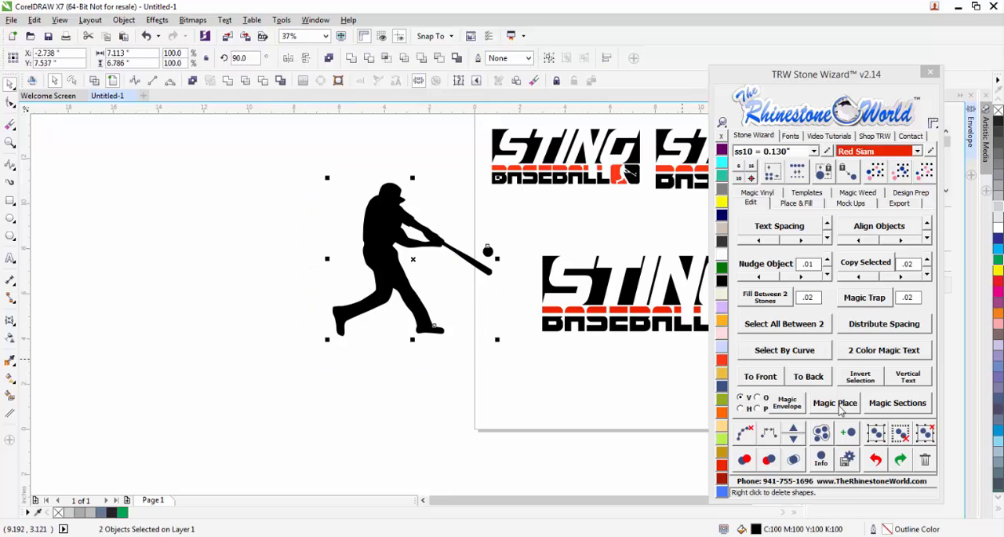
click(879, 434)
drag(328, 179, 430, 269)
drag(459, 296, 360, 289)
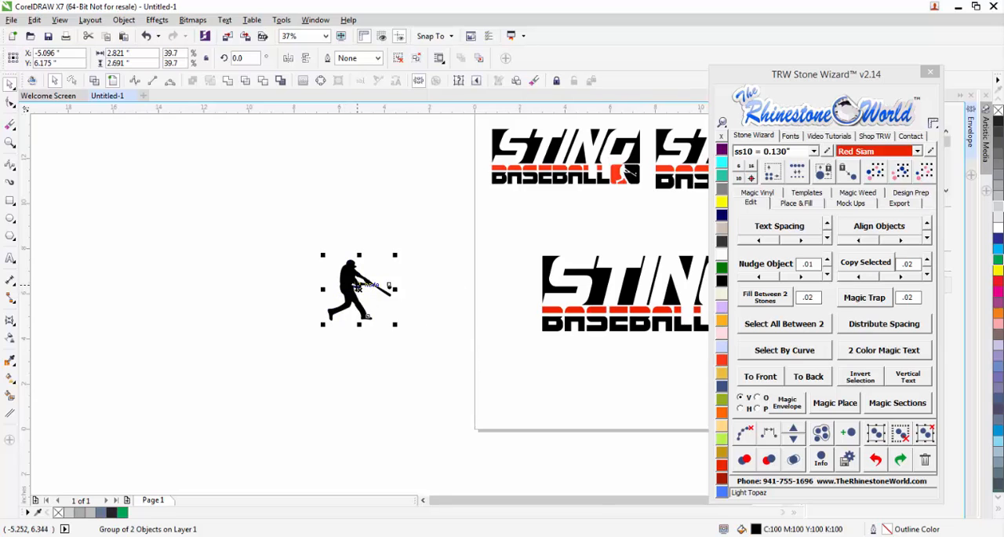
Draw a rectangle around the batter and ball and extend its left side to make it about 4.14 by 2.64 inches.
scroll(355, 268, up, 1)
click(34, 215)
click(10, 200)
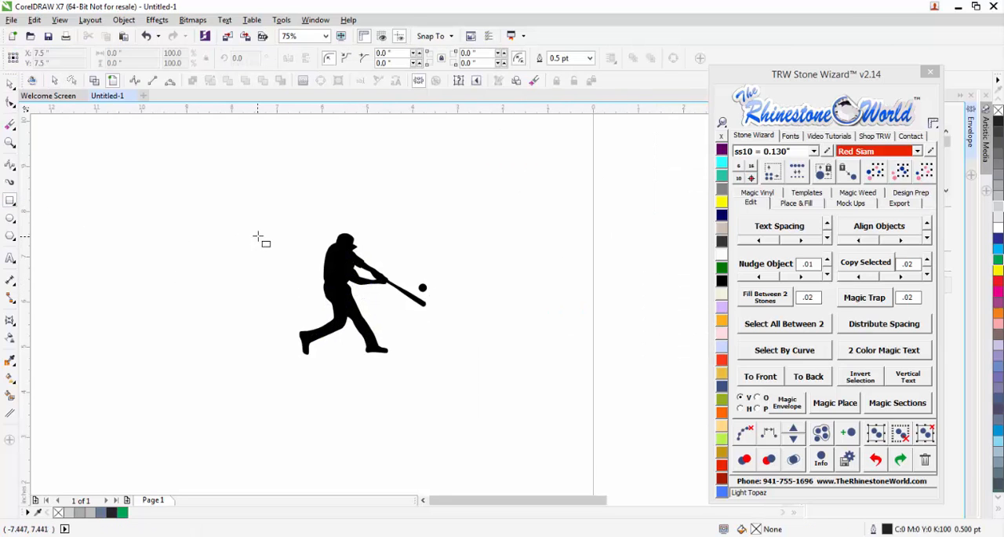
drag(276, 233, 449, 354)
scroll(297, 306, up, 2)
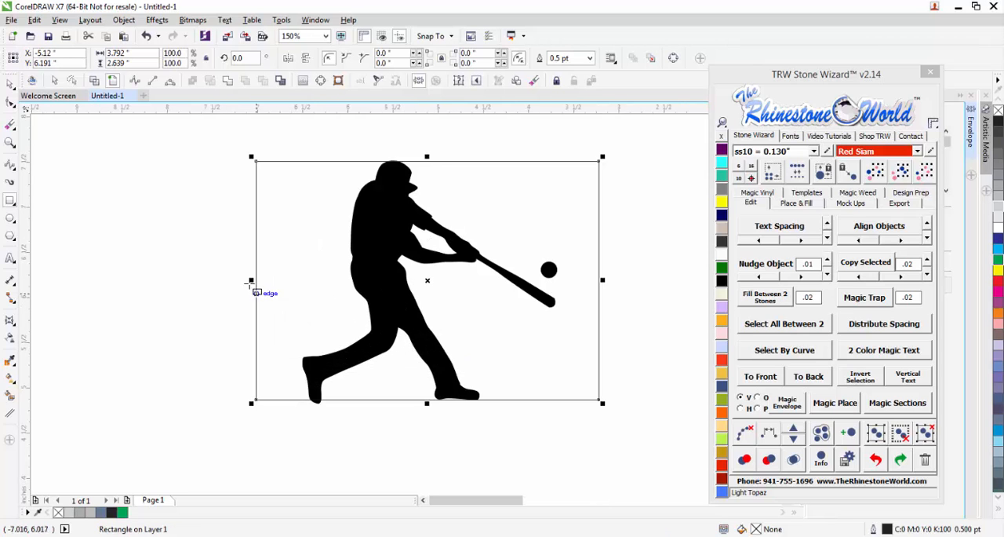
drag(250, 280, 220, 281)
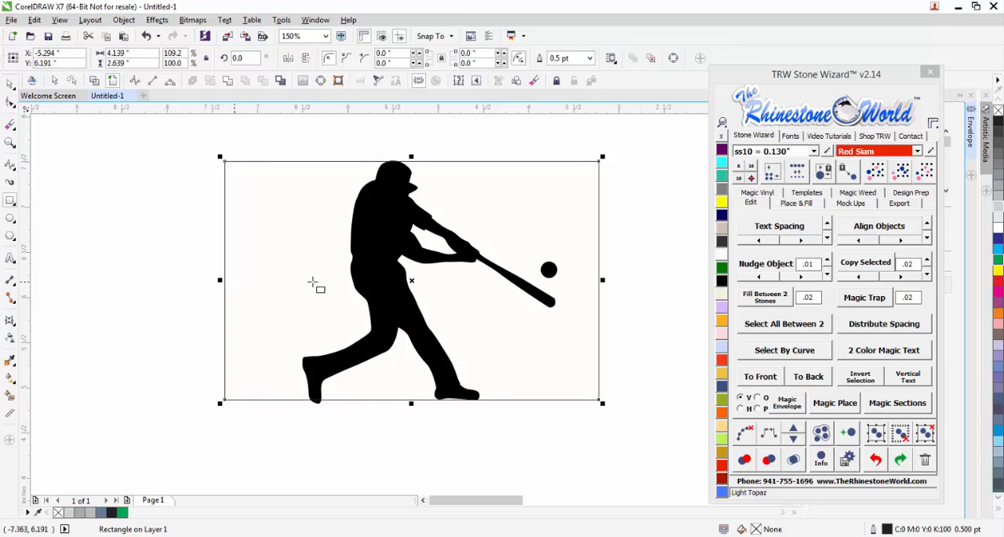
scroll(316, 280, down, 2)
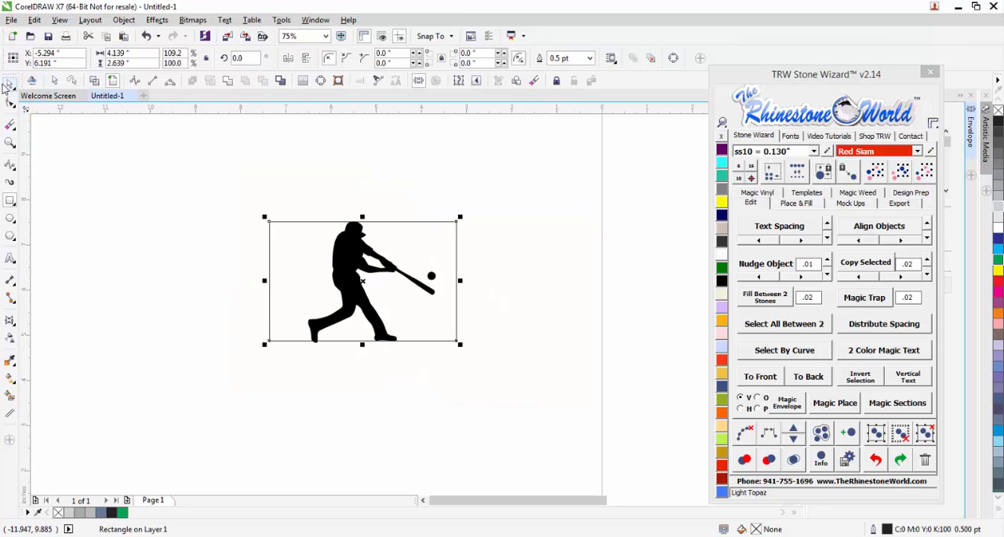
Move the rectangle slightly right around the batter, to a horizontal position of about -5.18 inches.
click(140, 221)
scroll(367, 236, up, 2)
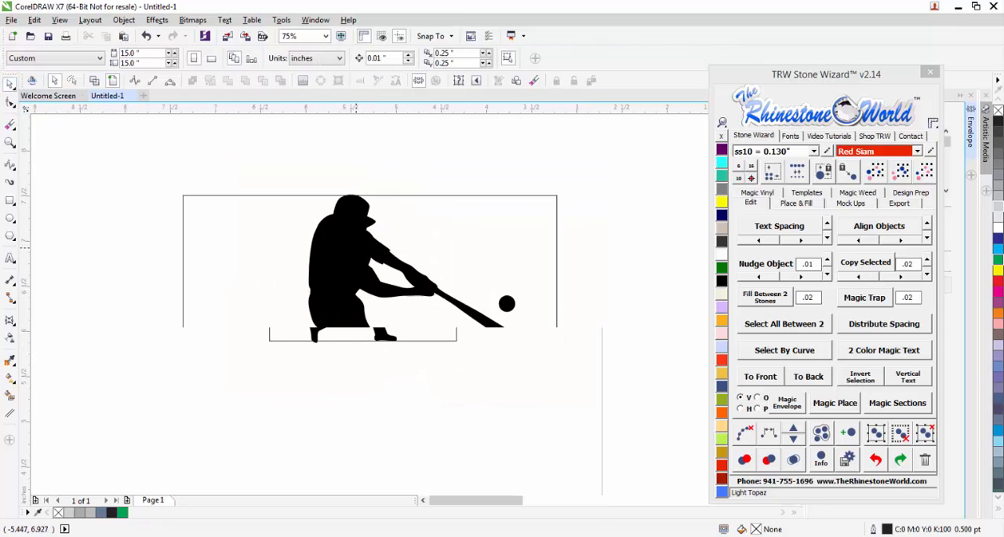
click(486, 249)
mouse_move(486, 248)
mouse_down()
mouse_move(526, 256)
mouse_move(481, 255)
mouse_up()
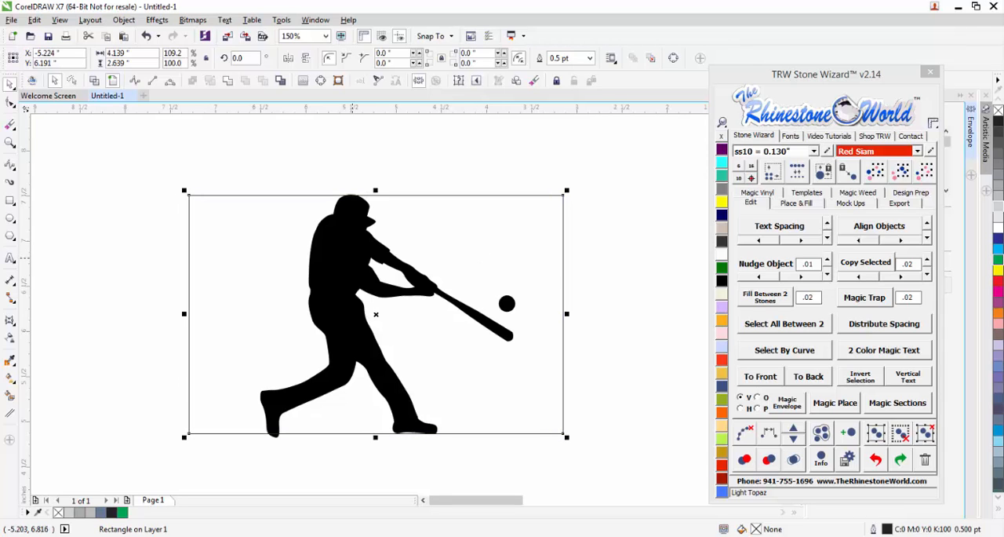
scroll(459, 253, down, 1)
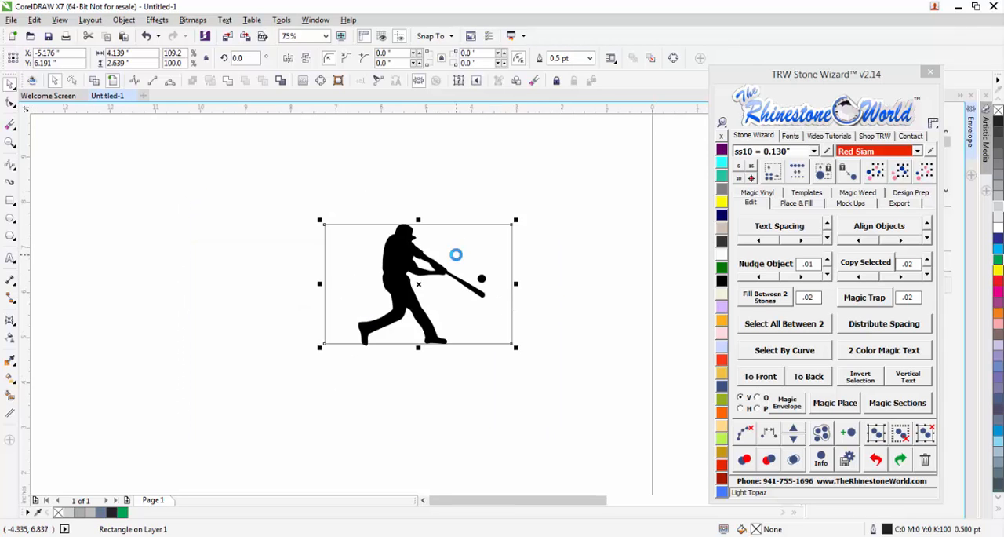
Stretch the rectangle's upper edge to the crown of the batter's cap, making it about 2.644 inches high.
scroll(416, 197, up, 5)
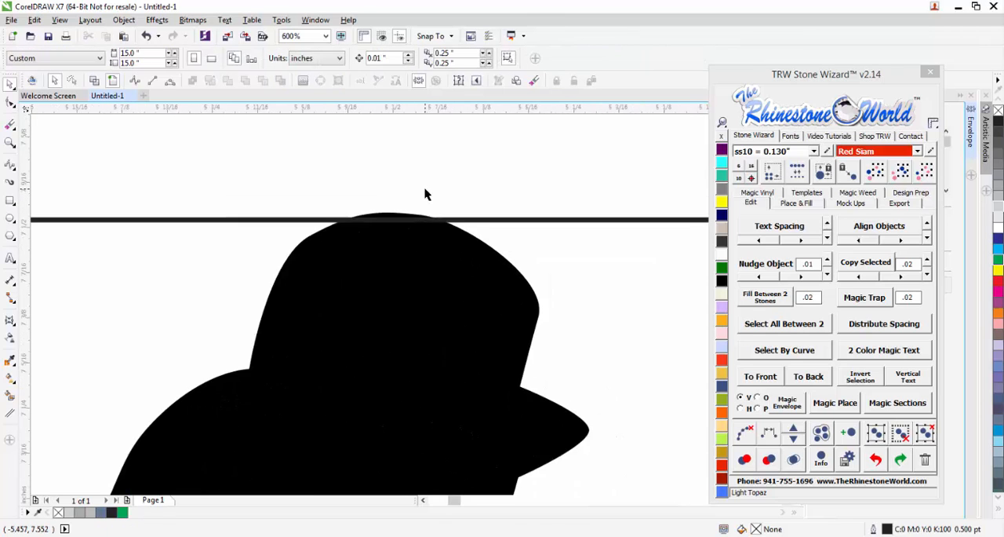
click(448, 250)
scroll(476, 251, down, 1)
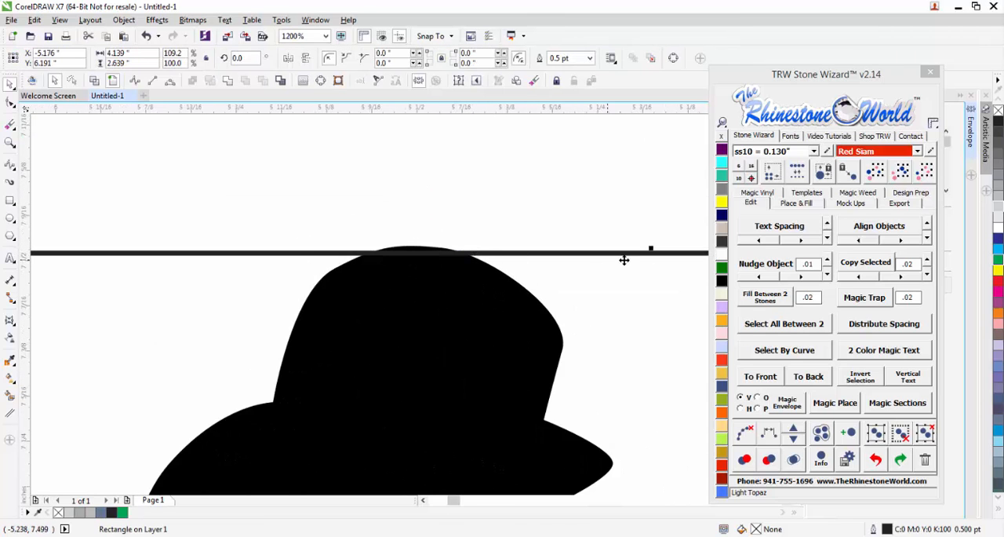
scroll(658, 255, up, 1)
drag(645, 246, 646, 239)
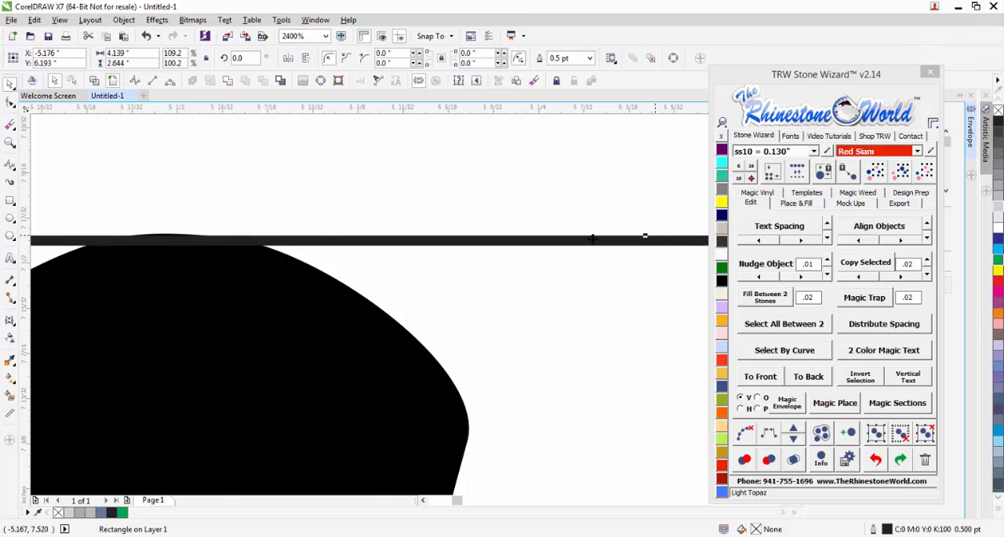
scroll(492, 210, down, 4)
Send the rectangle to the back, behind the batter silhouette.
scroll(517, 489, up, 2)
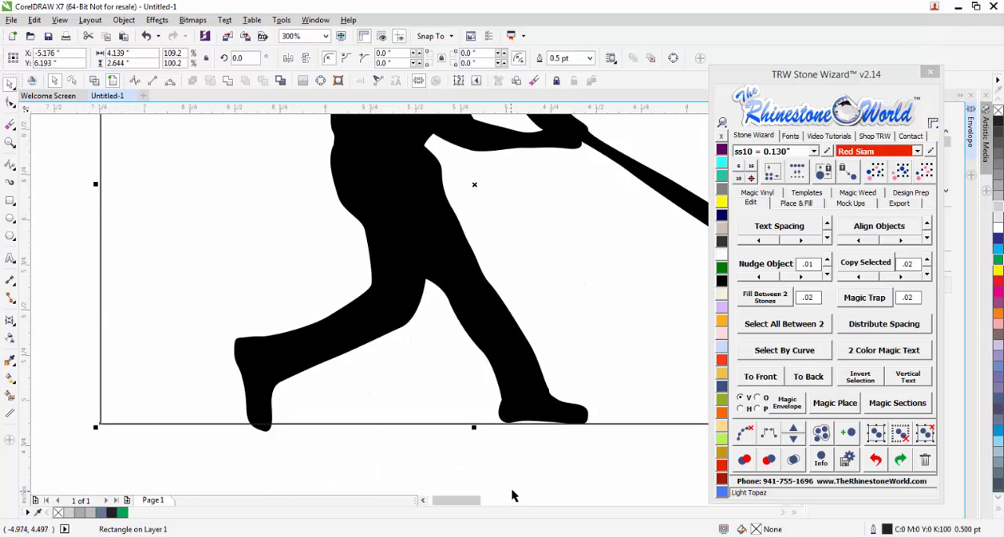
scroll(407, 368, down, 1)
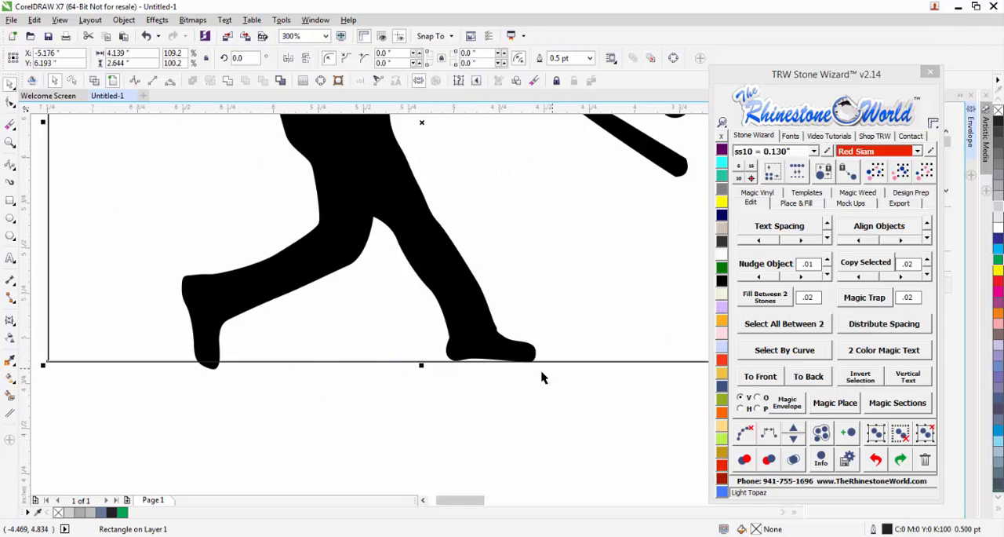
scroll(542, 378, up, 1)
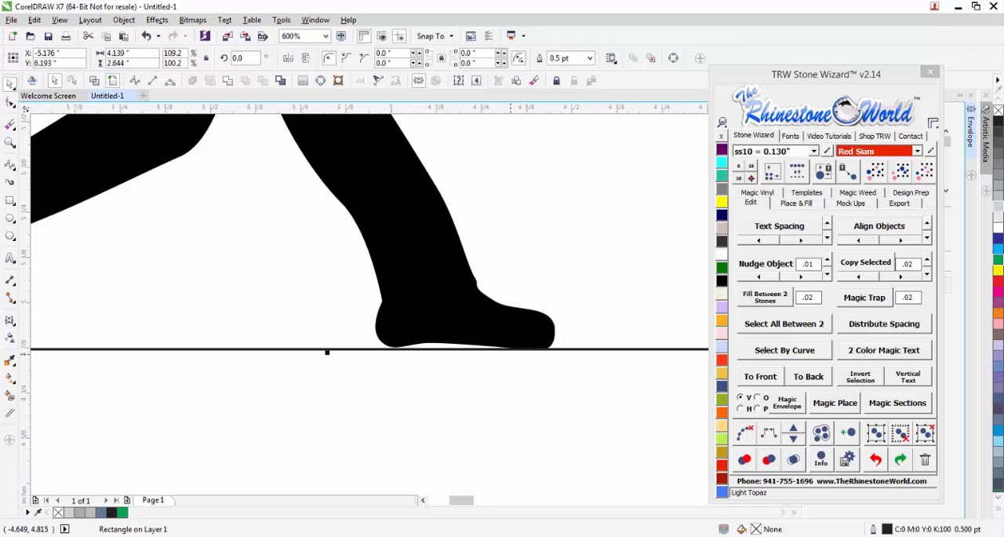
click(798, 378)
click(542, 376)
double_click(532, 331)
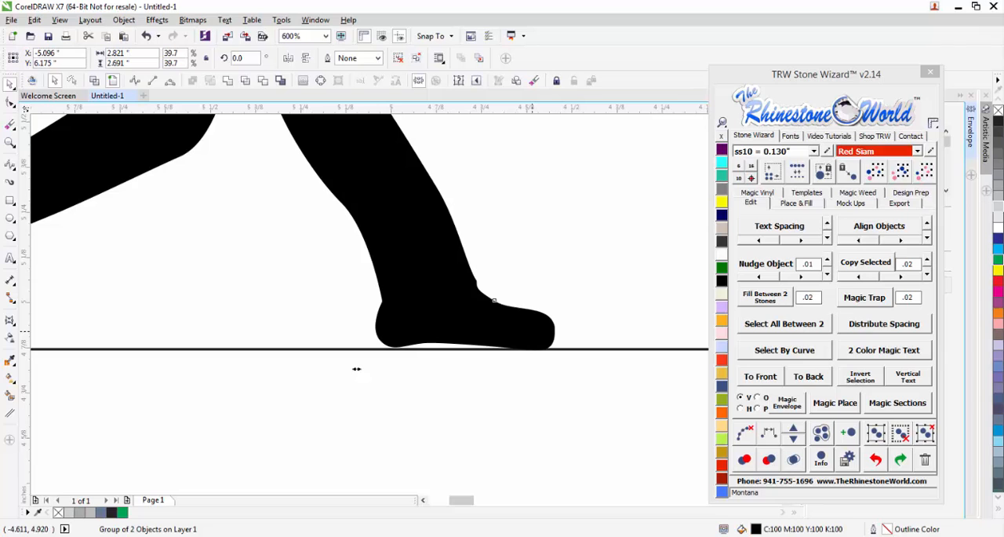
scroll(486, 352, down, 2)
scroll(318, 394, up, 2)
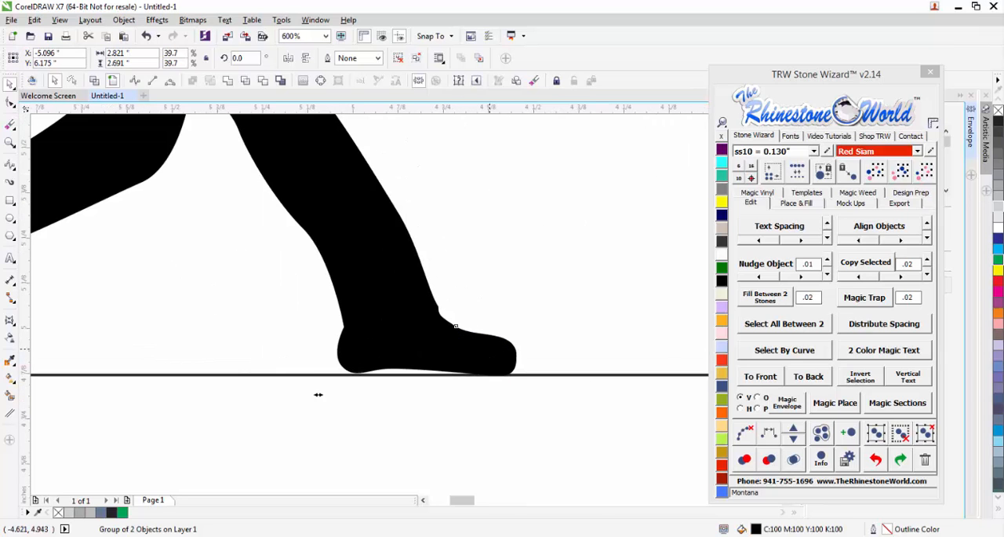
click(10, 102)
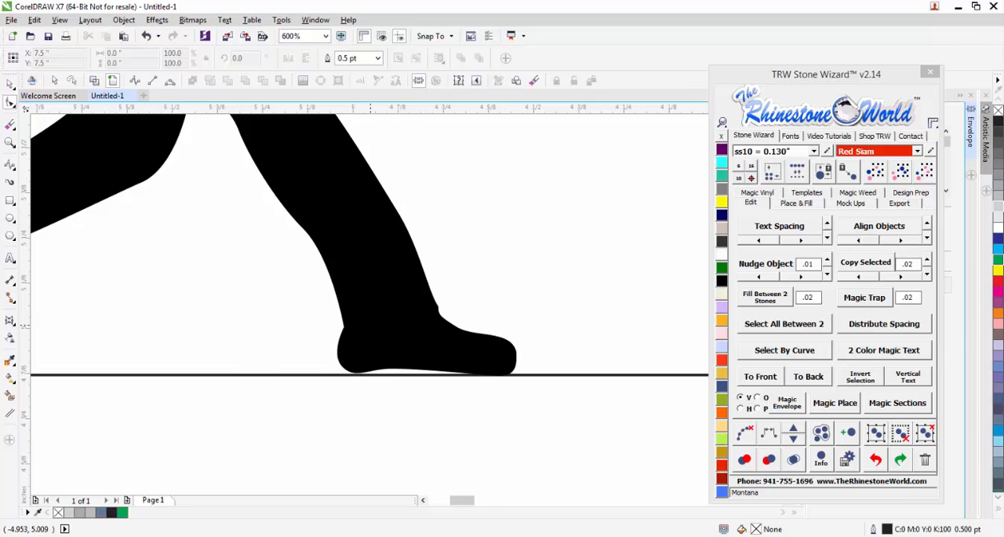
scroll(375, 331, down, 2)
click(10, 83)
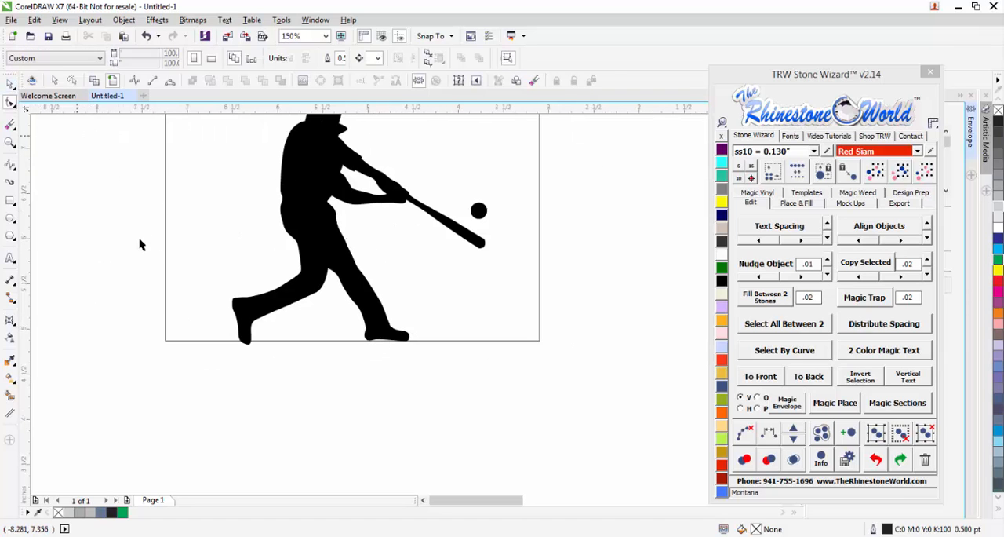
mouse_move(207, 240)
mouse_down()
mouse_move(167, 315)
mouse_move(223, 320)
mouse_up()
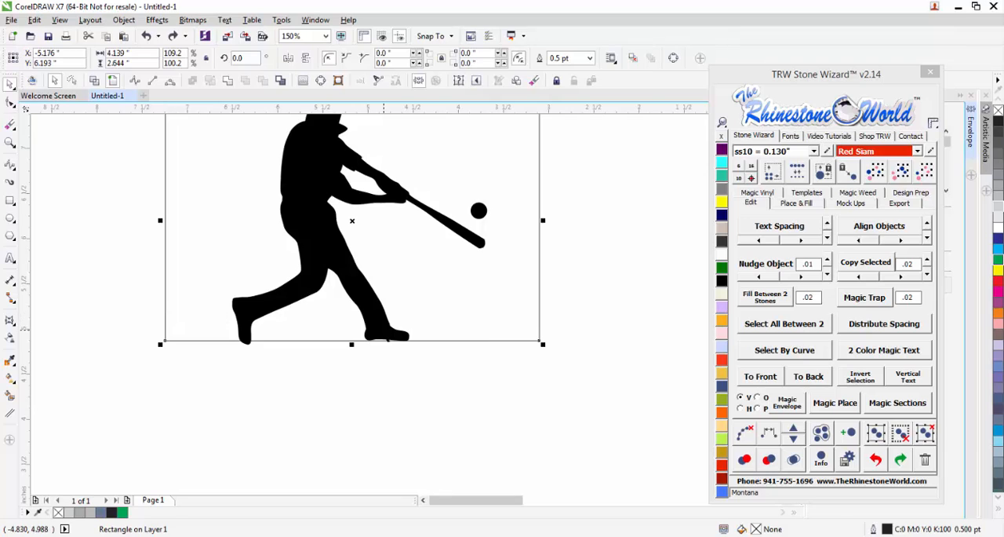
Ungroup the batter and ball and merge them into a single curve.
click(393, 329)
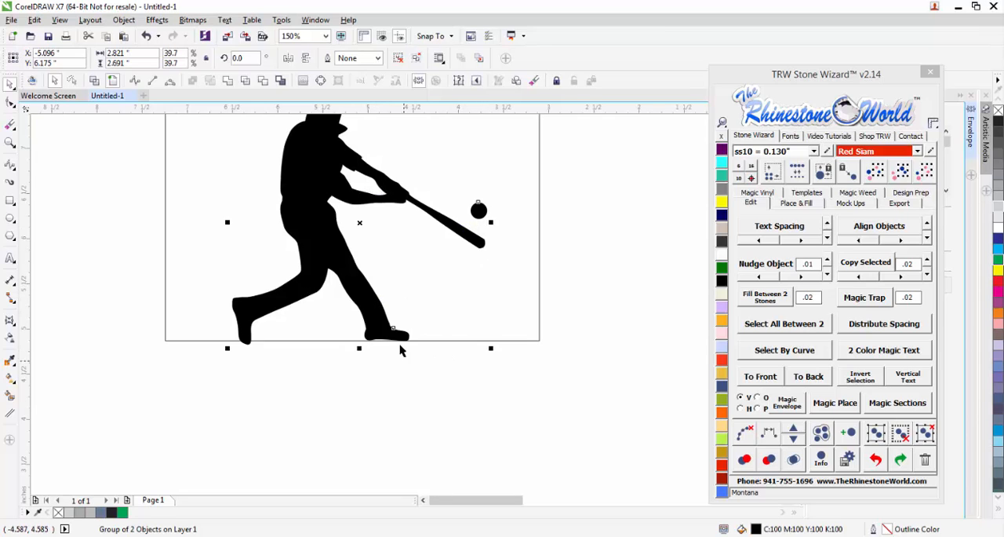
click(926, 433)
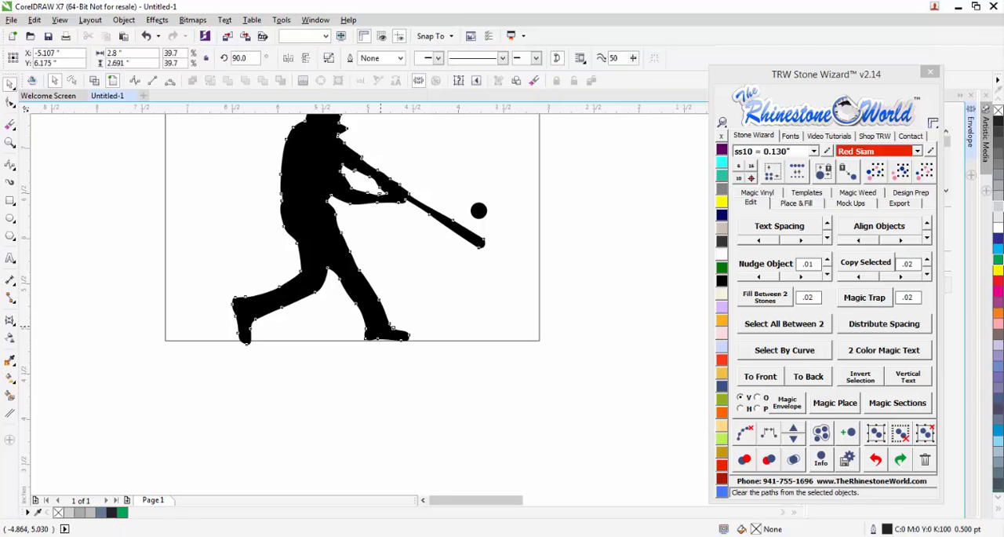
double_click(381, 327)
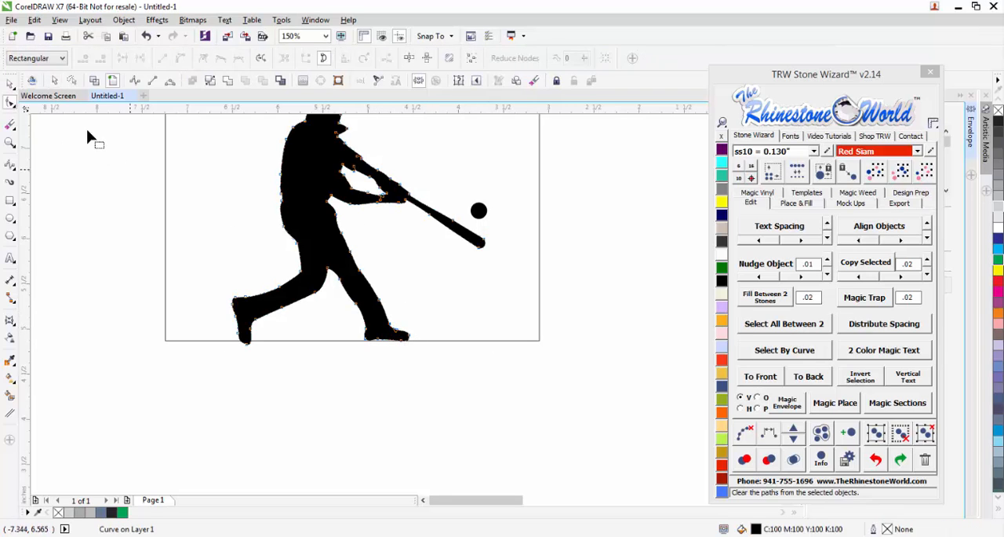
click(9, 83)
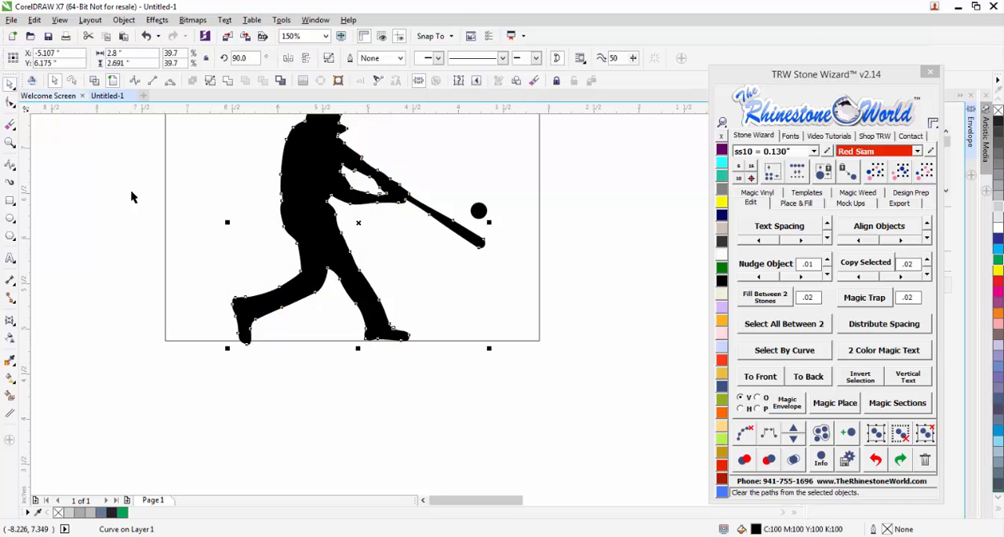
click(213, 240)
click(287, 242)
key(ctrl+k)
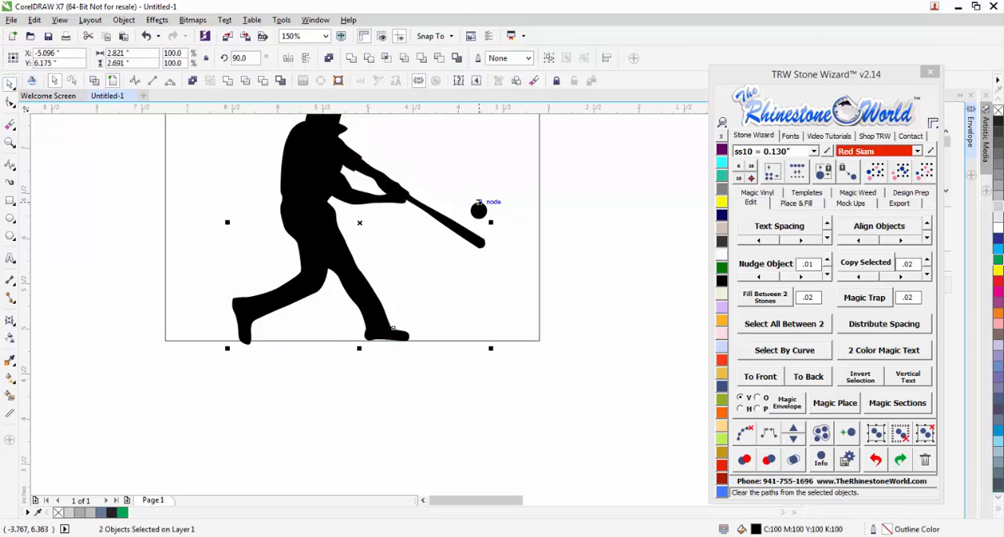
click(229, 82)
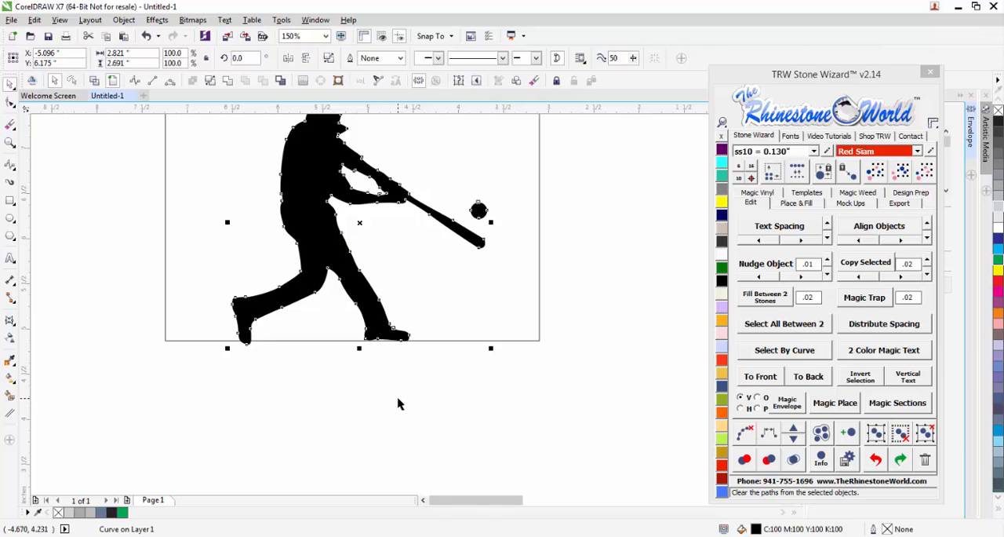
Shift the nodes of the batter's front lower leg and foot slightly down so the sole overlaps the rectangle's lower edge.
click(411, 319)
scroll(386, 337, up, 1)
double_click(390, 338)
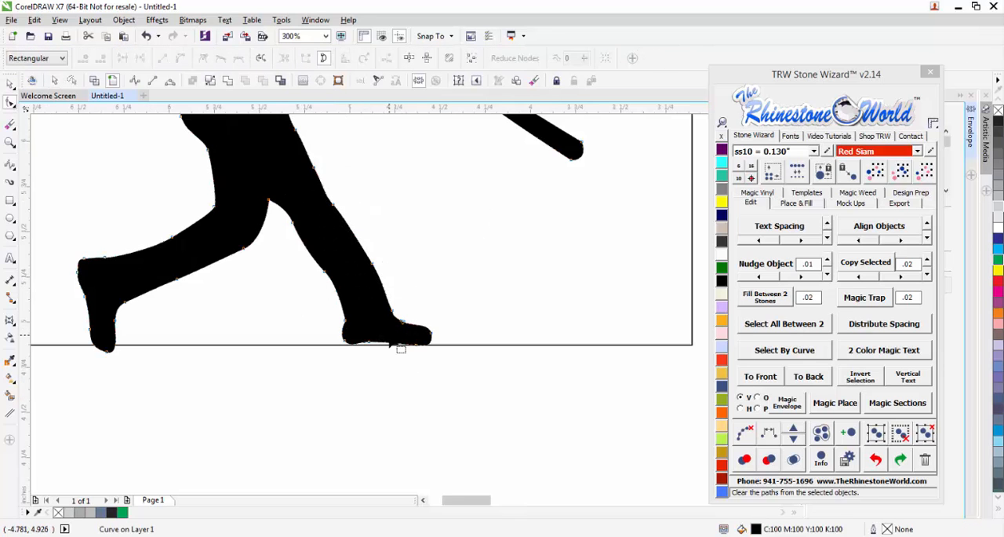
scroll(406, 341, up, 1)
drag(514, 405, 236, 197)
drag(346, 200, 344, 206)
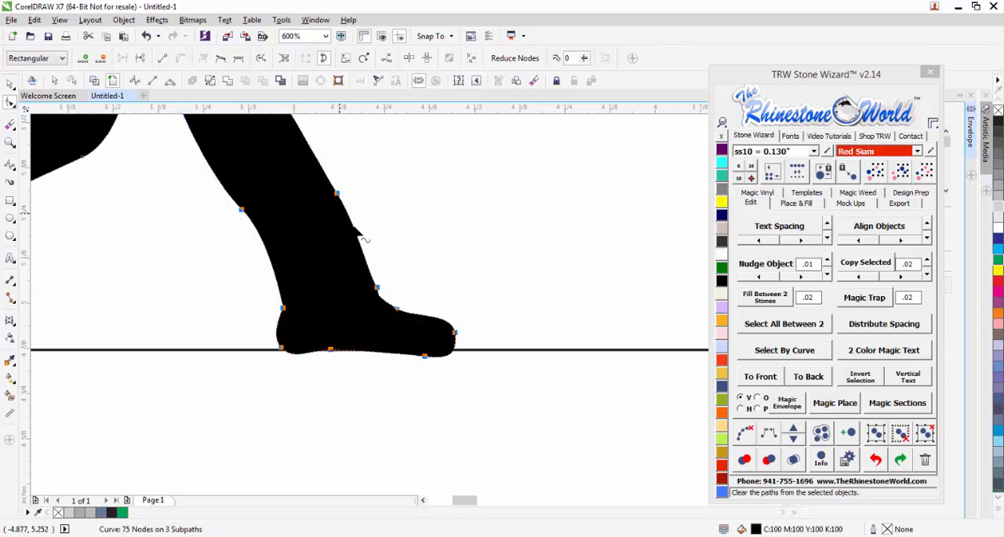
scroll(345, 343, up, 3)
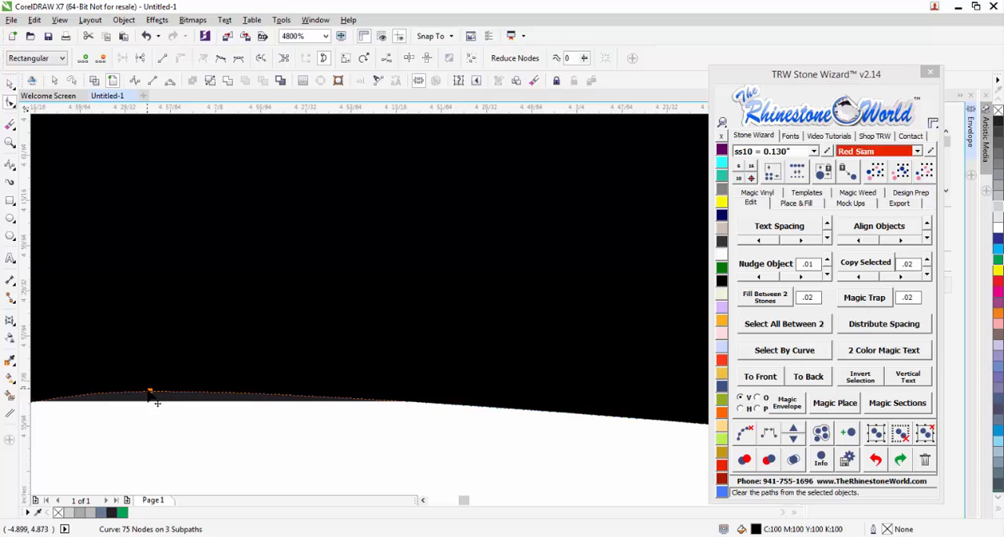
scroll(153, 403, down, 3)
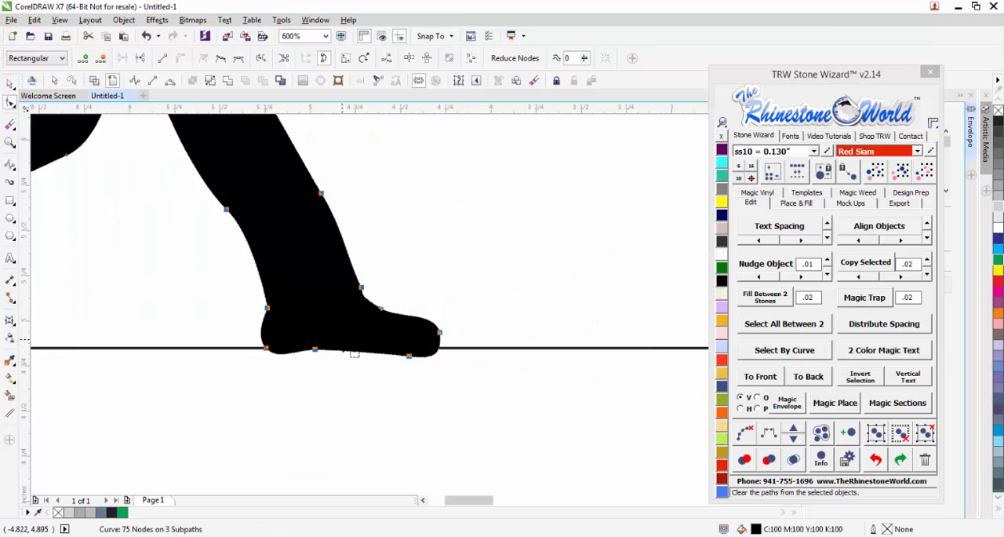
scroll(343, 343, down, 2)
click(7, 86)
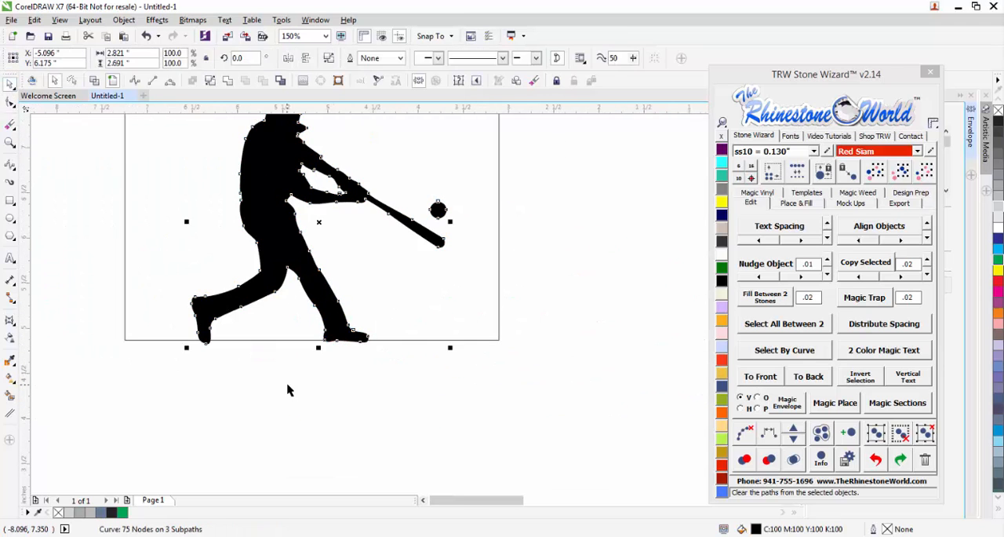
click(334, 343)
scroll(346, 303, down, 1)
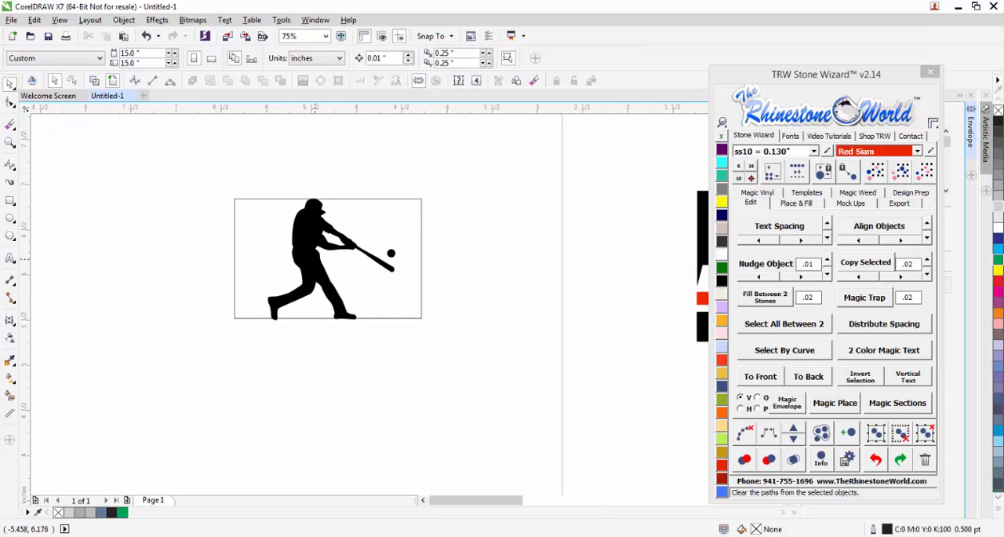
scroll(315, 260, up, 1)
click(467, 255)
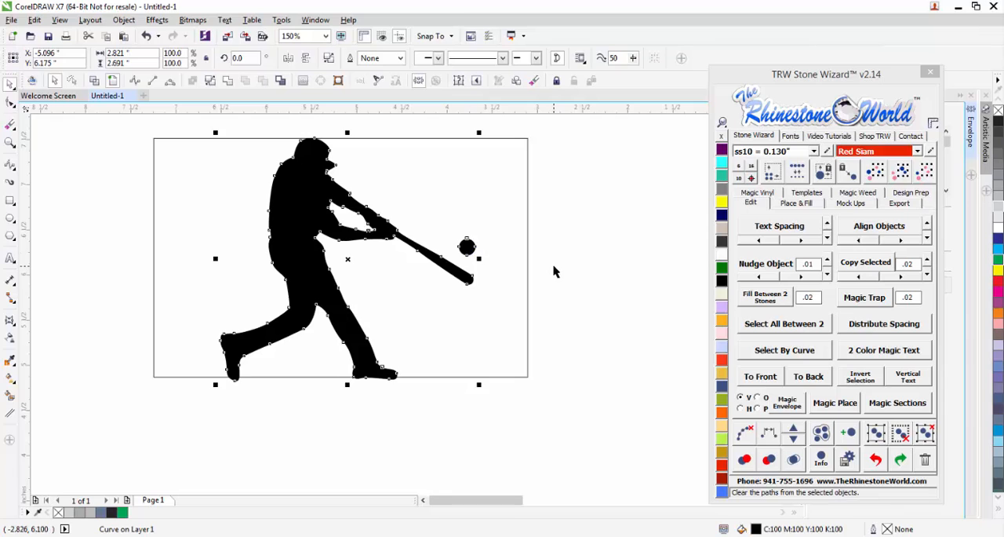
click(554, 271)
Round all four corners of the rectangle around the batter to a radius of about 0.435 inches.
scroll(381, 278, down, 1)
click(414, 231)
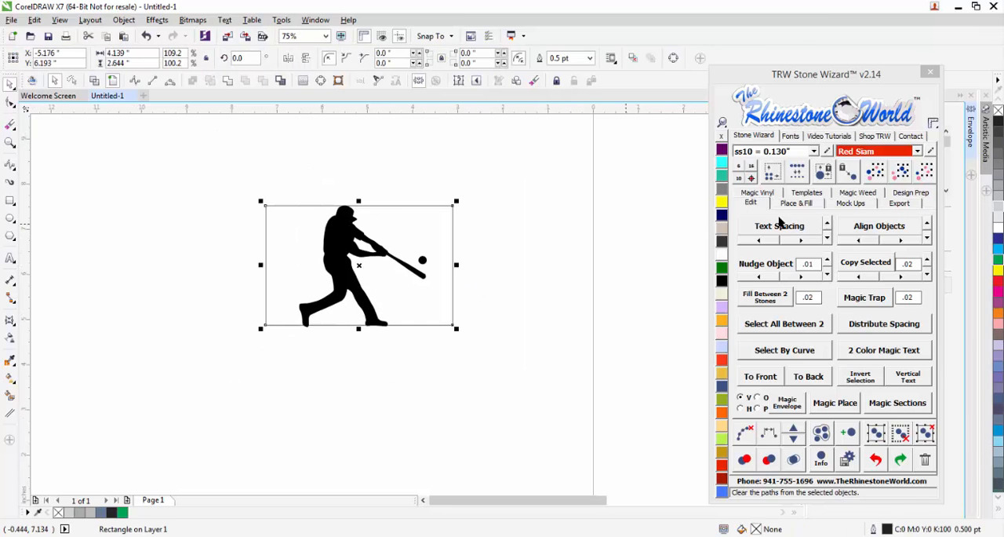
click(781, 227)
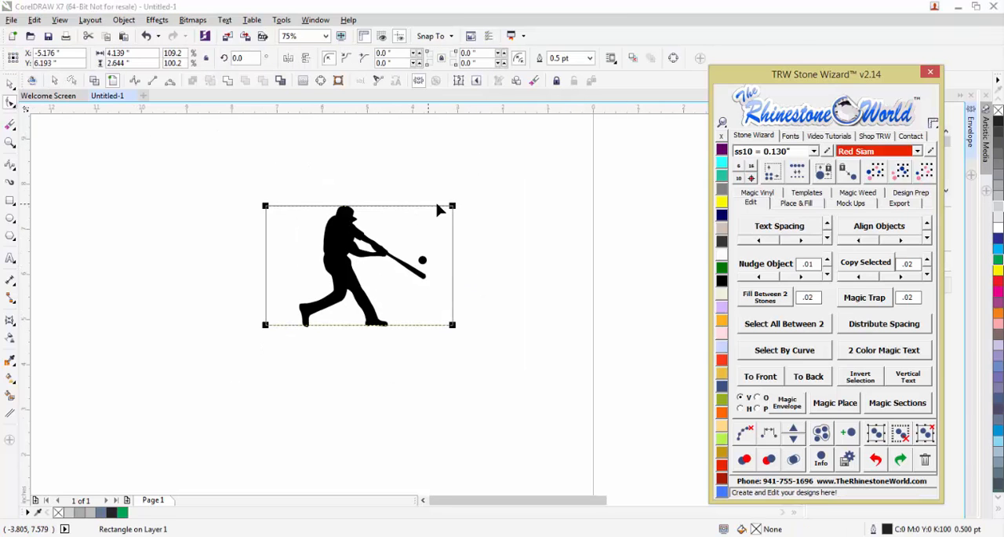
drag(453, 209, 436, 229)
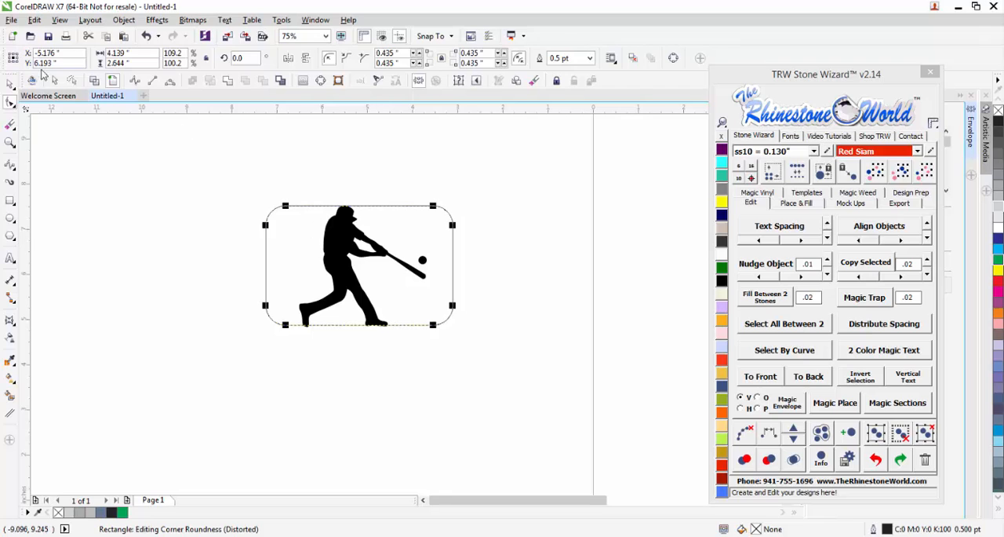
click(11, 85)
click(222, 231)
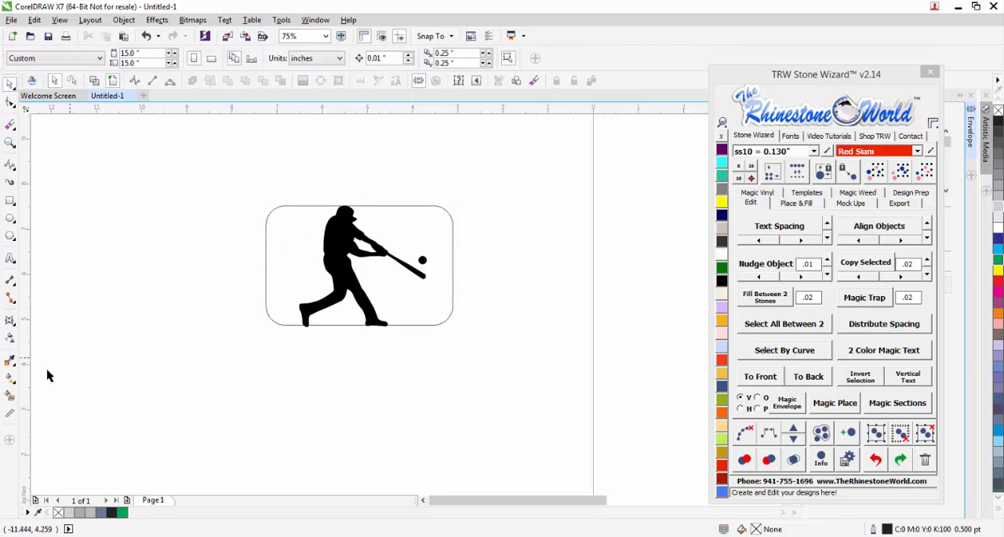
Use Smart Fill to fill the areas behind the batter and between his legs with green.
click(11, 396)
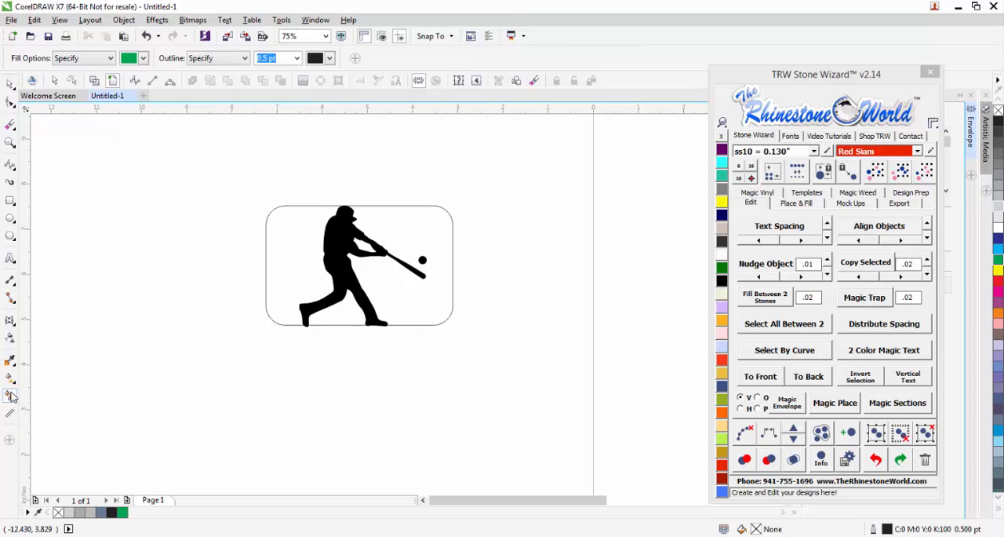
click(282, 267)
click(336, 318)
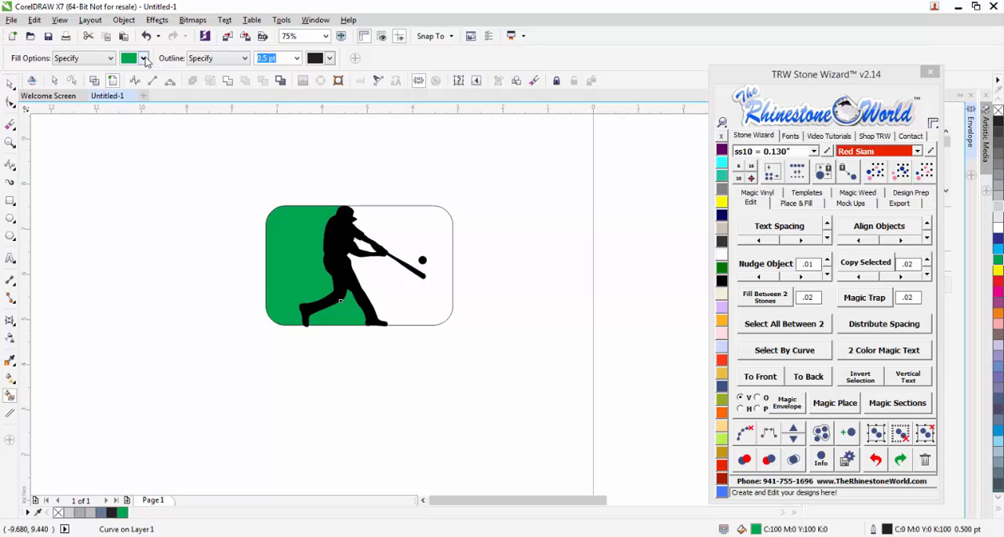
Change the Smart Fill colour to light blue and fill the area in front of the batter around the bat and ball.
click(144, 58)
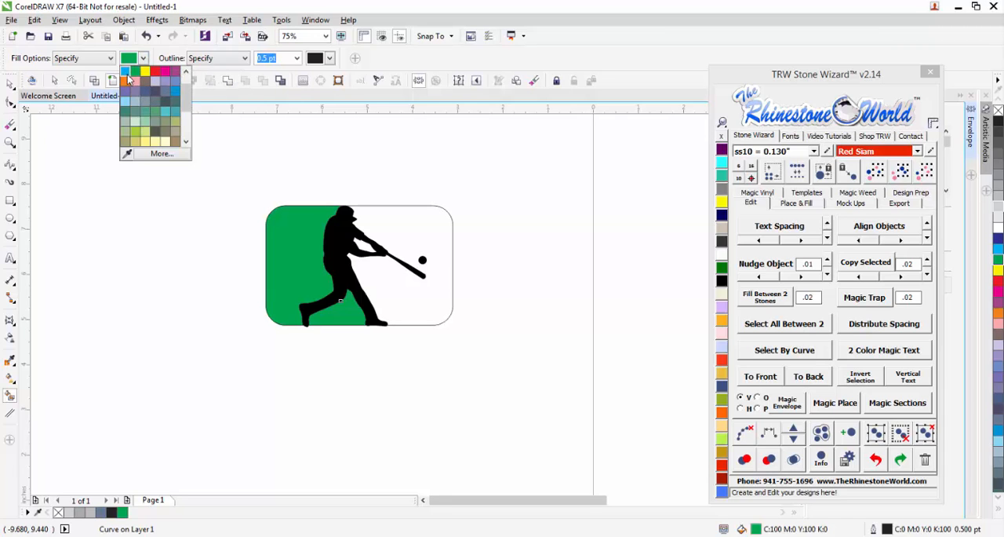
click(126, 71)
click(384, 224)
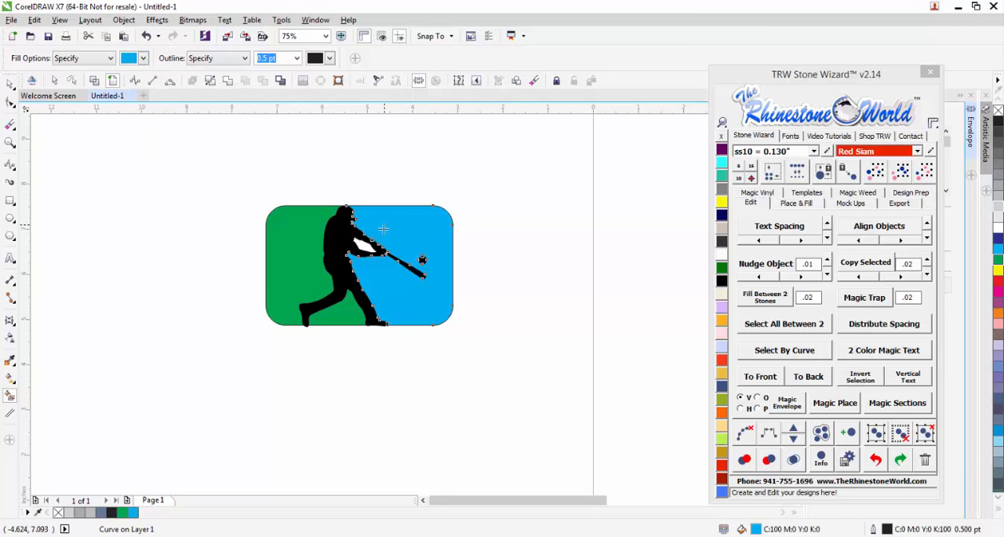
click(9, 83)
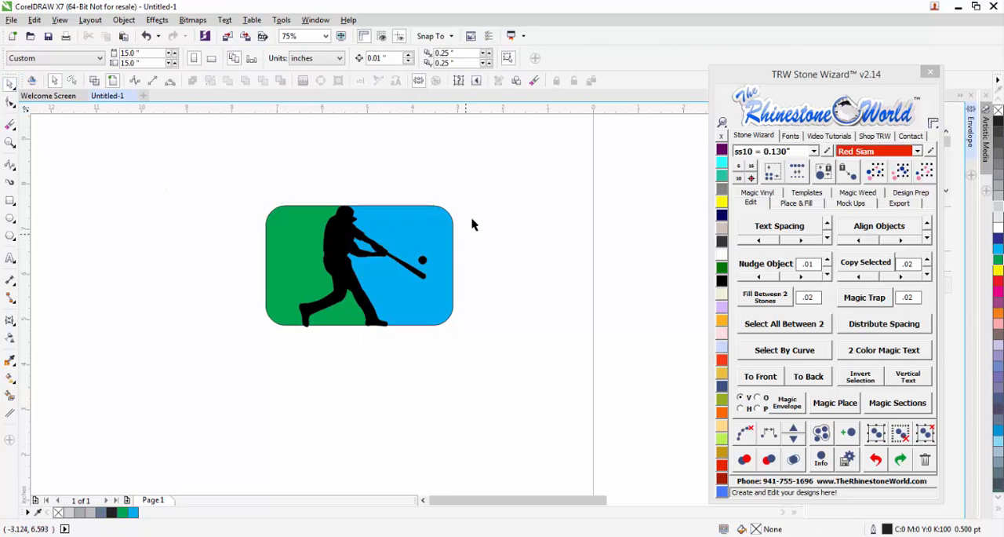
Select all the emblem's objects and remove their outlines.
drag(495, 157, 249, 350)
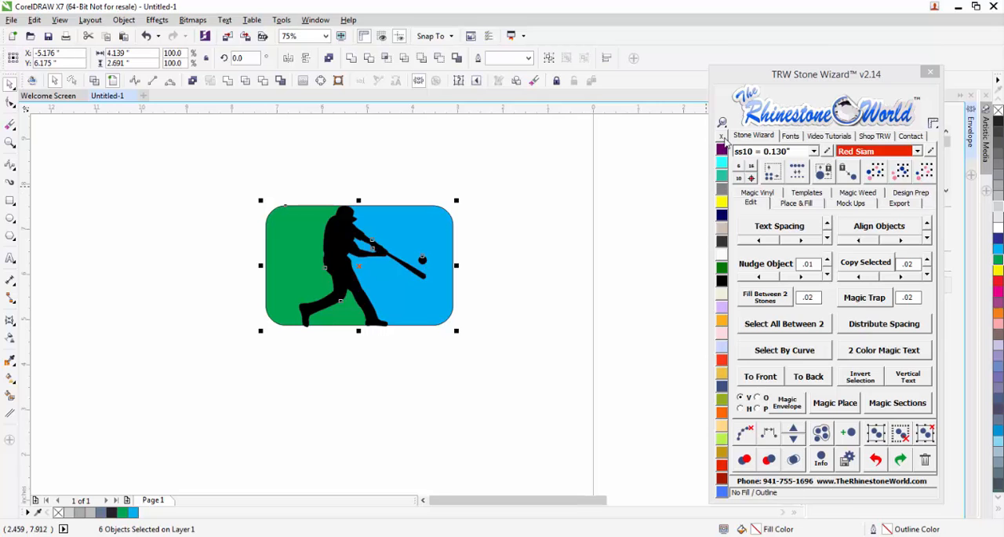
click(251, 208)
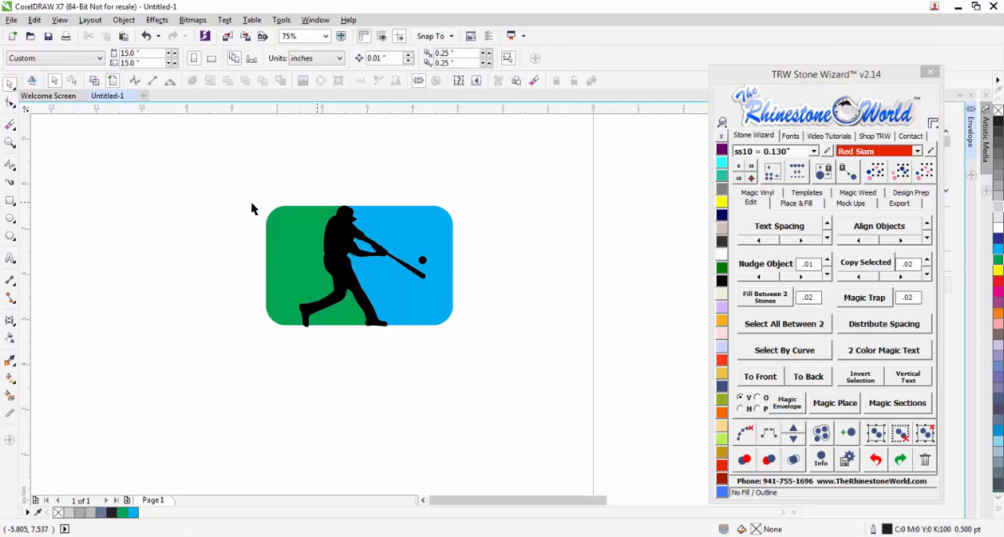
scroll(336, 290, up, 2)
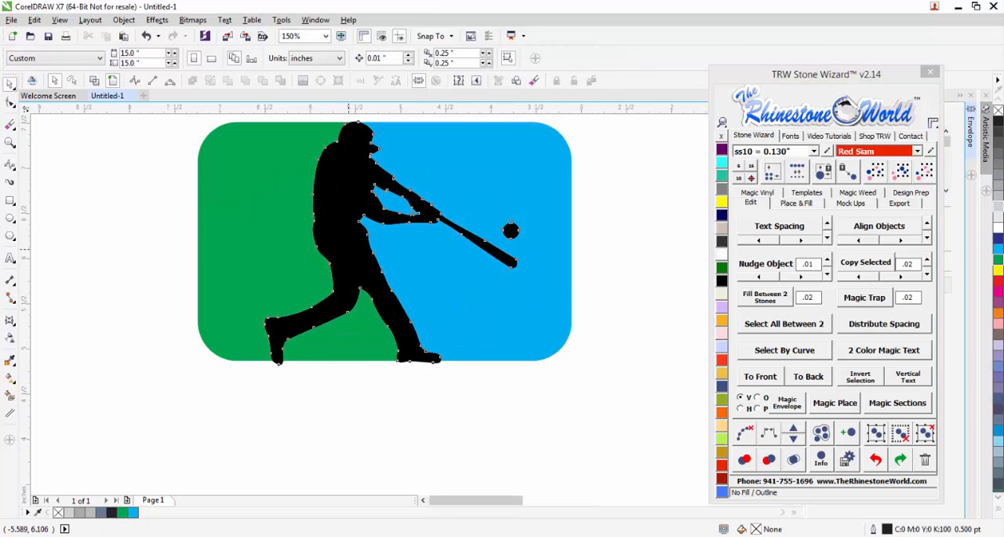
Pull the black batter and the unfilled rounded rectangle out of the coloured emblem and delete them.
drag(350, 251, 399, 377)
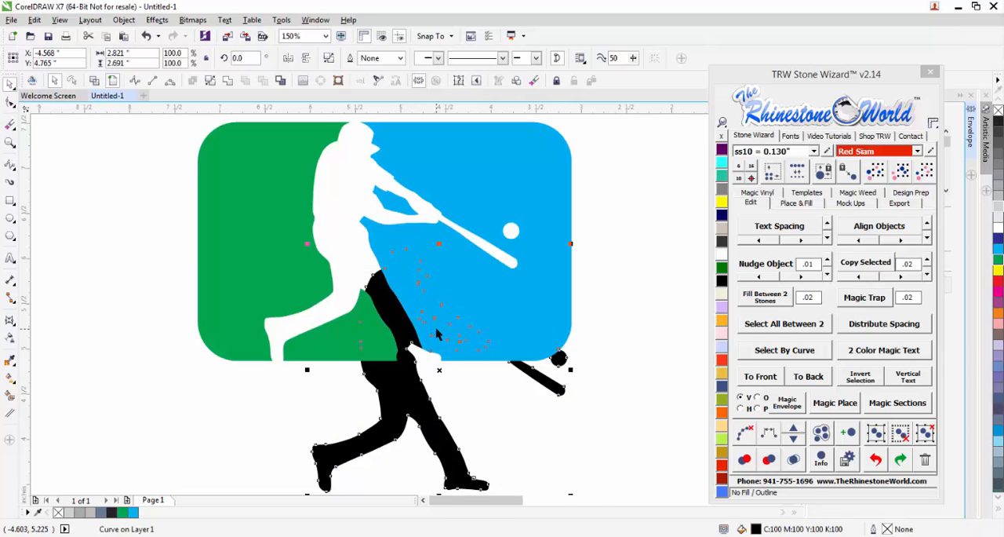
key(Delete)
scroll(435, 327, down, 2)
scroll(421, 359, down, 2)
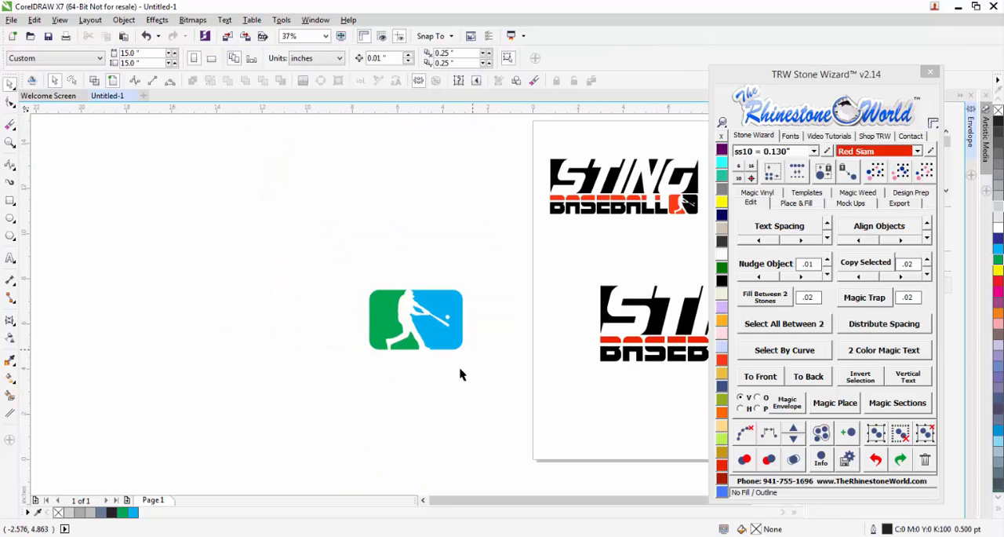
drag(407, 316, 417, 393)
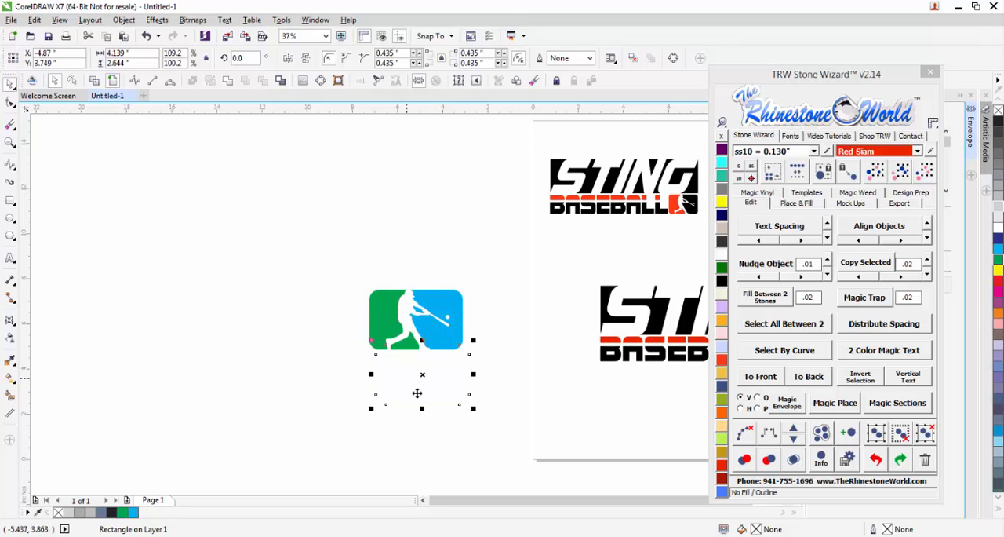
click(431, 385)
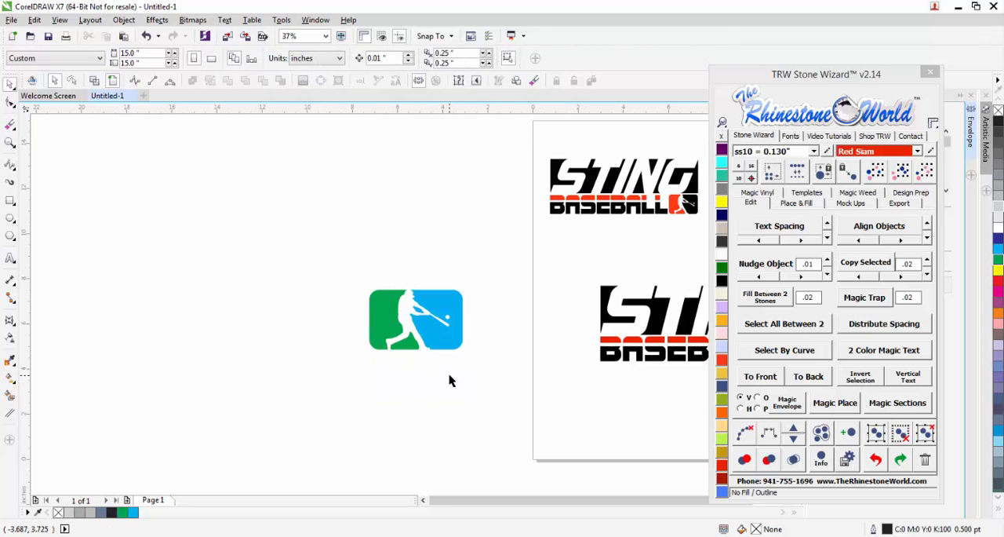
Fill both green emblem pieces, behind the batter and between his legs, with Red Siam.
click(378, 336)
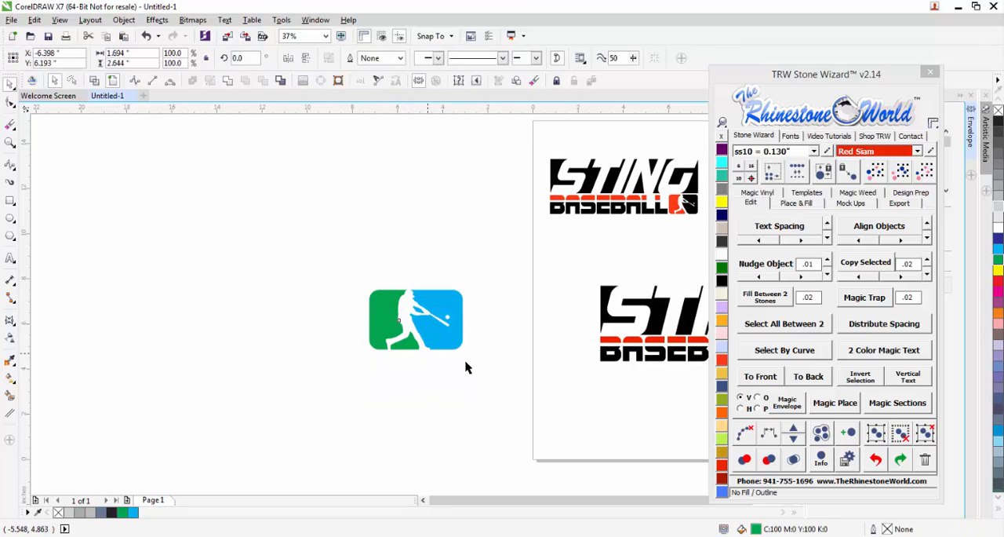
click(469, 367)
click(385, 330)
shift+click(411, 345)
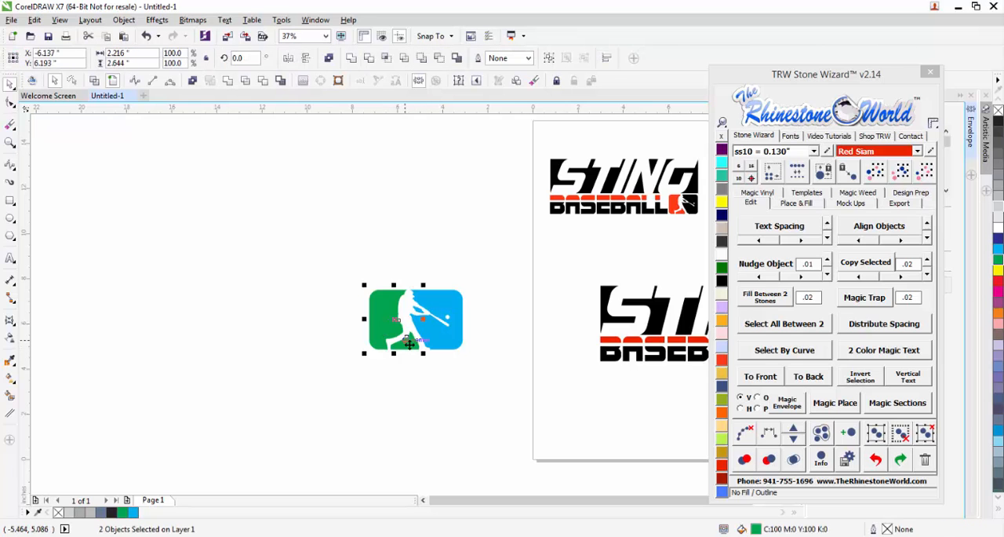
scroll(403, 340, down, 2)
scroll(426, 340, up, 2)
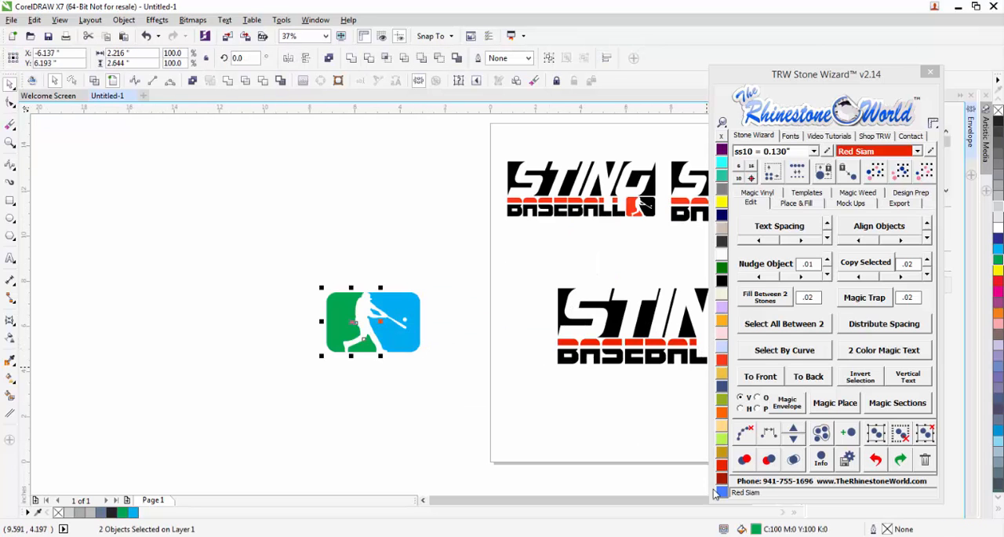
click(723, 466)
Fill the light blue emblem pieces in front of the batter, including the one between his arms, with Jet Black.
click(447, 393)
click(408, 333)
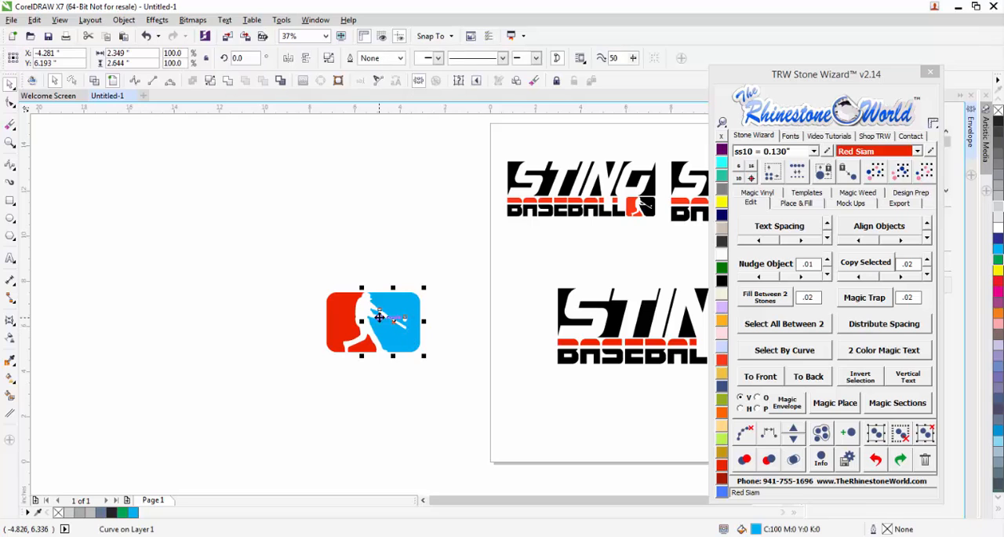
click(384, 385)
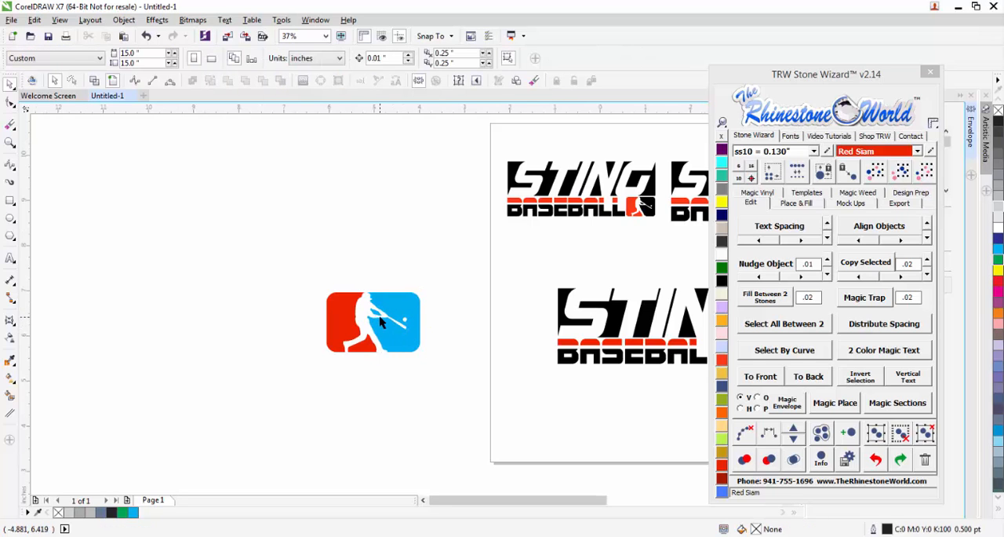
scroll(380, 318, up, 1)
click(373, 306)
shift+click(417, 366)
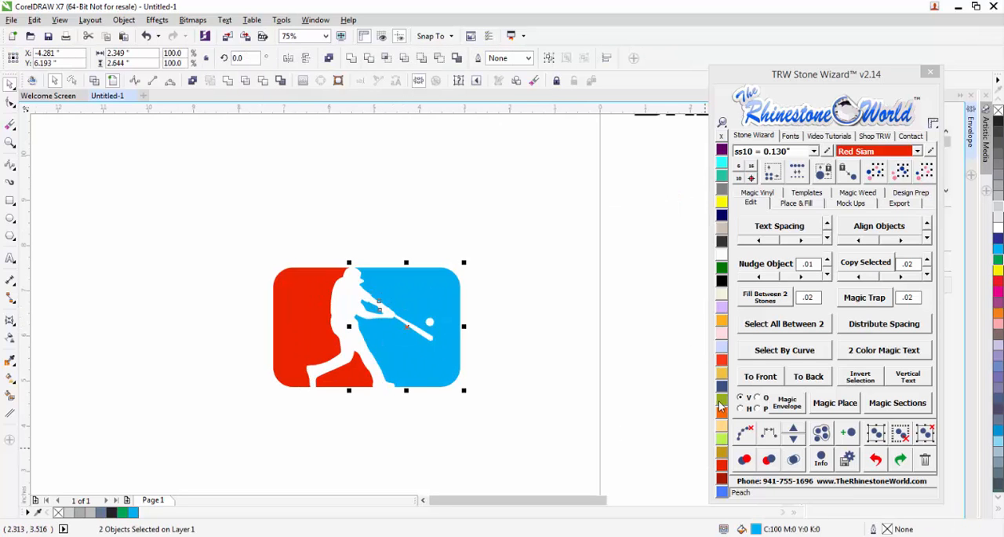
click(722, 280)
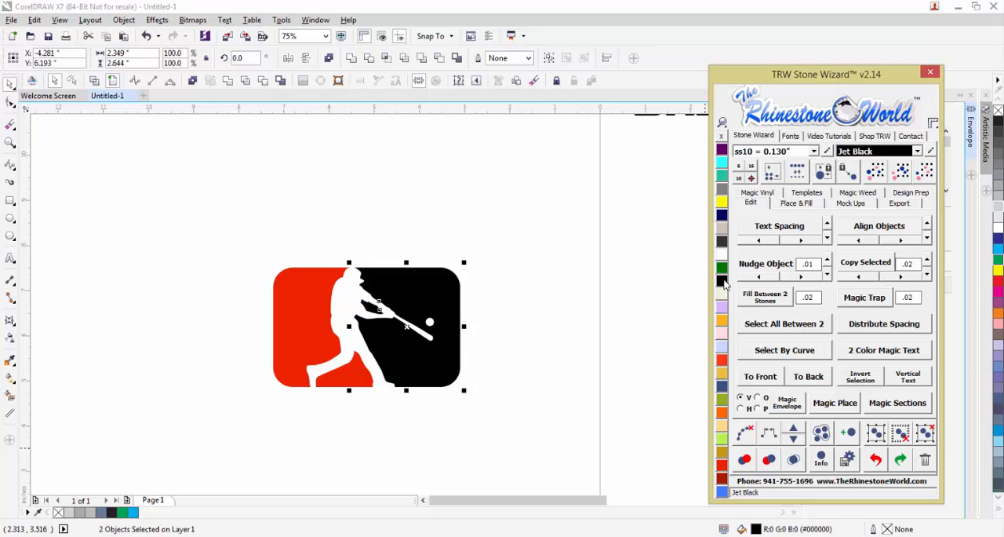
Merge the black emblem pieces into one object and the two red pieces into another.
click(227, 80)
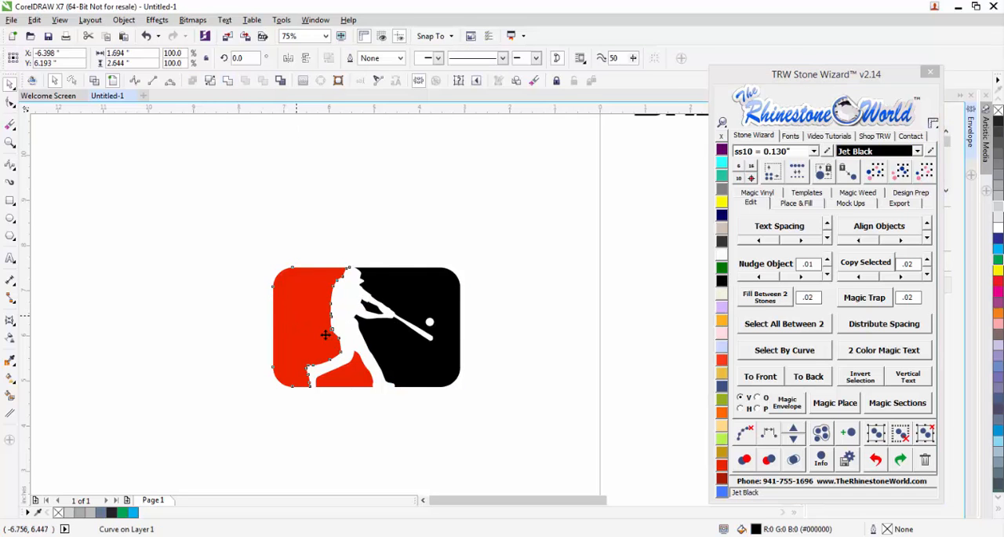
click(361, 384)
shift+click(361, 383)
click(228, 82)
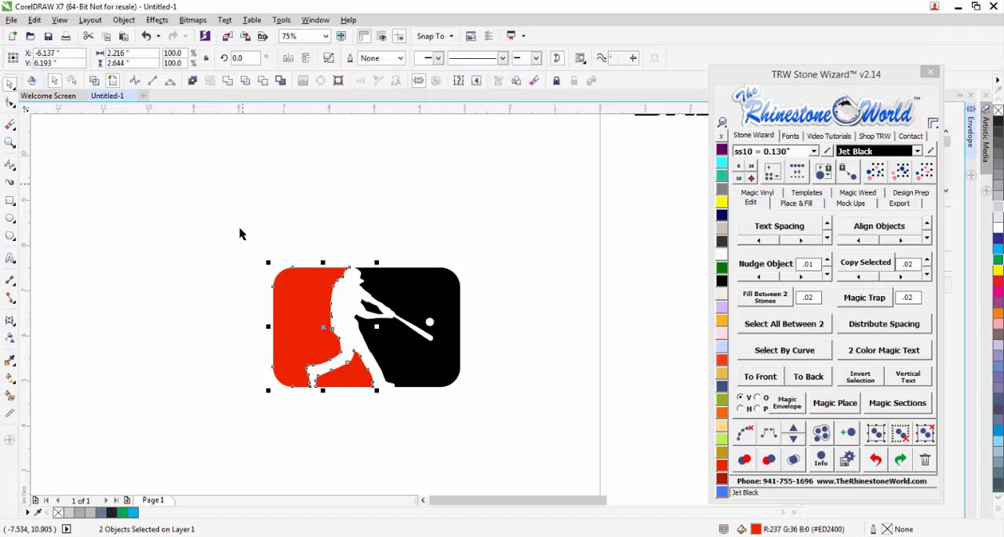
click(240, 230)
Select the whole red and black emblem and move it onto the page at the end of BASEBALL.
scroll(351, 241, down, 1)
scroll(350, 241, down, 1)
drag(395, 227, 311, 311)
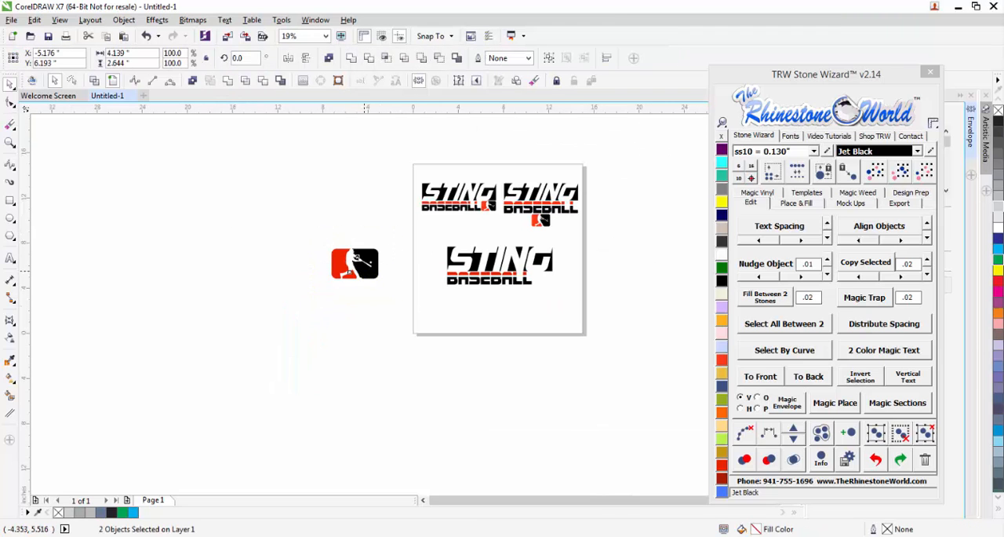
drag(351, 272, 563, 292)
Scale the emblem down and align it after BASEBALL, flush with the end of STING and the base of the lettering.
scroll(571, 286, up, 3)
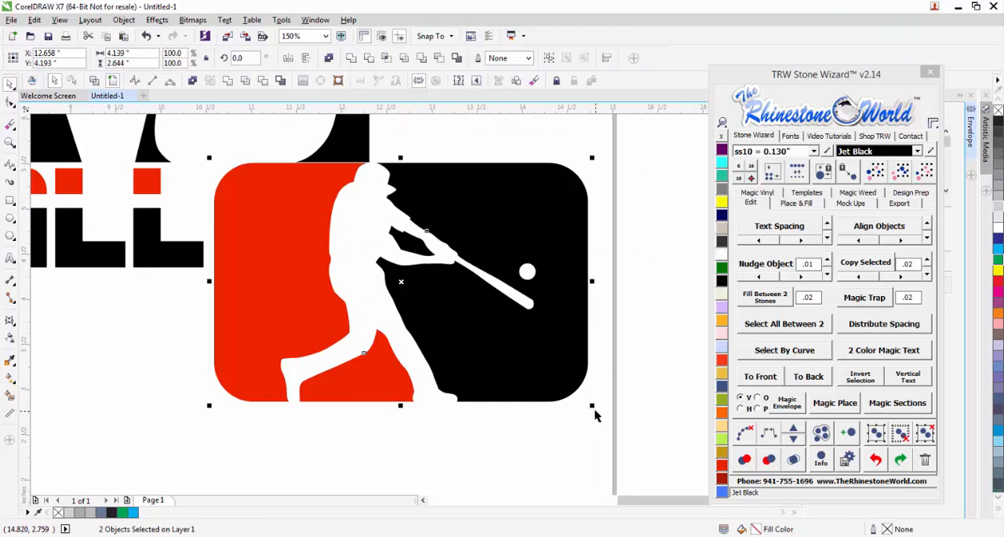
drag(594, 407, 378, 308)
scroll(330, 238, up, 1)
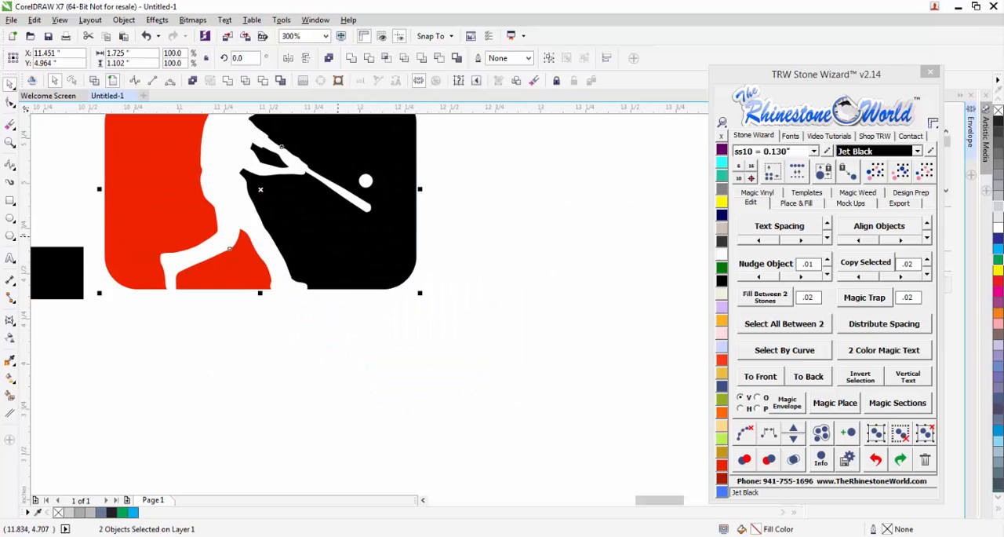
drag(341, 238, 366, 213)
scroll(341, 238, down, 2)
scroll(358, 208, up, 2)
click(441, 240)
Select the complete rebuilt logo and enlarge it proportionally to about 10.4 by 3.7 inches.
scroll(431, 228, down, 4)
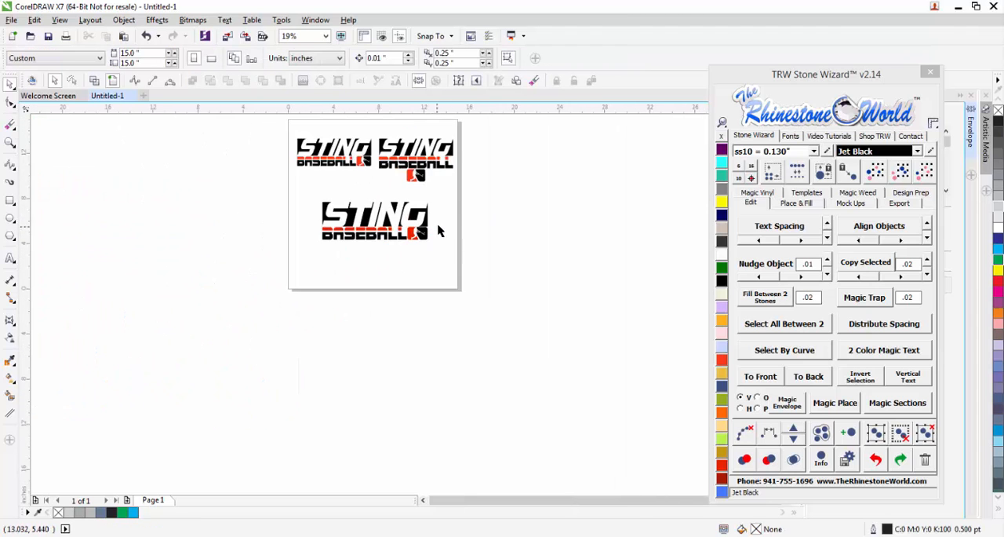
scroll(443, 206, up, 1)
scroll(374, 257, down, 1)
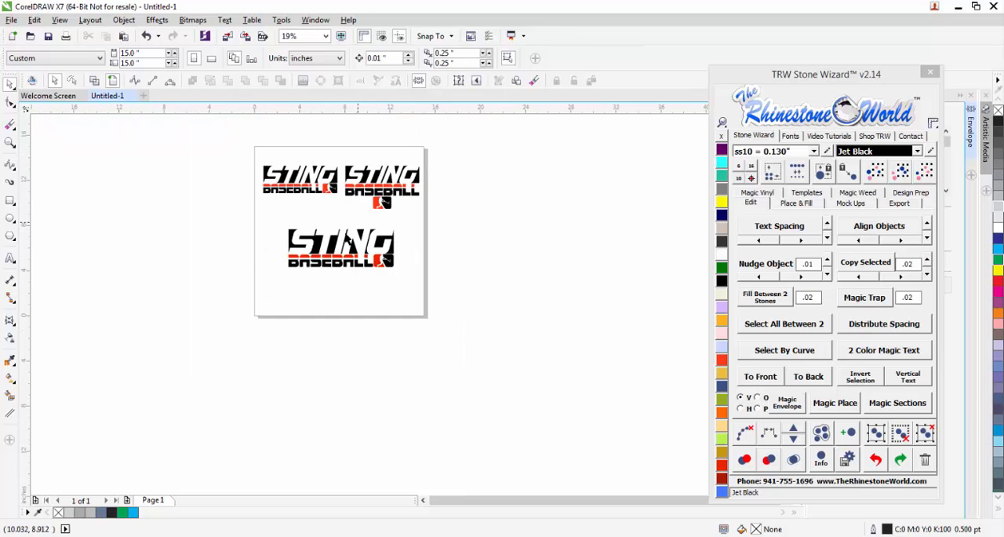
scroll(405, 233, up, 1)
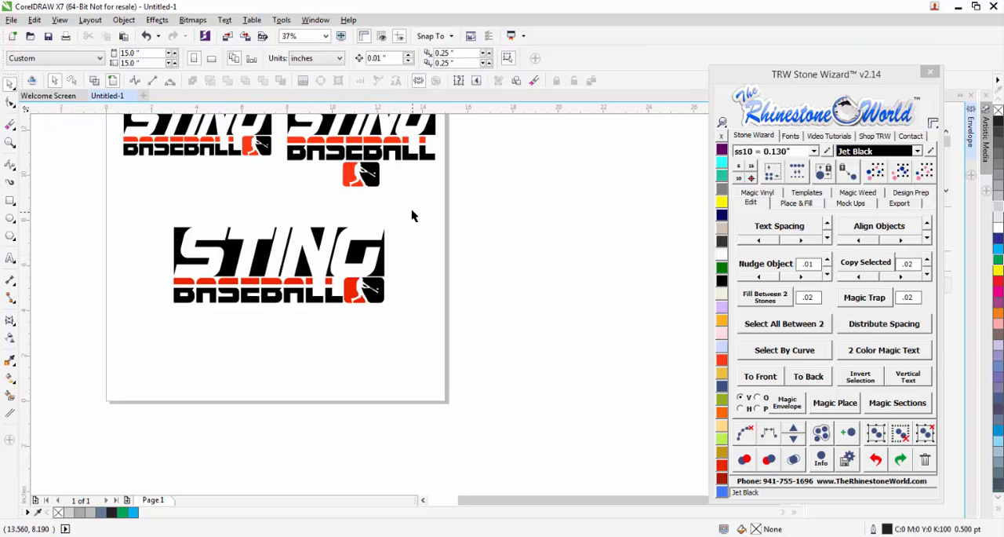
drag(411, 208, 157, 359)
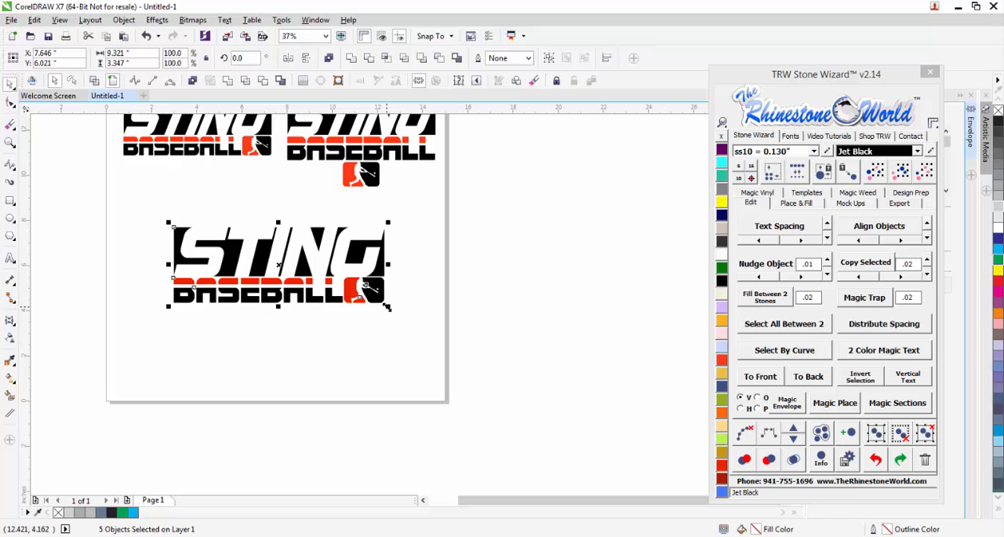
drag(387, 306, 412, 323)
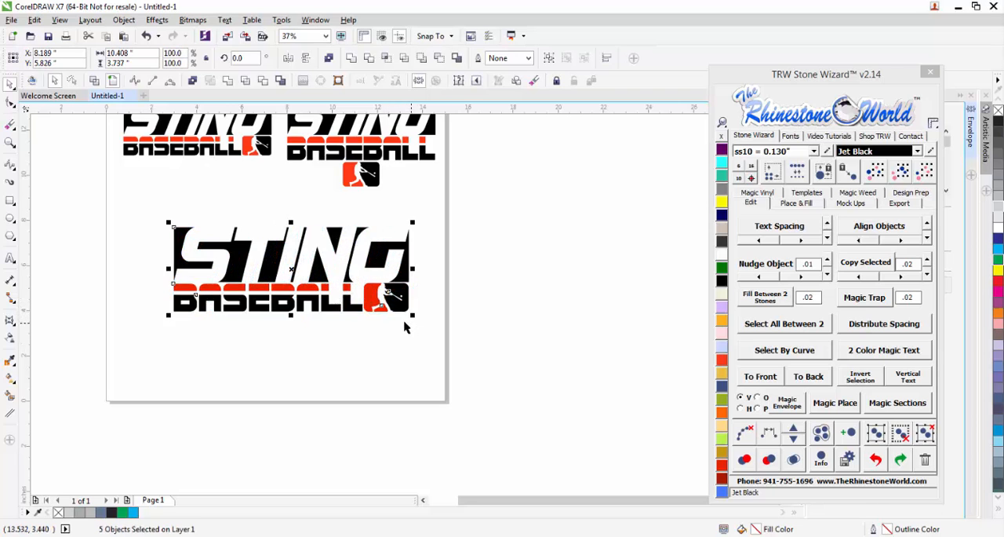
Delete the two reference logos above and move the rebuilt logo to the middle of the page.
scroll(400, 323, down, 1)
drag(439, 189, 238, 265)
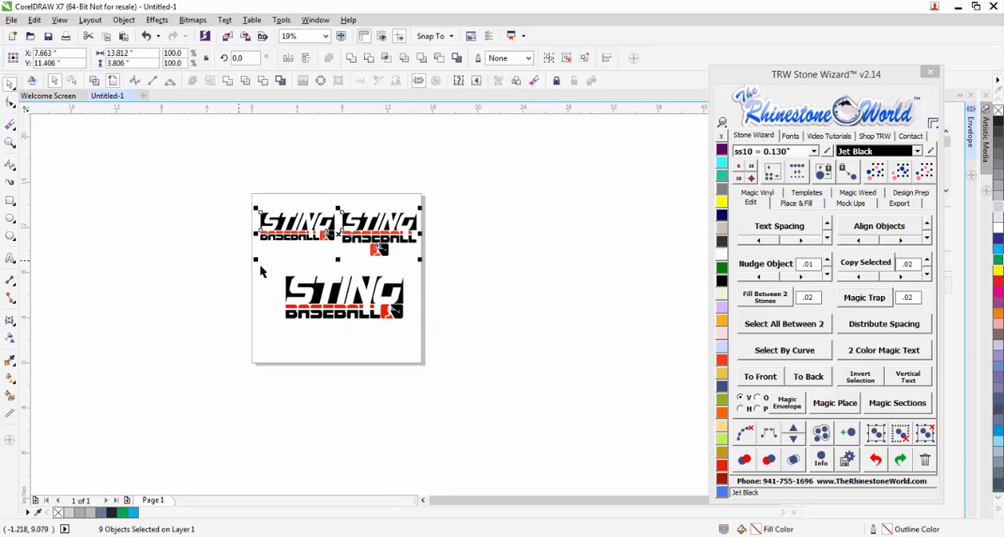
key(Delete)
click(377, 302)
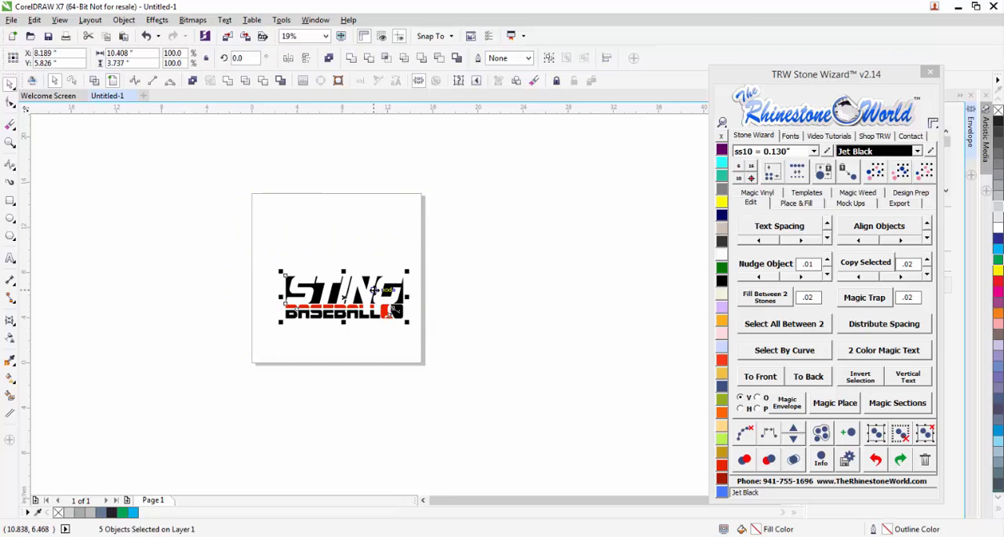
drag(376, 302, 367, 275)
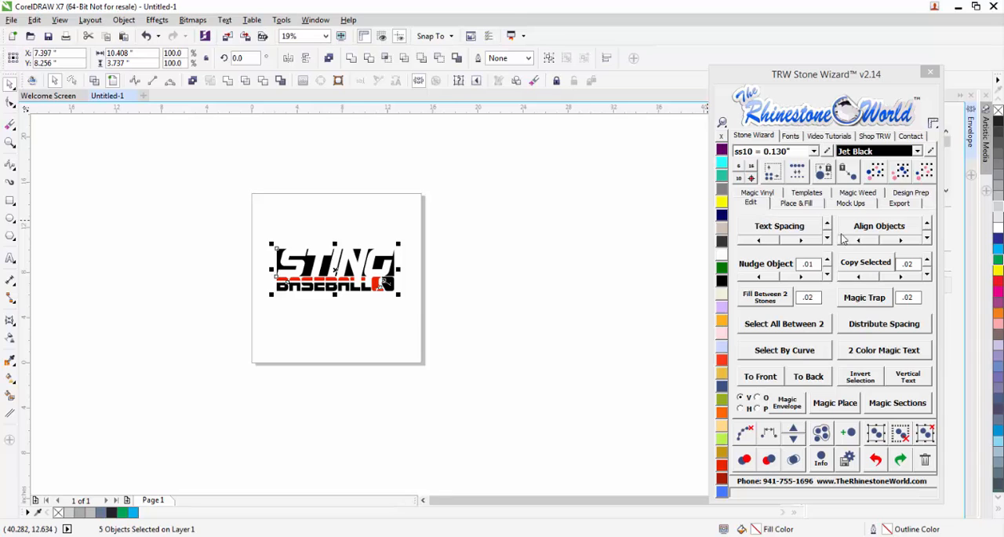
Create a product mockup of the logo on the front of the men's short-sleeve T-shirt.
click(851, 203)
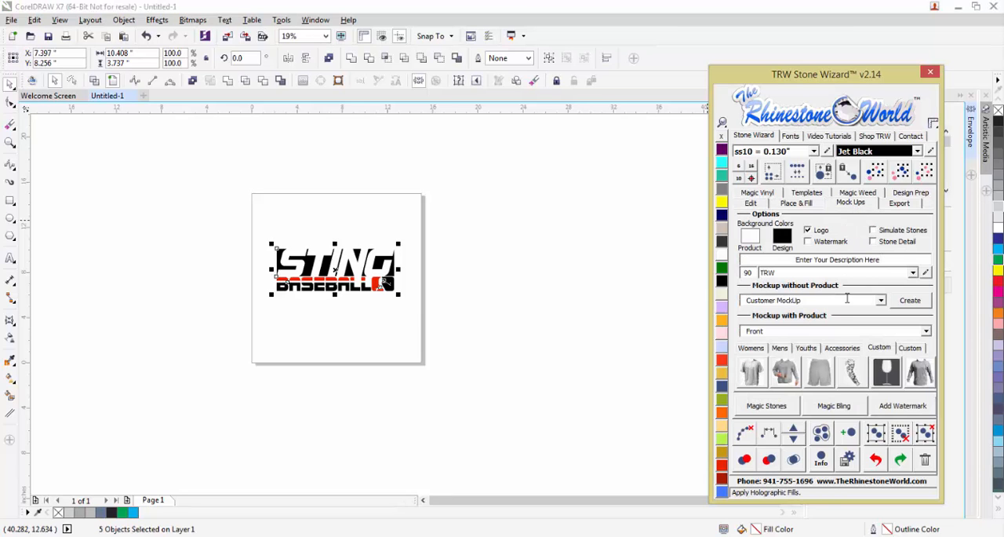
click(781, 351)
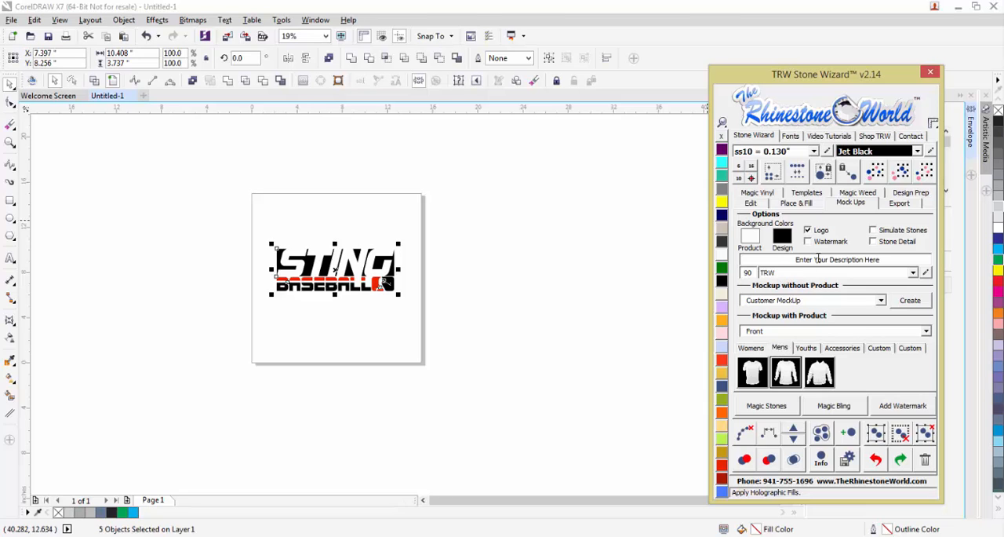
click(753, 374)
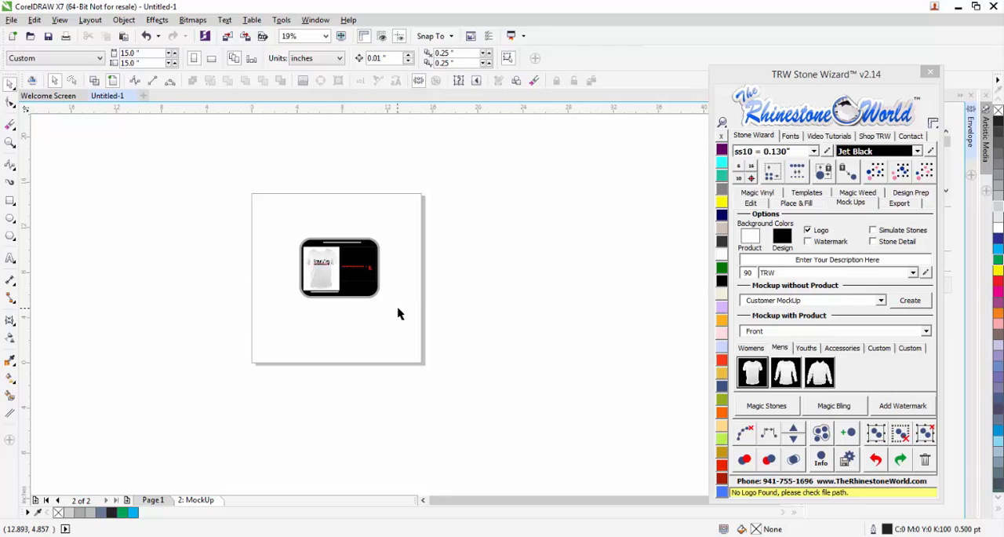
Change the background behind the mockup's large design preview to white Crystal.
scroll(347, 276, up, 2)
scroll(348, 275, up, 2)
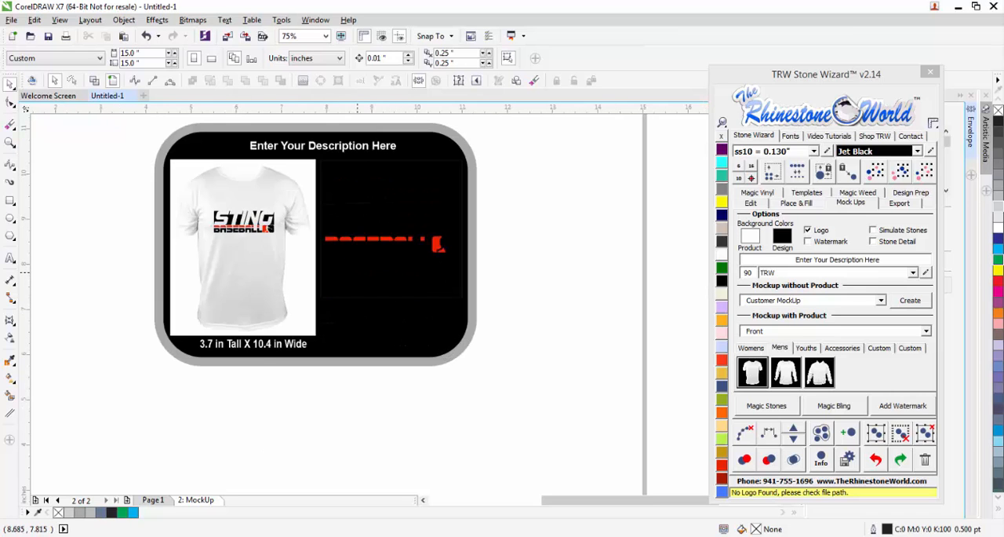
click(383, 295)
click(388, 294)
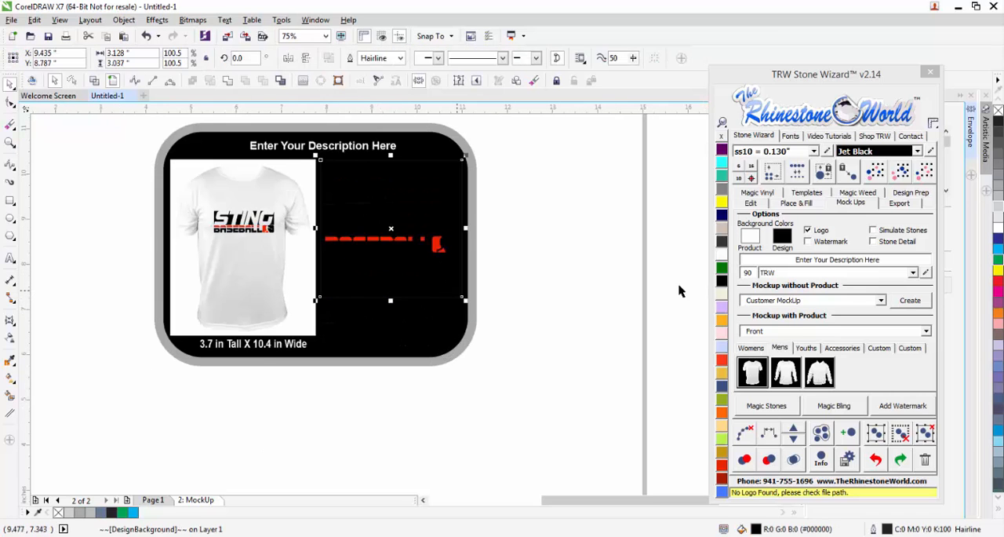
click(721, 254)
click(565, 309)
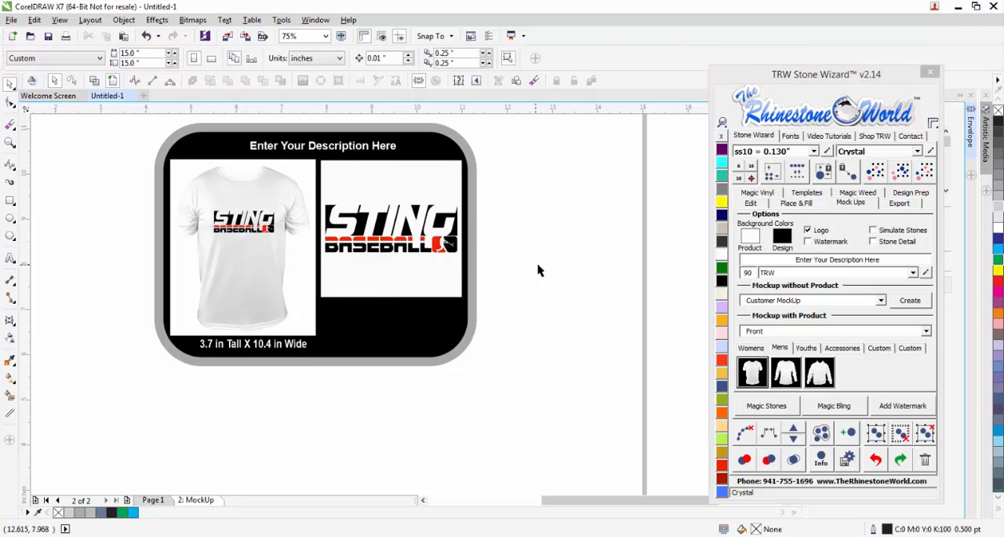
Change the background behind the mockup's T-shirt to Jet Black.
scroll(219, 233, up, 2)
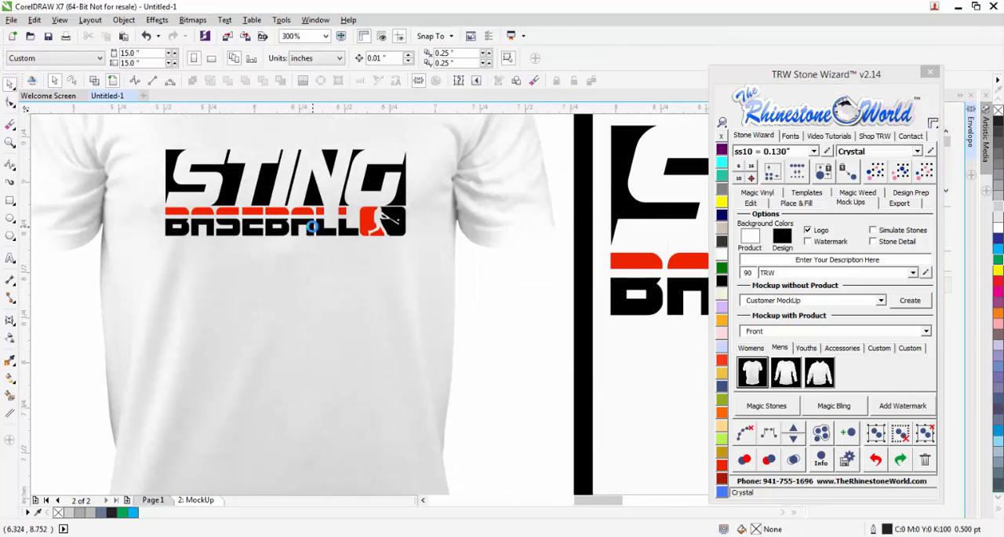
scroll(314, 227, down, 2)
click(359, 296)
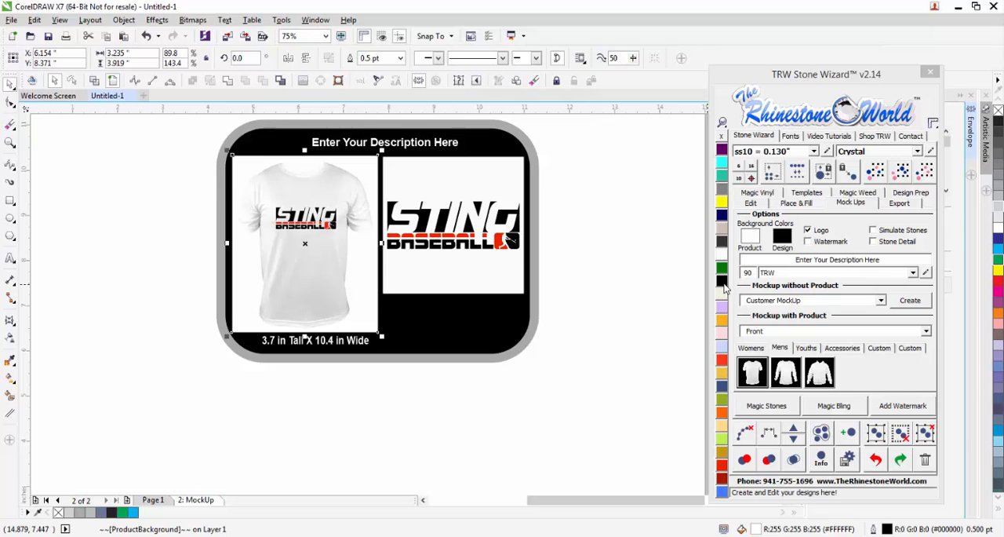
click(722, 280)
click(580, 316)
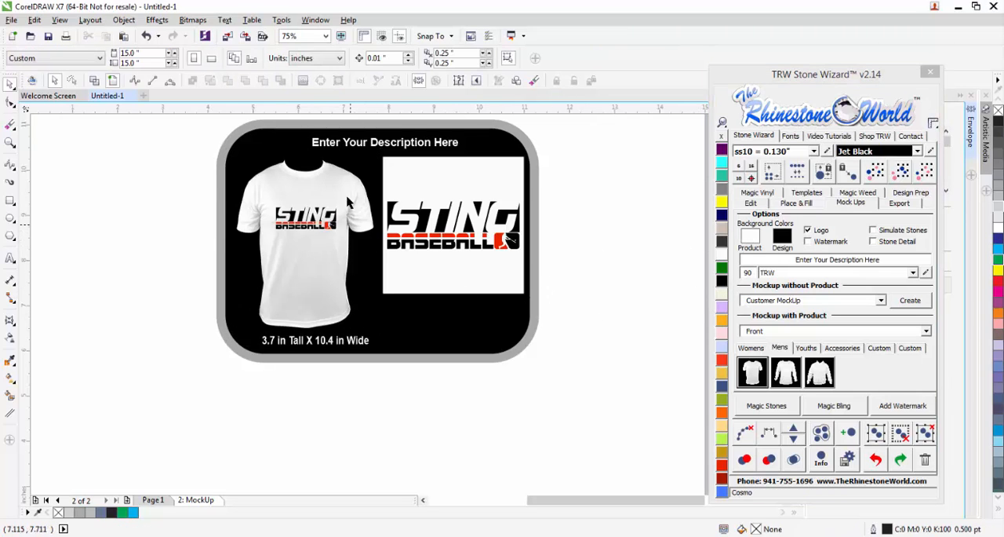
Set the mockup option for the product background colour to black, #000000.
click(750, 235)
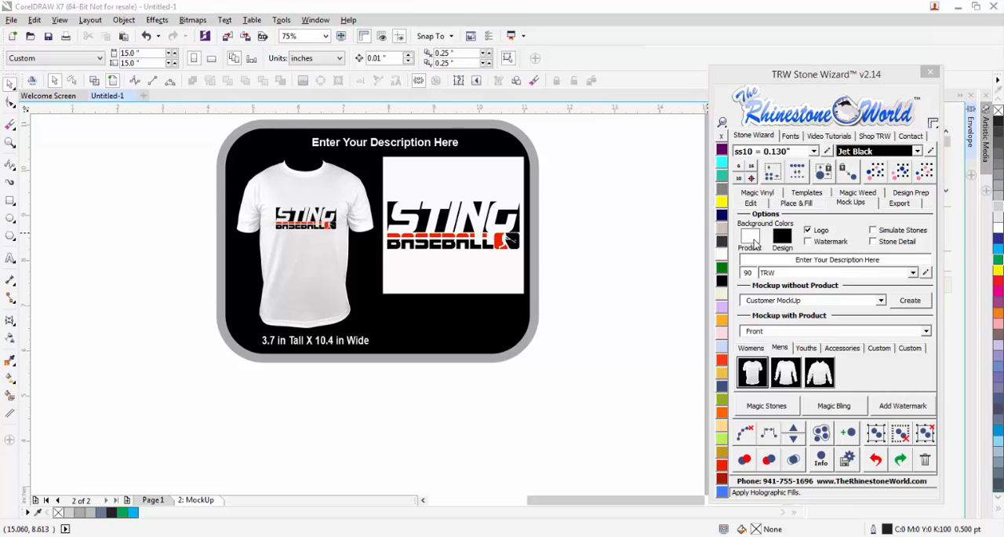
drag(554, 291, 610, 436)
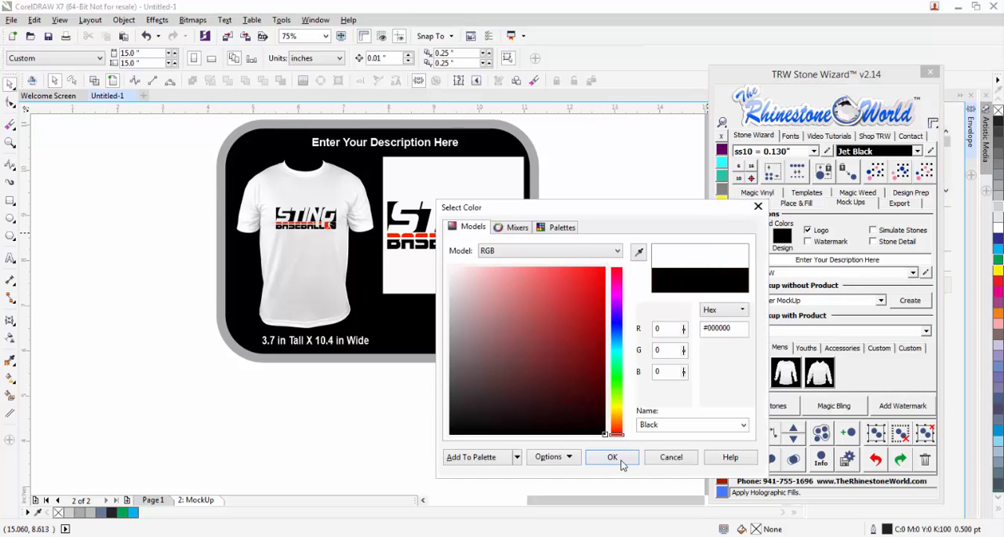
click(613, 458)
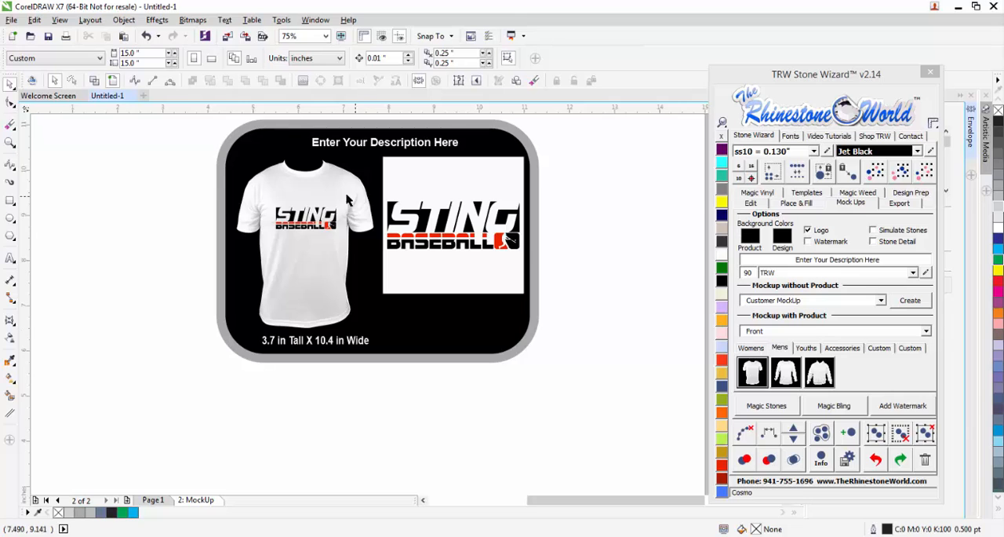
Set the mockup option for the design background colour to white, #FFFFFF.
click(788, 239)
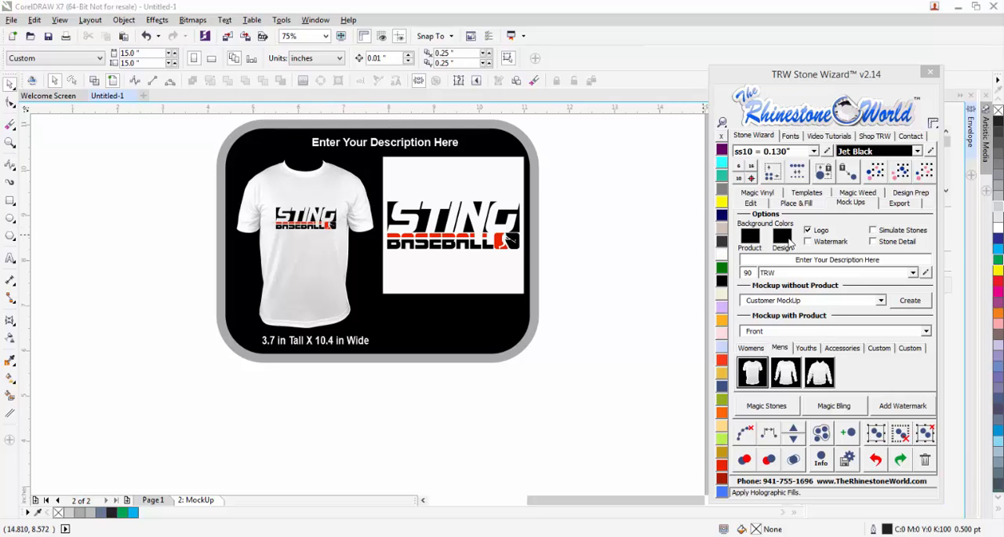
drag(534, 325, 426, 257)
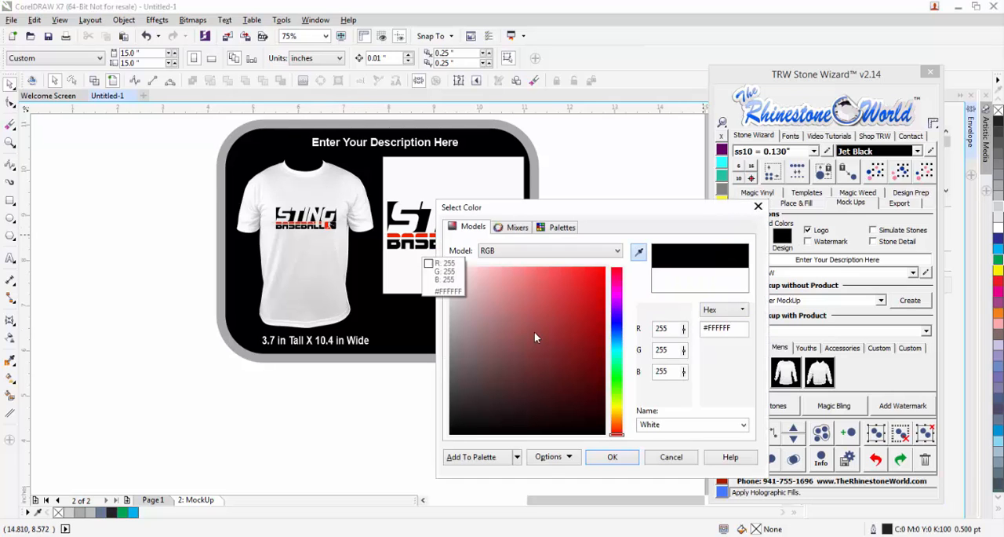
click(613, 458)
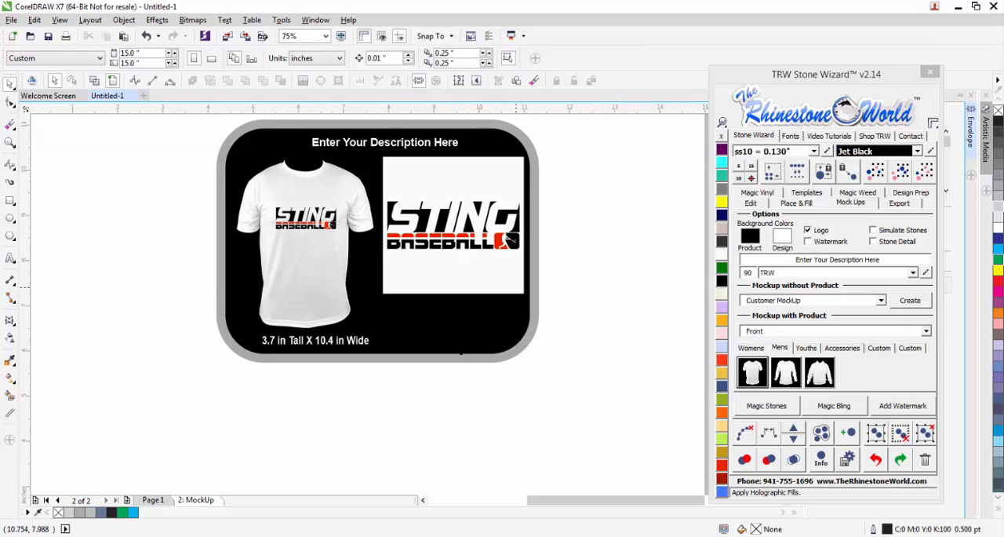
Create a front mockup of the complete Sting Baseball logo from Page 1 on the men's long-sleeve shirt.
click(153, 500)
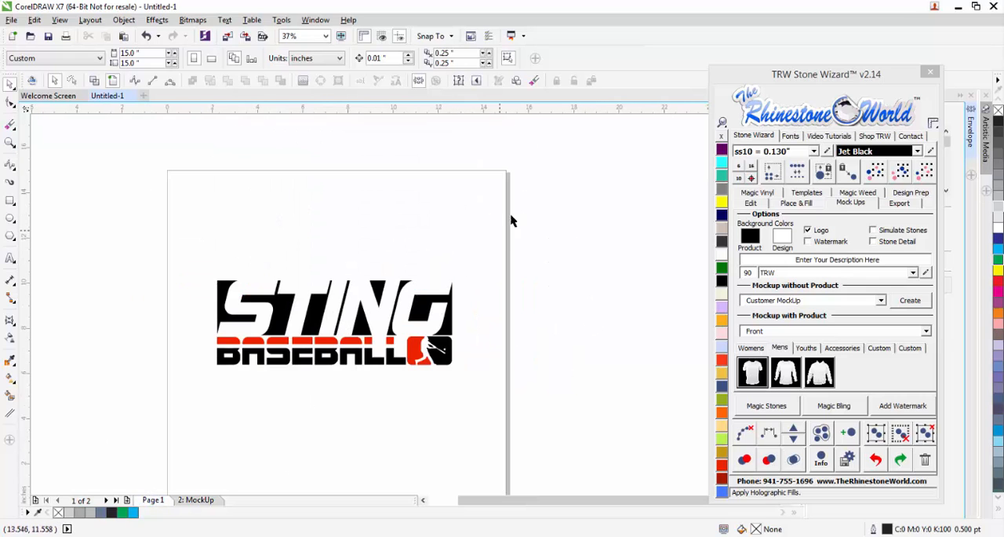
drag(510, 221, 142, 414)
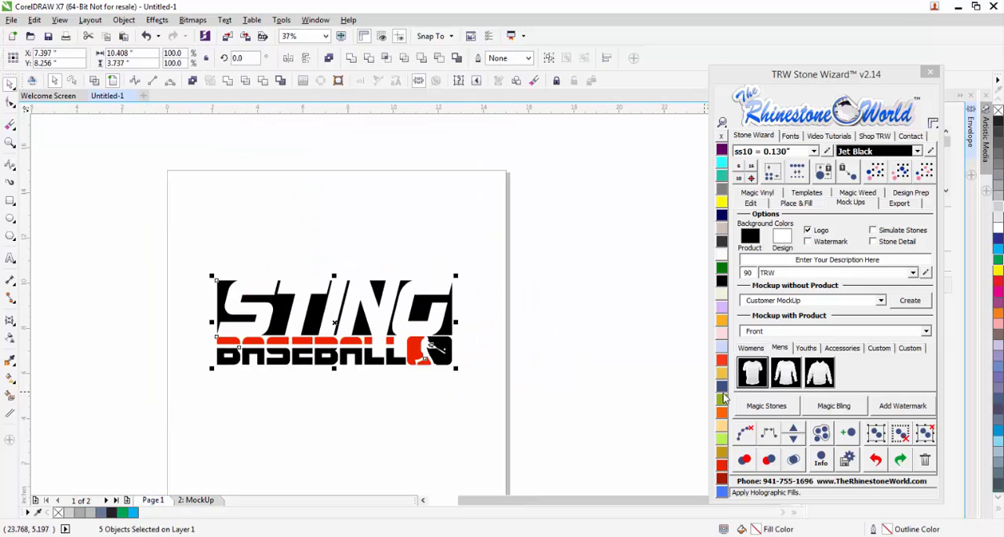
click(788, 378)
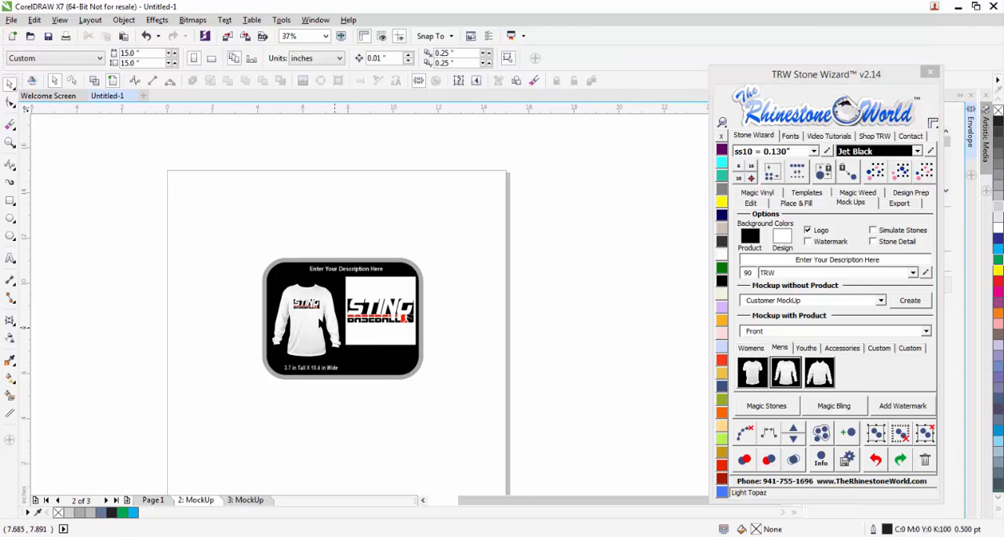
Examine the logo close up on the long-sleeve shirt and in the mockup's large design preview.
scroll(318, 319, up, 2)
scroll(252, 259, up, 1)
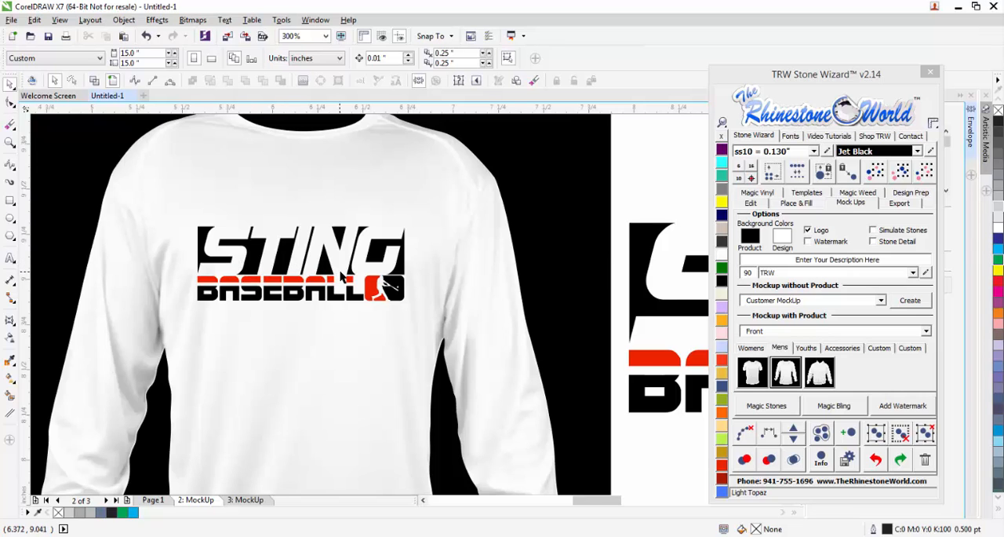
scroll(342, 276, down, 1)
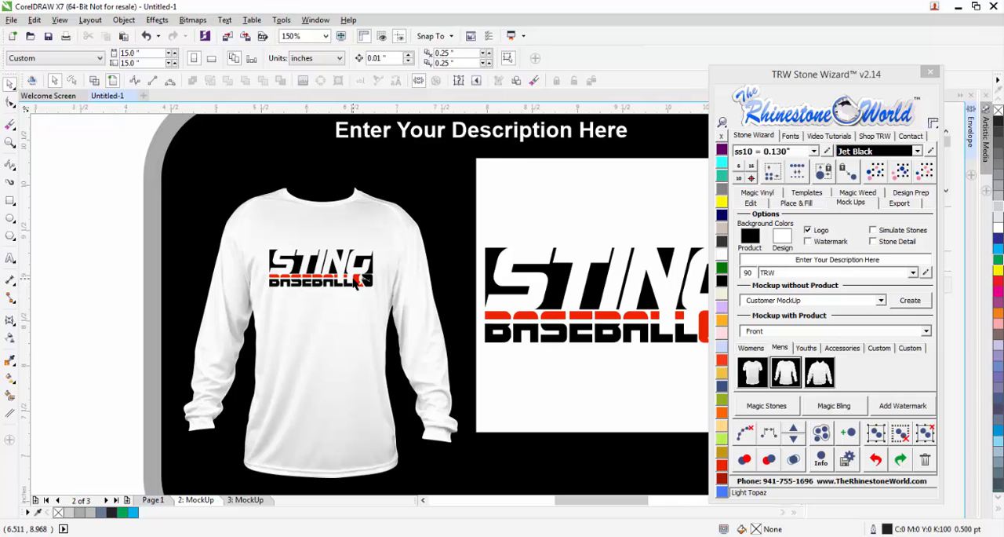
scroll(318, 285, up, 1)
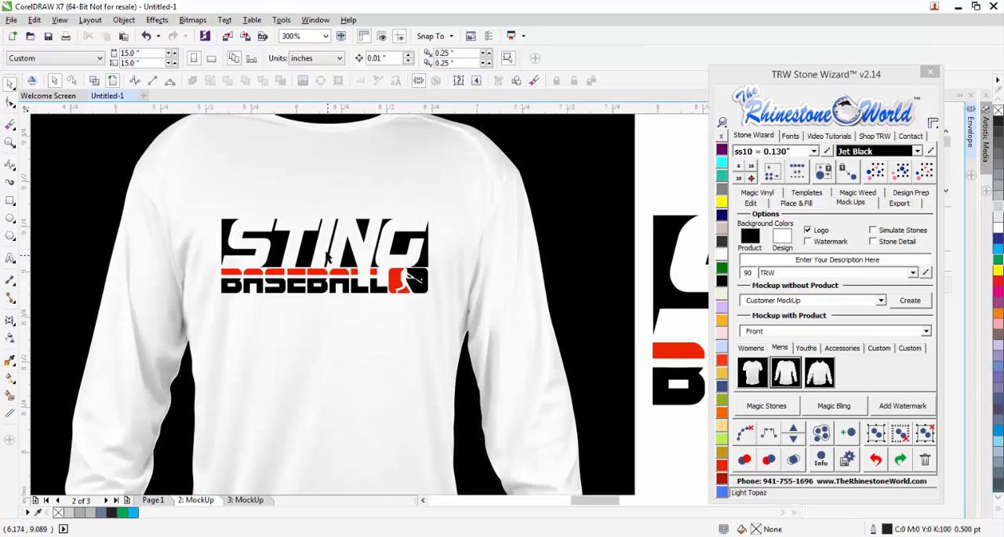
scroll(321, 251, down, 1)
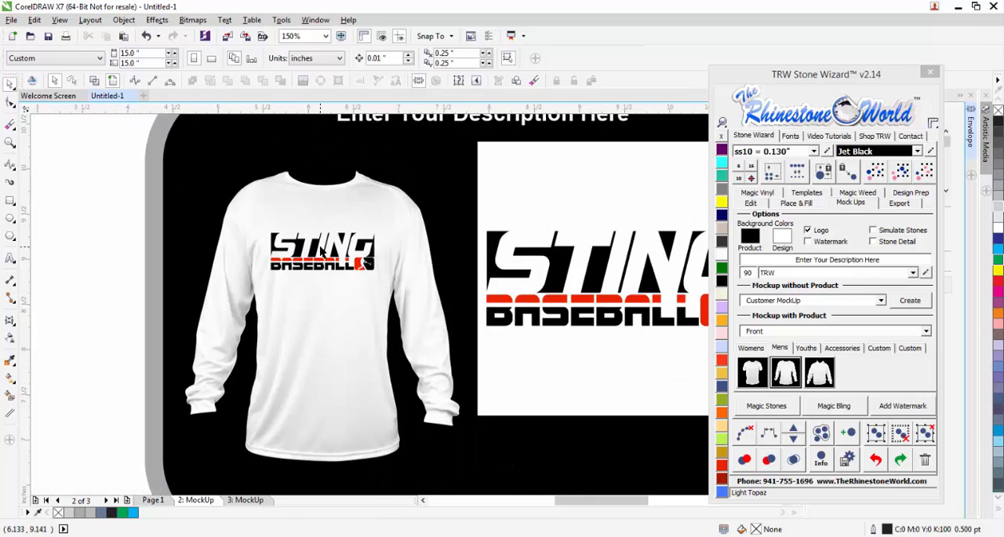
scroll(322, 251, down, 1)
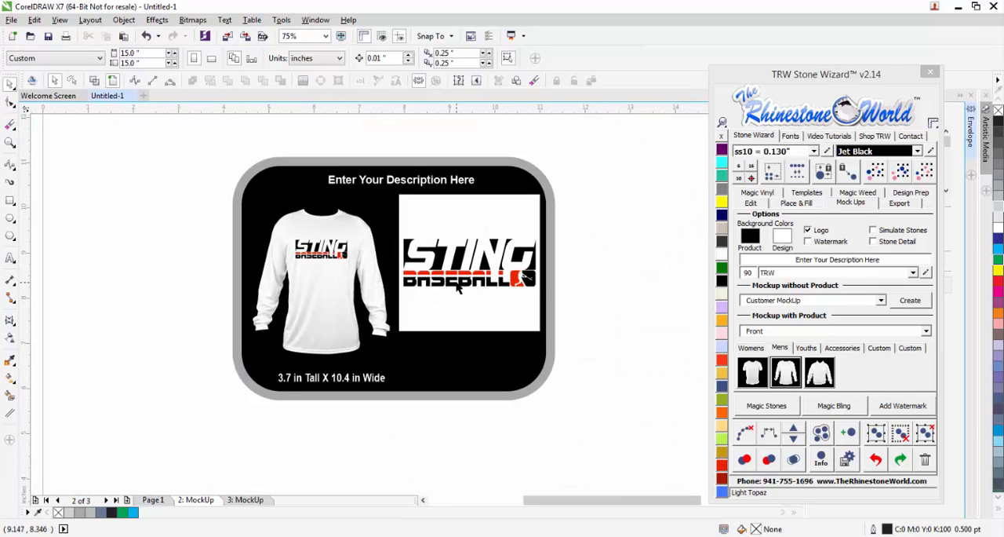
scroll(514, 271, up, 1)
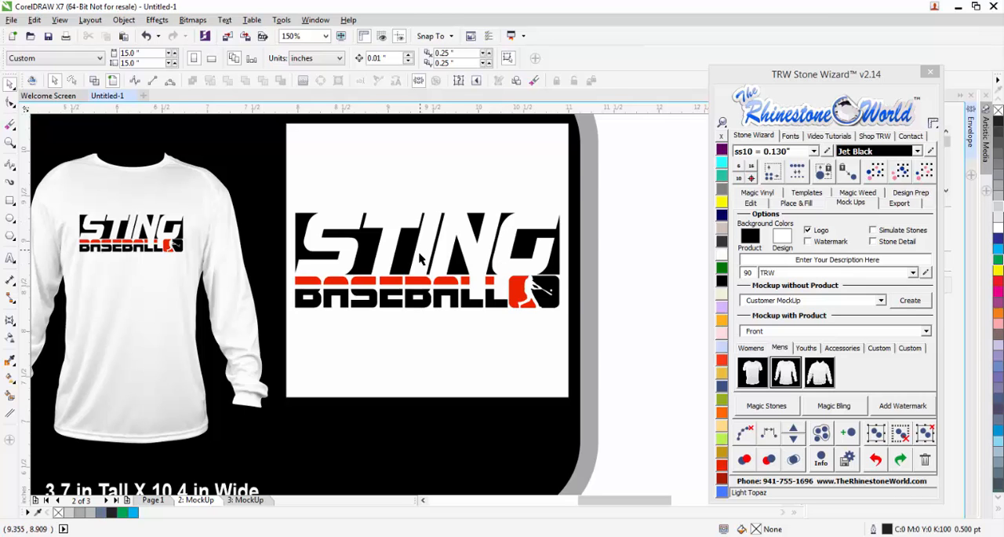
scroll(424, 259, down, 1)
Move the batter emblem on Page 1 below the BASEBALL lettering and group its red and black parts.
click(157, 499)
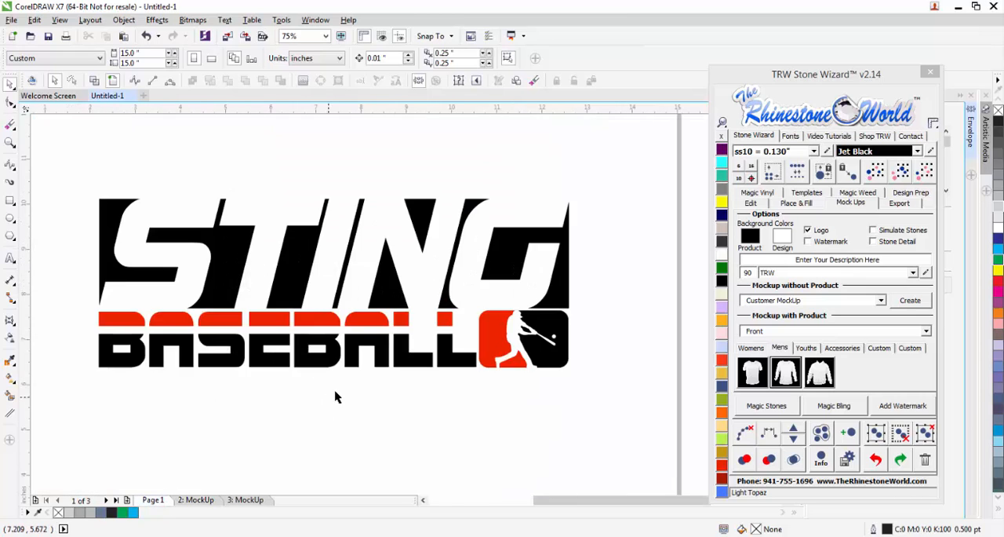
scroll(336, 397, down, 1)
scroll(391, 437, up, 1)
drag(540, 382, 404, 246)
drag(422, 296, 167, 374)
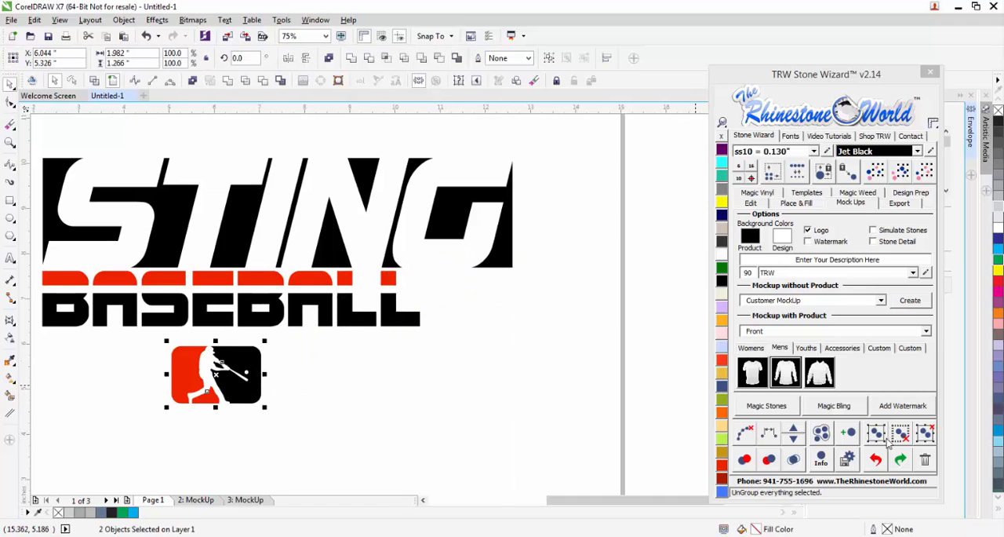
key(ctrl+g)
Enlarge the two-colour BASEBALL lettering proportionally to about 10.4 inches wide, matching the STING block above it.
drag(457, 345, 32, 238)
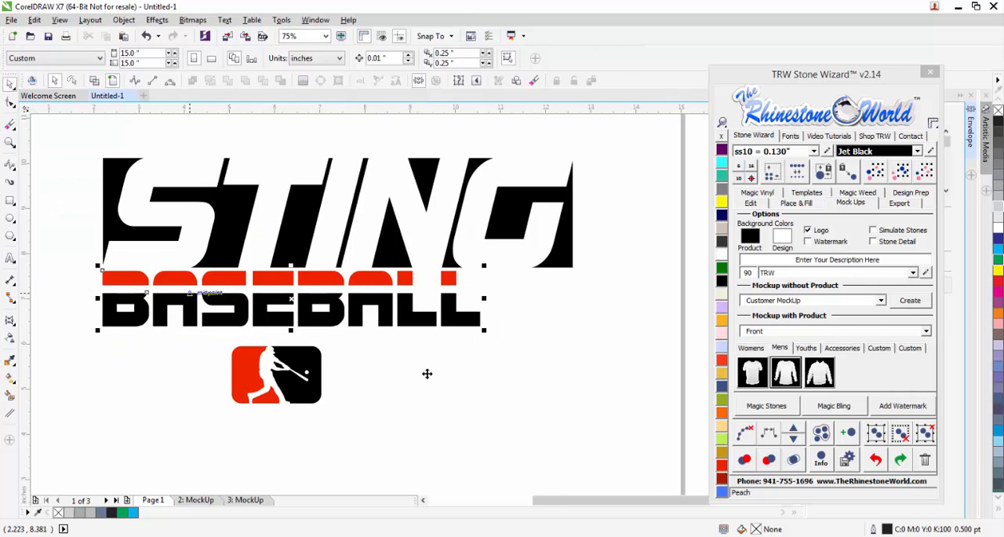
drag(487, 331, 576, 352)
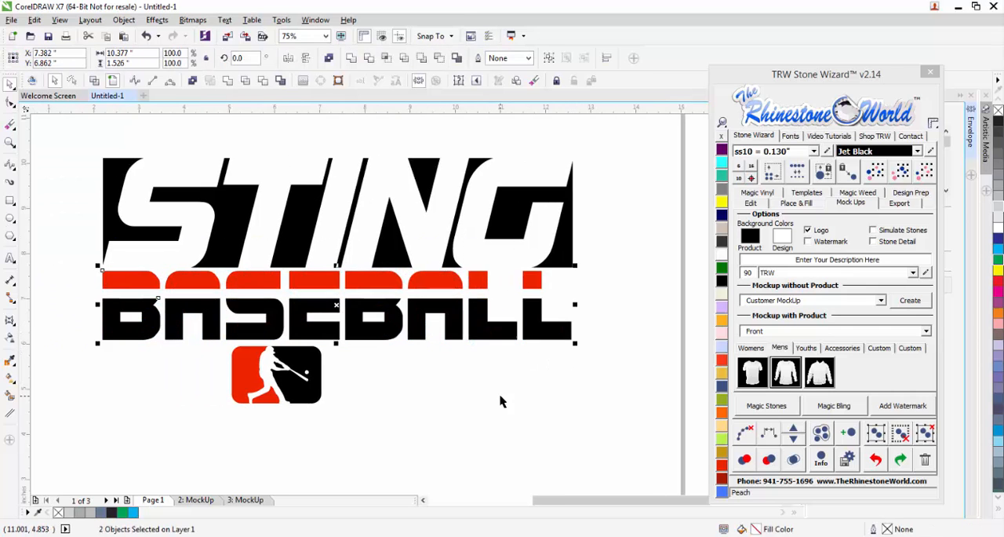
click(336, 416)
Enlarge the batter emblem slightly and centre it horizontally beneath the BASEBALL lettering.
click(273, 388)
drag(326, 408, 333, 411)
shift+click(386, 340)
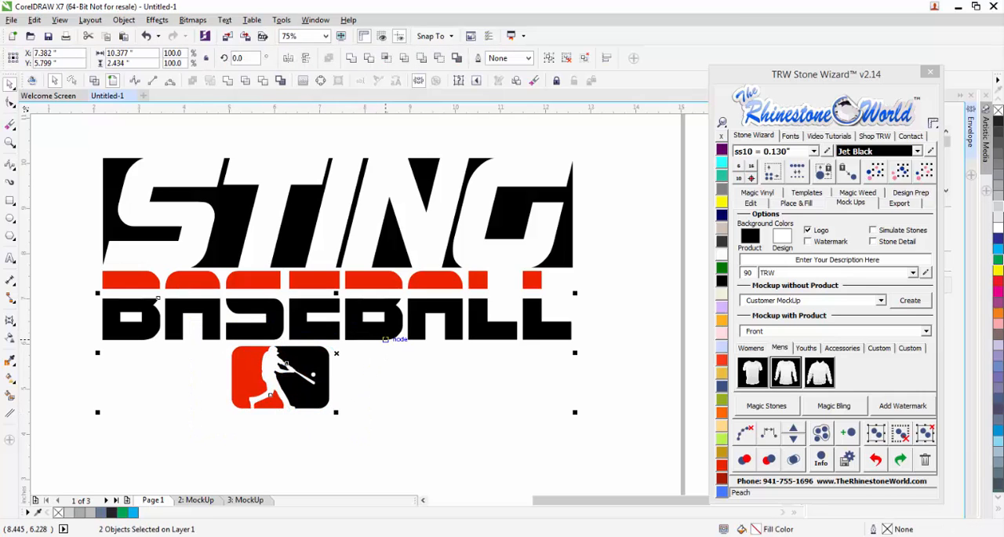
key(c)
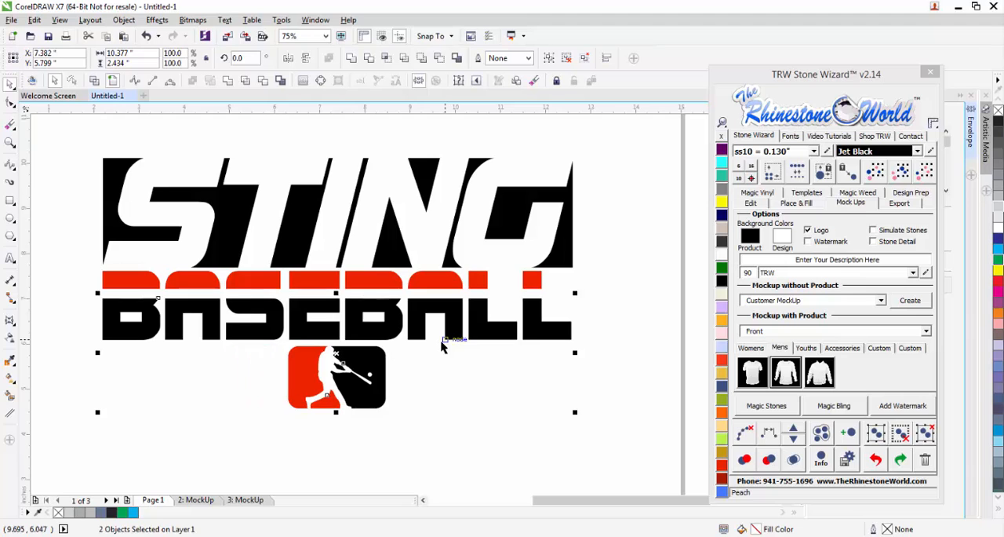
click(448, 400)
Create a front mockup of the complete stacked logo on the men's short-sleeve T-shirt.
scroll(416, 351, down, 3)
scroll(396, 361, up, 3)
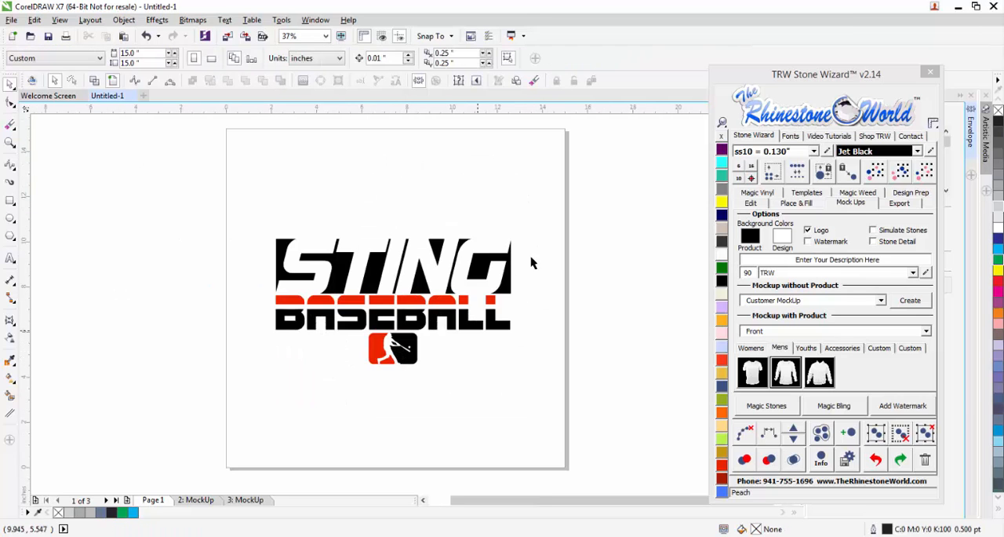
drag(558, 176, 267, 417)
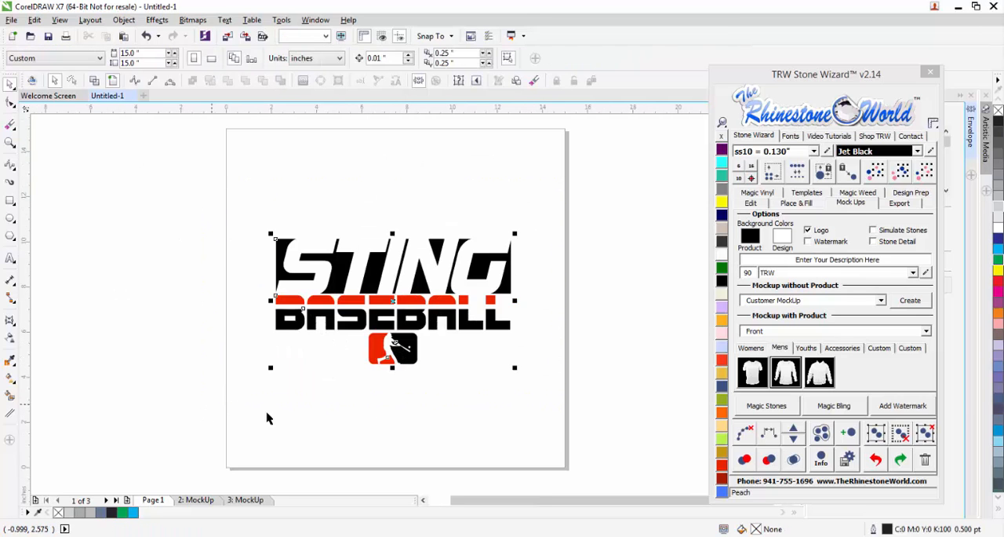
click(752, 375)
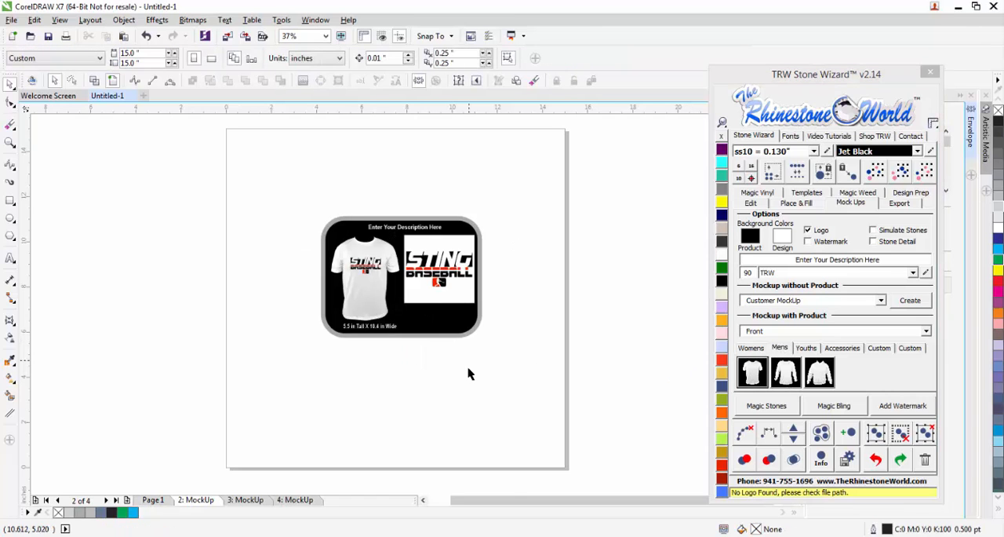
Compare the stacked logo's T-shirt mockup with the long-sleeve mockup, and inspect the stacked design on Page 1.
scroll(362, 275, up, 4)
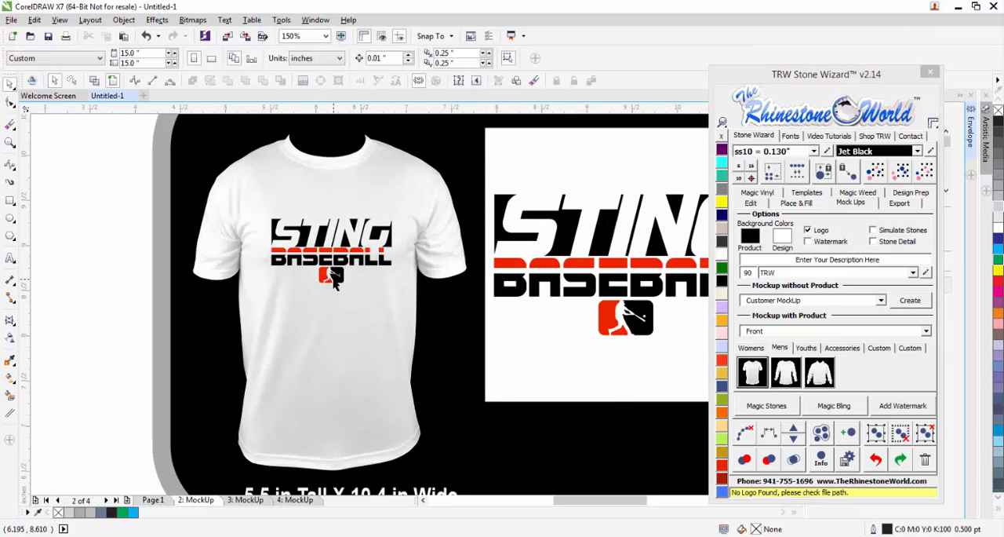
scroll(334, 281, up, 2)
scroll(337, 281, down, 4)
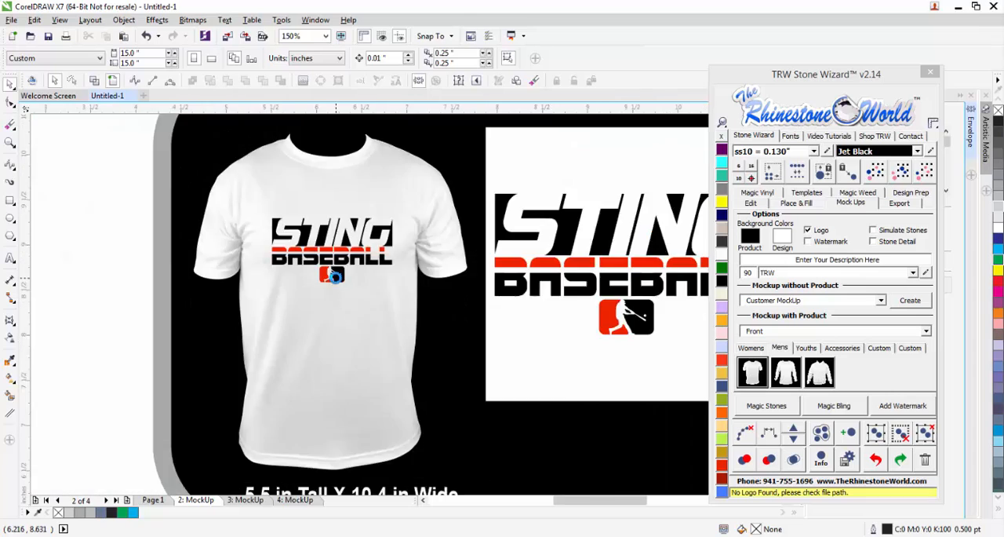
click(247, 500)
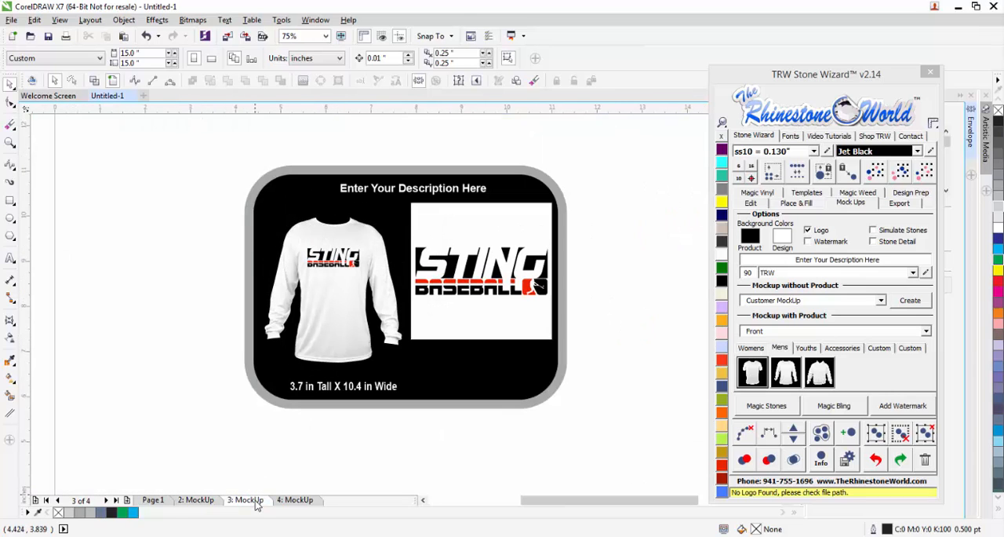
click(206, 500)
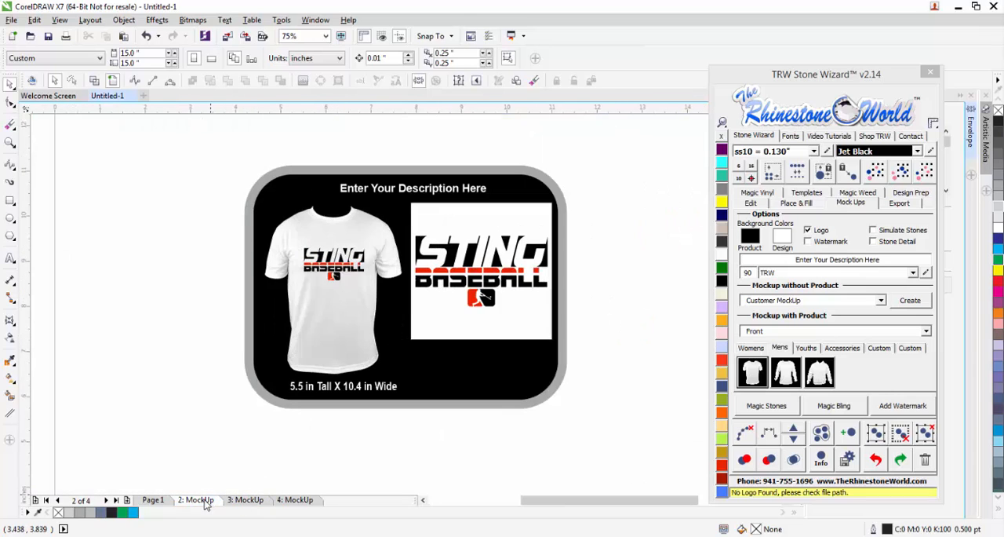
click(245, 502)
click(153, 500)
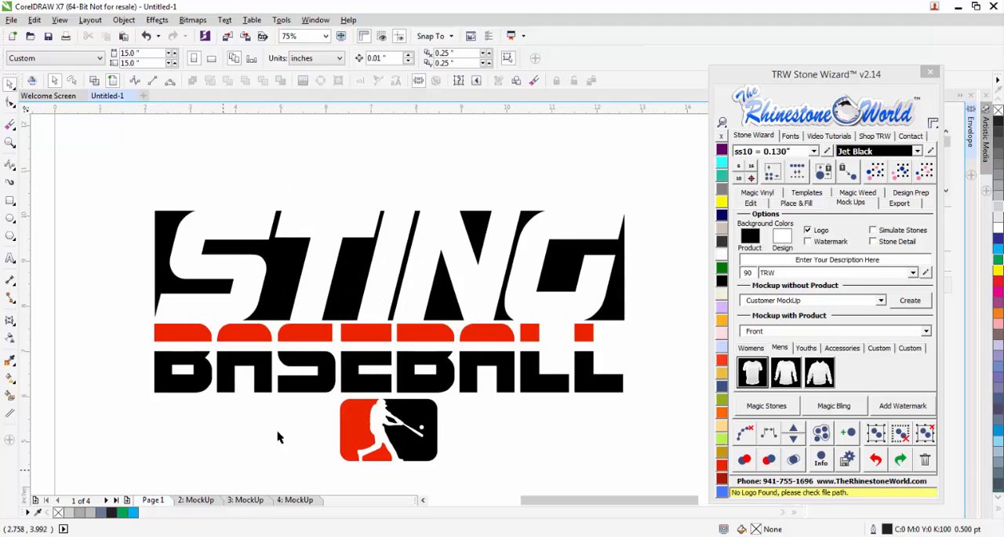
scroll(365, 304, down, 1)
scroll(370, 320, up, 1)
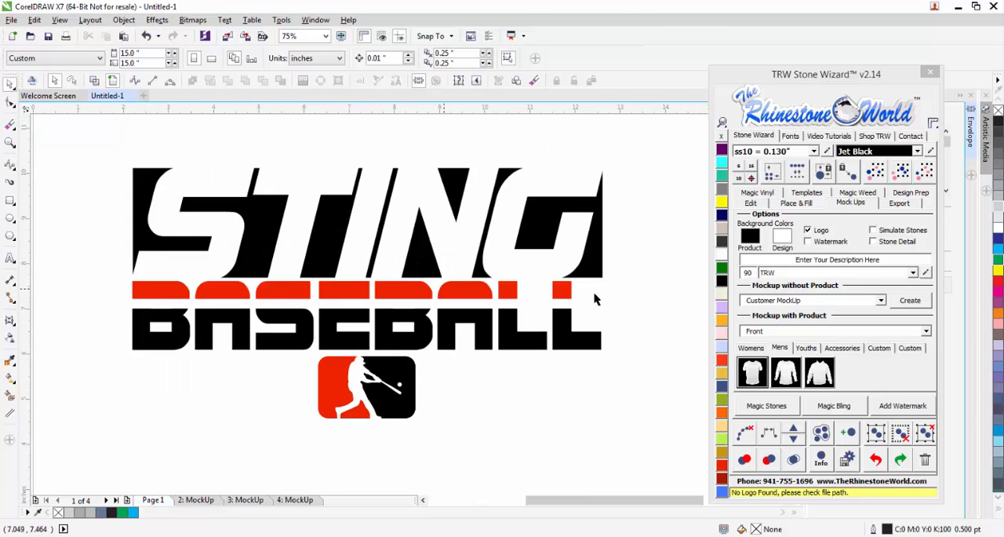
scroll(385, 257, down, 1)
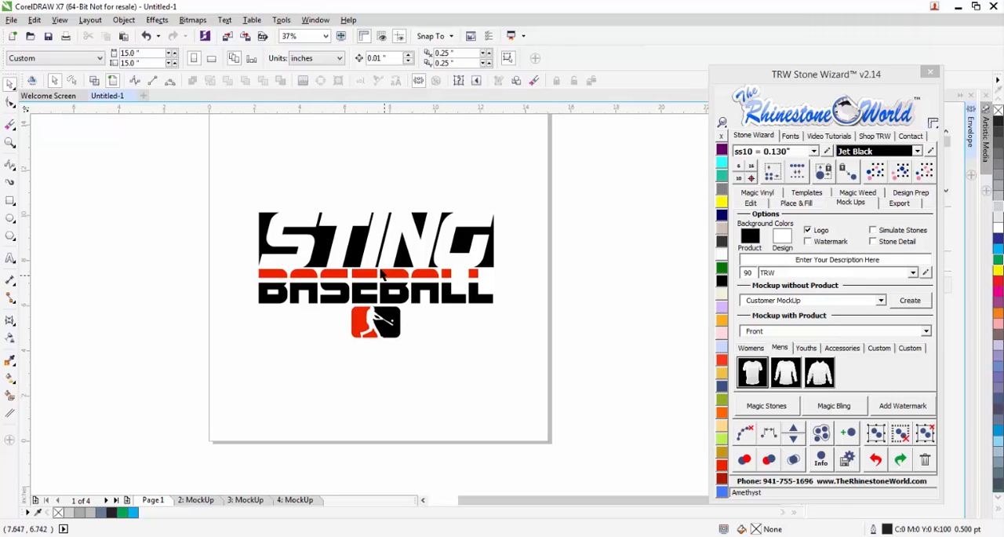
Inspect the stacked logo close up on the T-shirt mockup and the side-emblem version on the long-sleeve mockup.
click(206, 500)
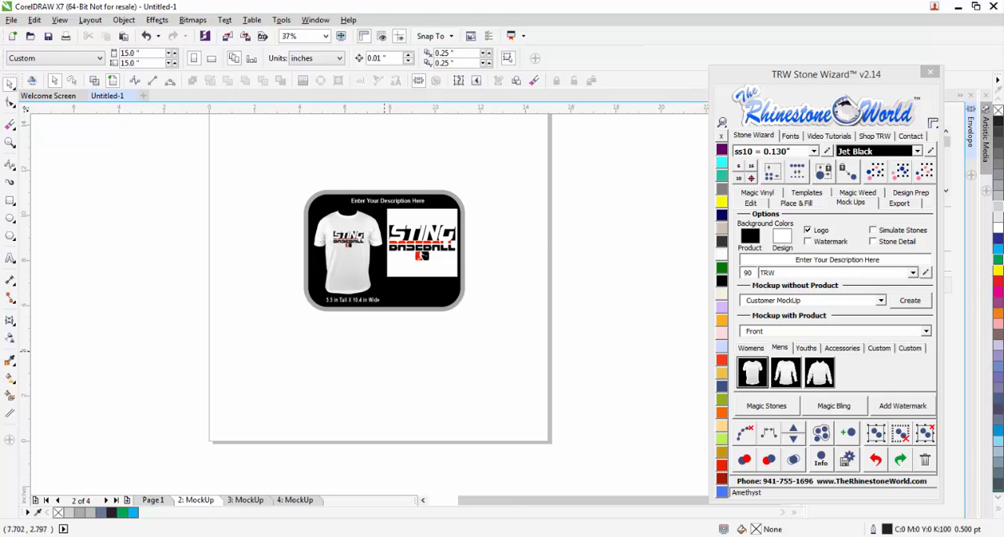
scroll(348, 246, up, 4)
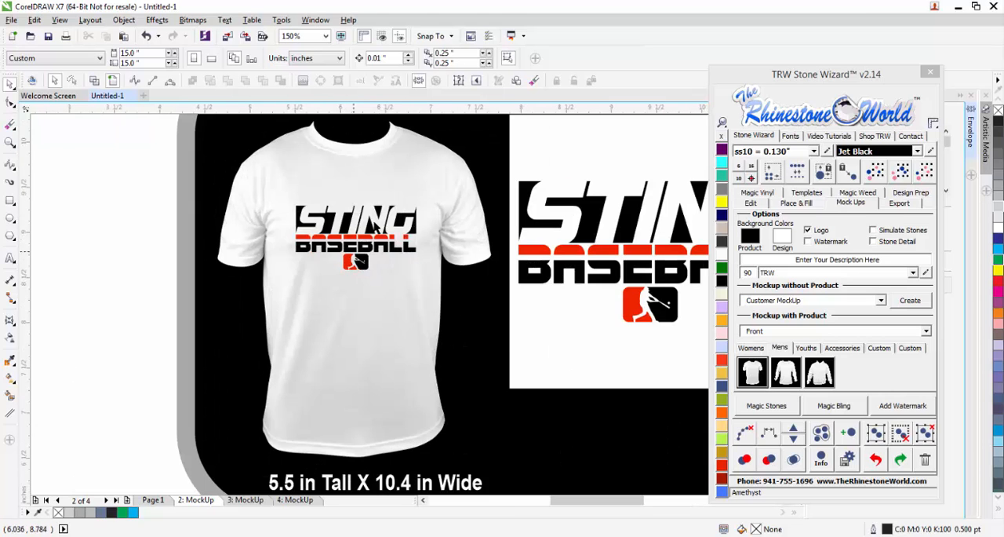
scroll(358, 259, down, 2)
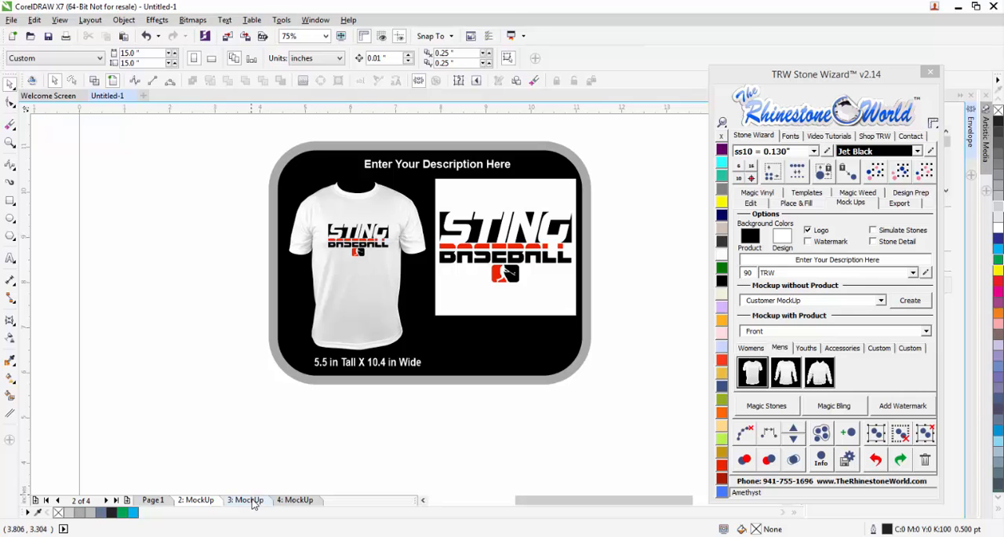
click(249, 499)
scroll(367, 237, up, 4)
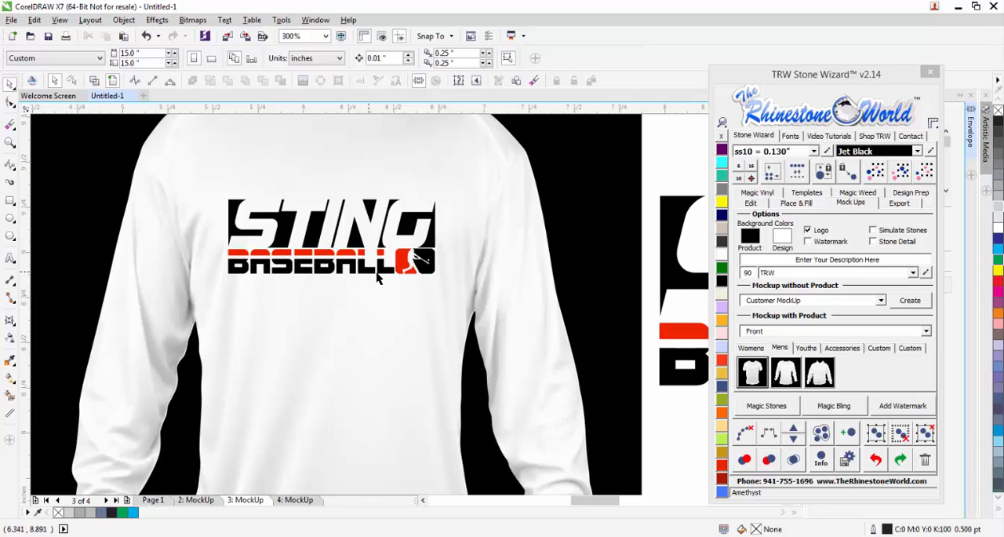
scroll(376, 271, down, 4)
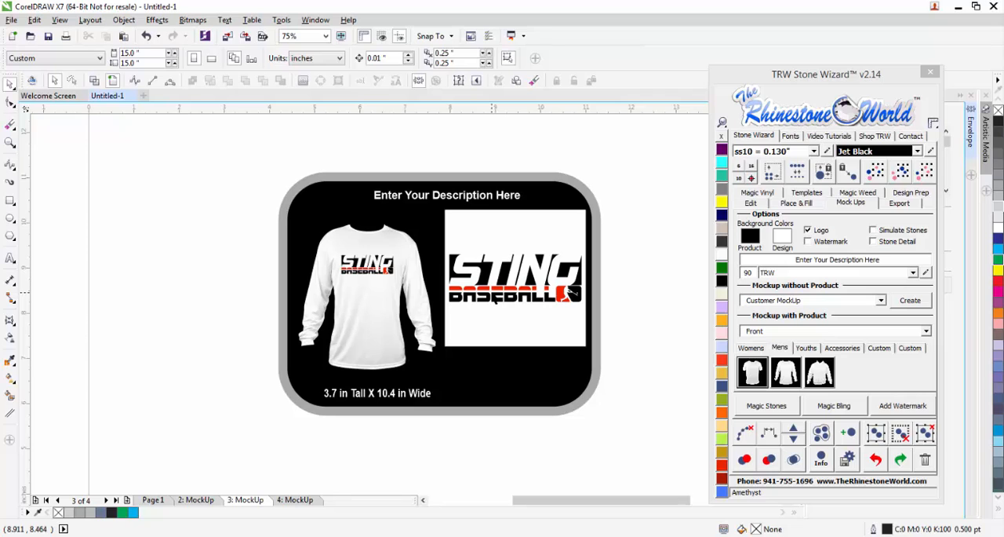